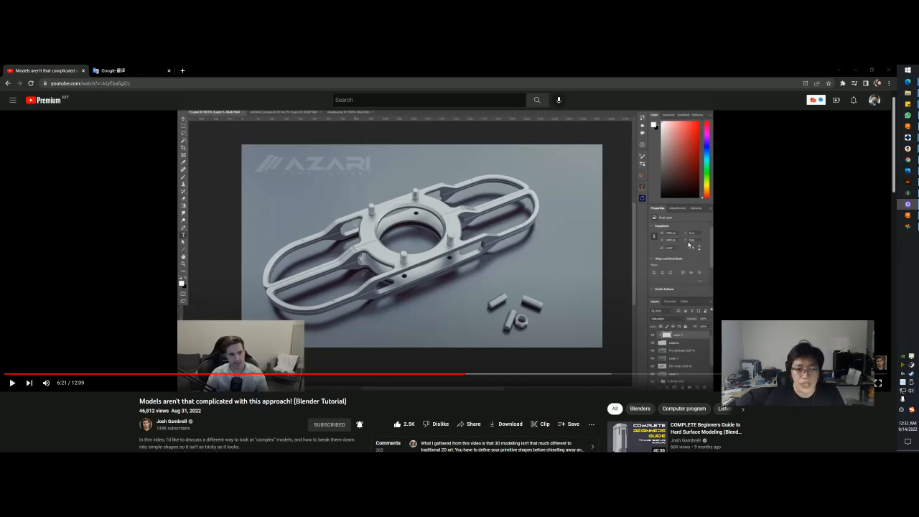
- Rewind the Blender tutorial video to 2:58 to examine the reference part with its central ring and looped arms
{"action": "left_click", "coordinate": [549, 229]}
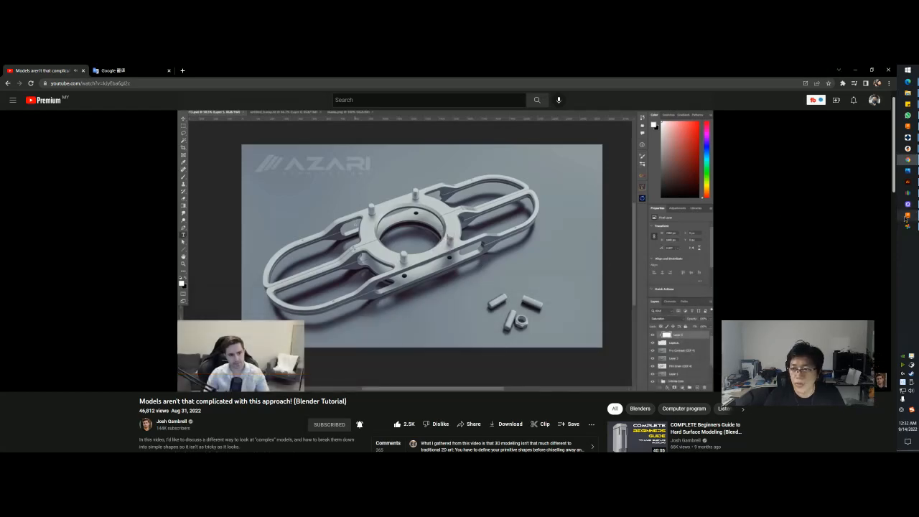
{"action": "left_click", "coordinate": [907, 216]}
{"action": "key", "text": "alt+Tab"}
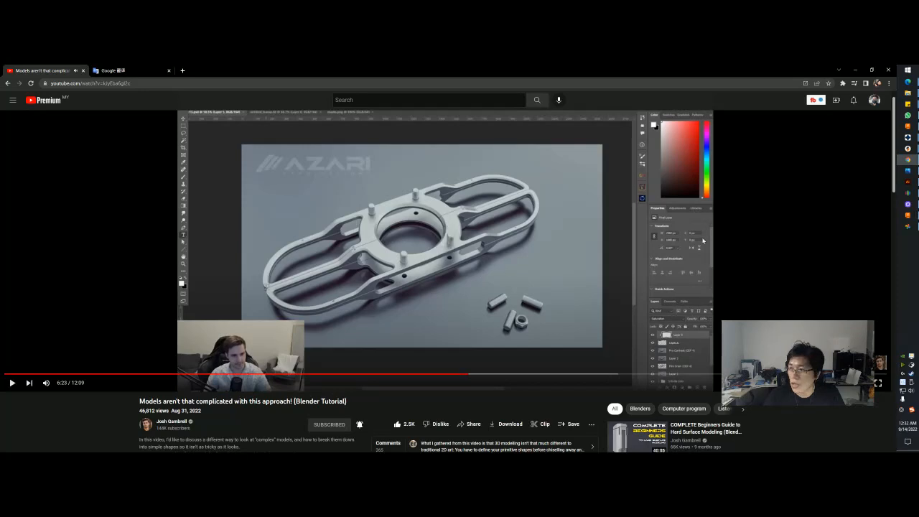
{"action": "left_click", "coordinate": [908, 216]}
{"action": "key", "text": "alt+Tab"}
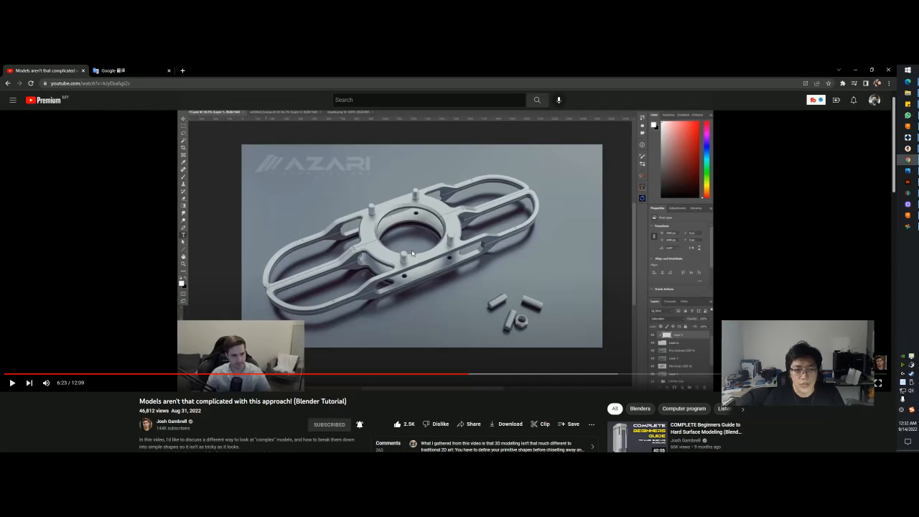
{"action": "left_click", "coordinate": [328, 375]}
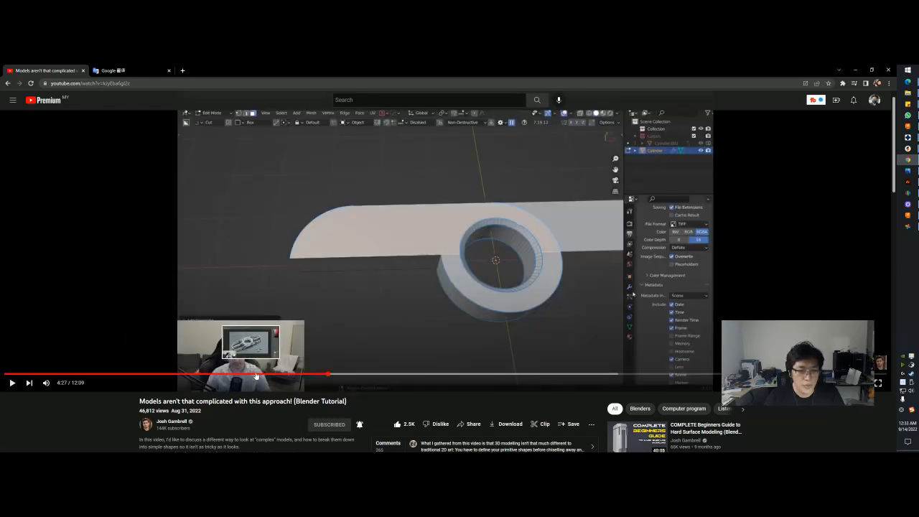
{"action": "left_click", "coordinate": [218, 375]}
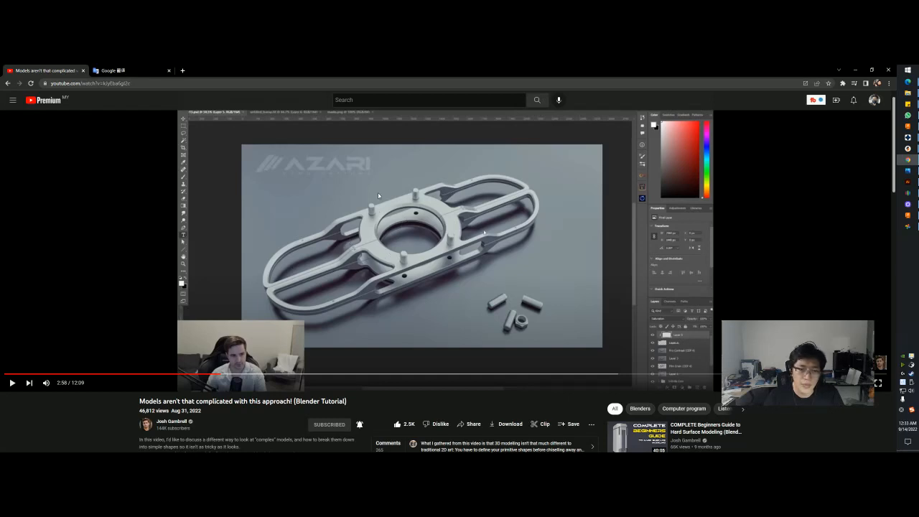
- In Fusion 360, sketch a rectangle about 73 by 25 mm on the top plane, extending left and up from the origin
{"action": "key", "text": "alt+Tab"}
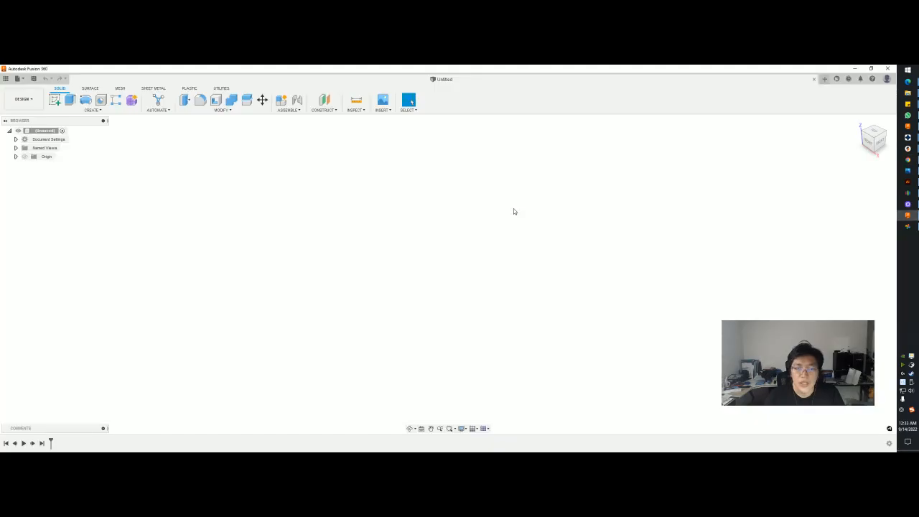
{"action": "left_click", "coordinate": [55, 100]}
{"action": "left_click", "coordinate": [500, 274]}
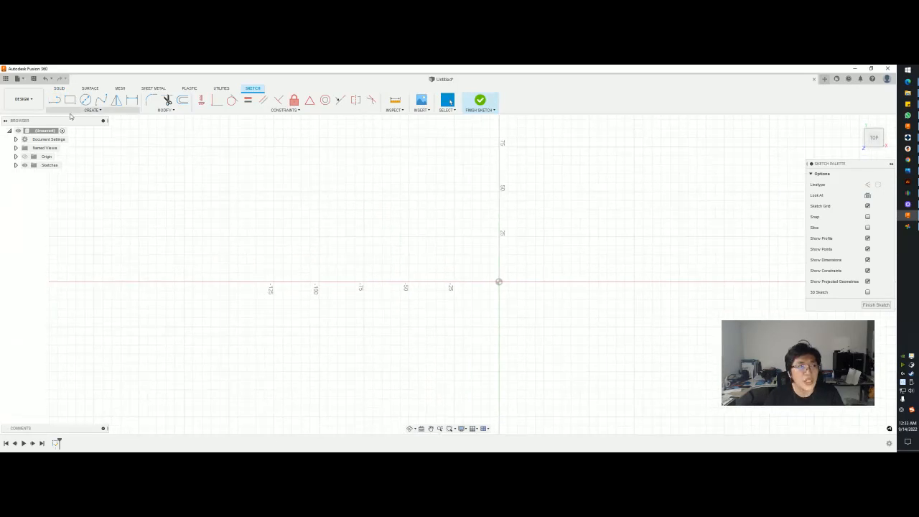
{"action": "left_click", "coordinate": [92, 110]}
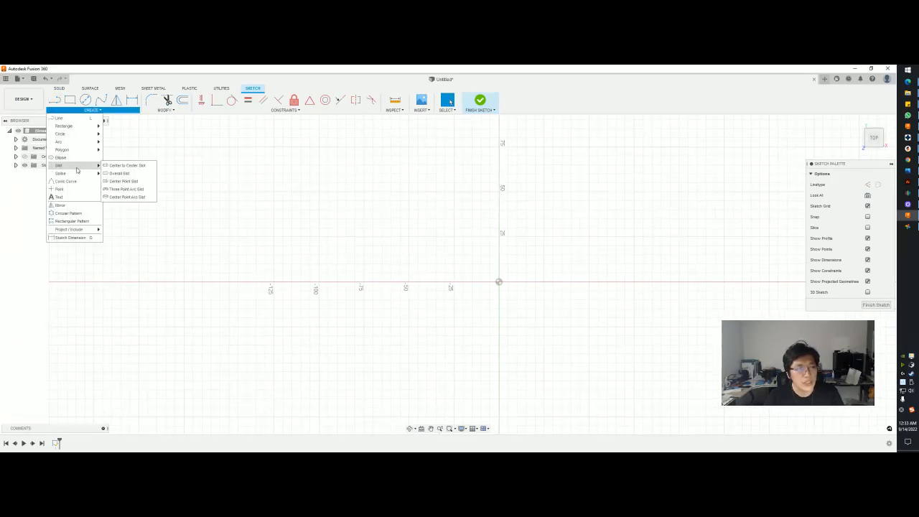
{"action": "left_click", "coordinate": [68, 101]}
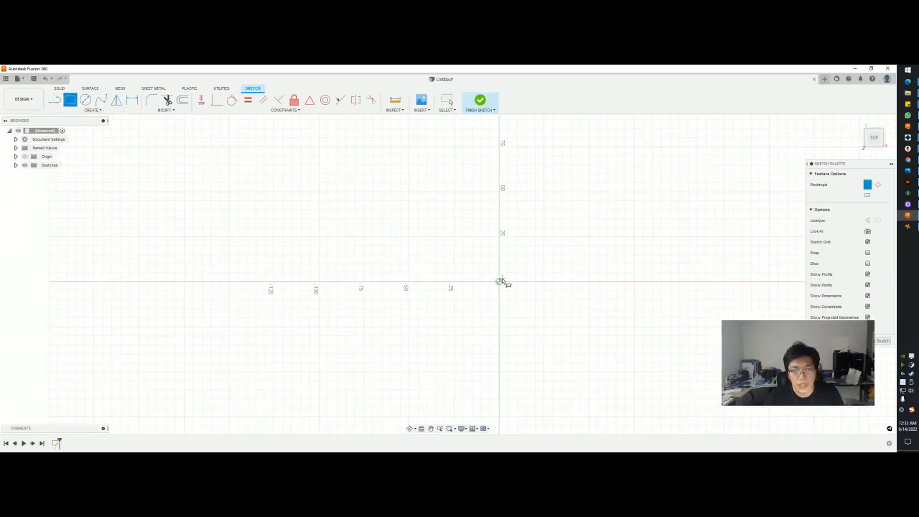
{"action": "left_click", "coordinate": [501, 280]}
{"action": "left_click", "coordinate": [368, 236]}
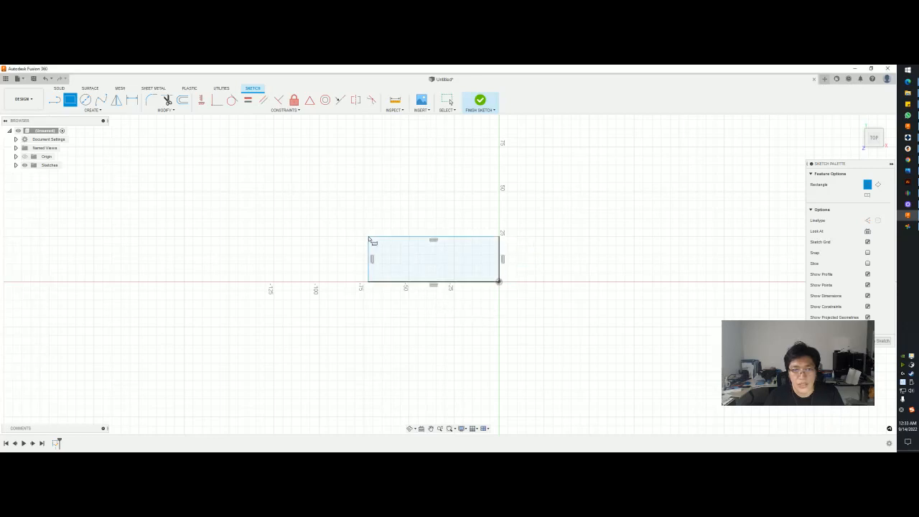
{"action": "key", "text": "alt+Tab"}
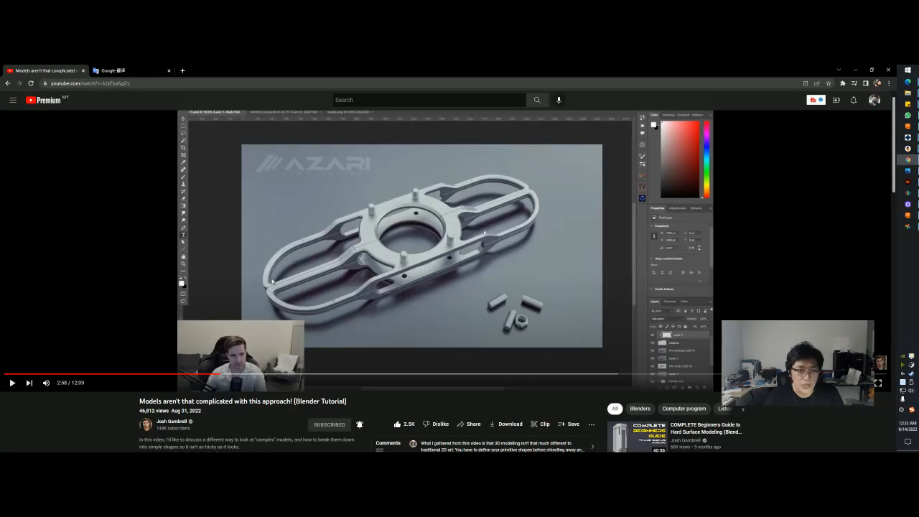
{"action": "key", "text": "alt+Tab"}
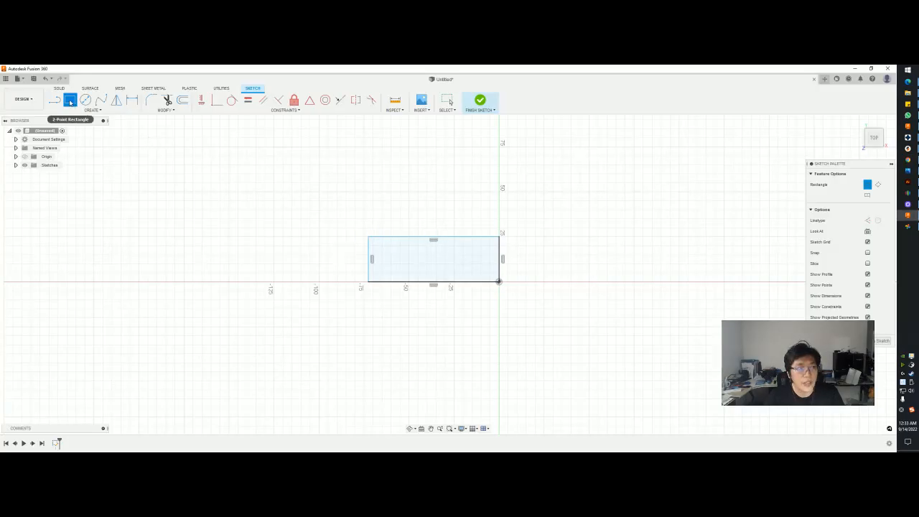
{"action": "key", "text": "alt+Tab"}
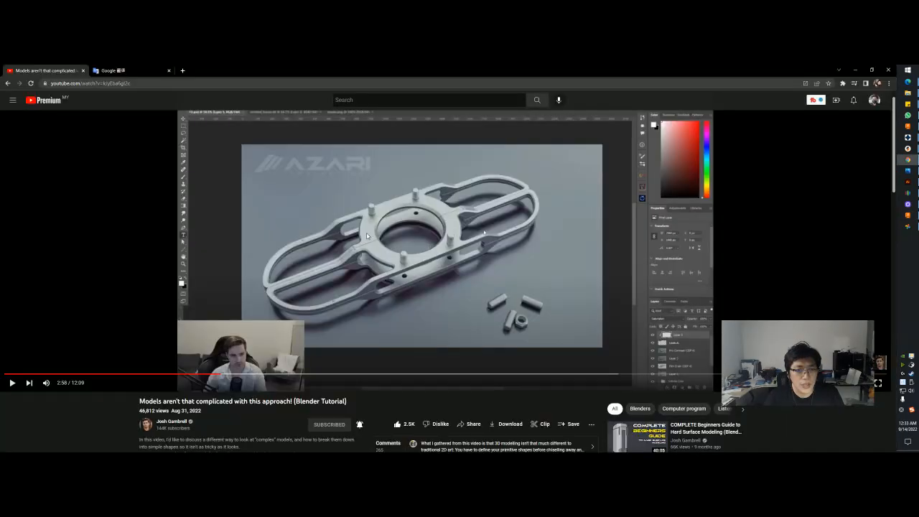
{"action": "key", "text": "alt+Tab"}
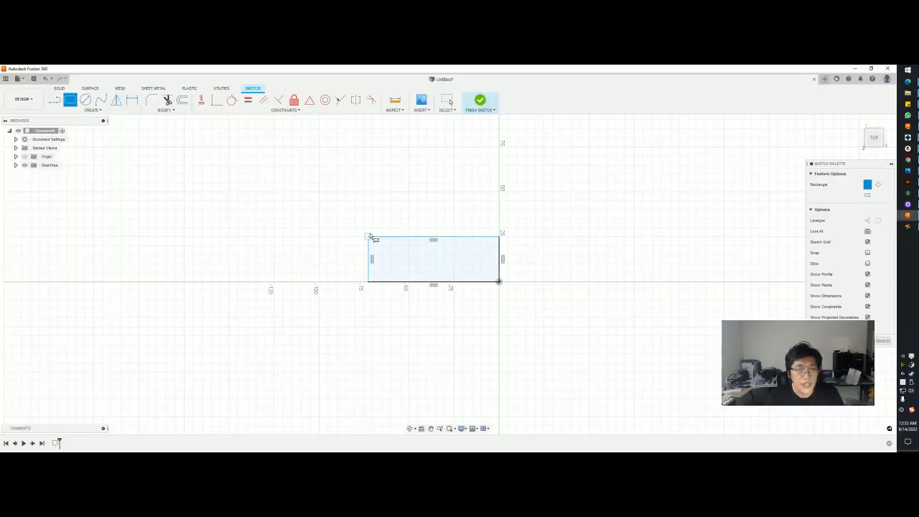
{"action": "left_click", "coordinate": [101, 100]}
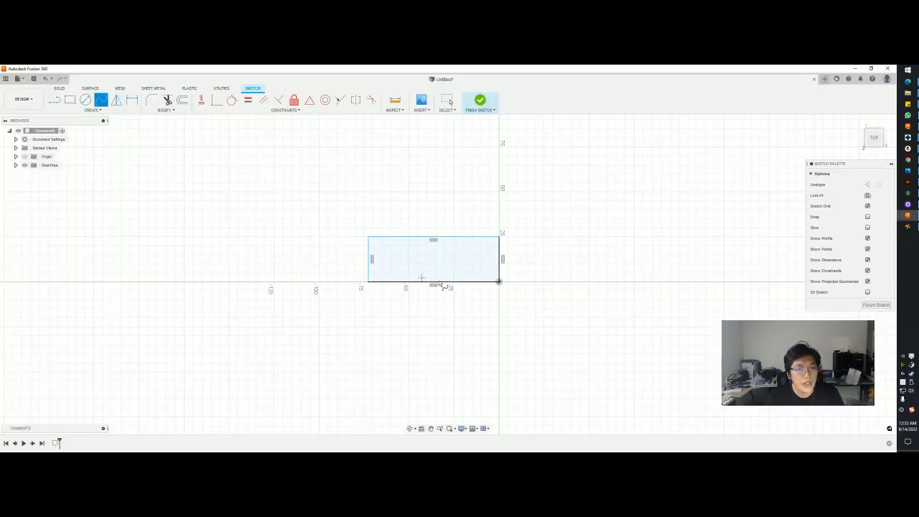
{"action": "left_click", "coordinate": [368, 281]}
{"action": "key", "text": "Escape"}
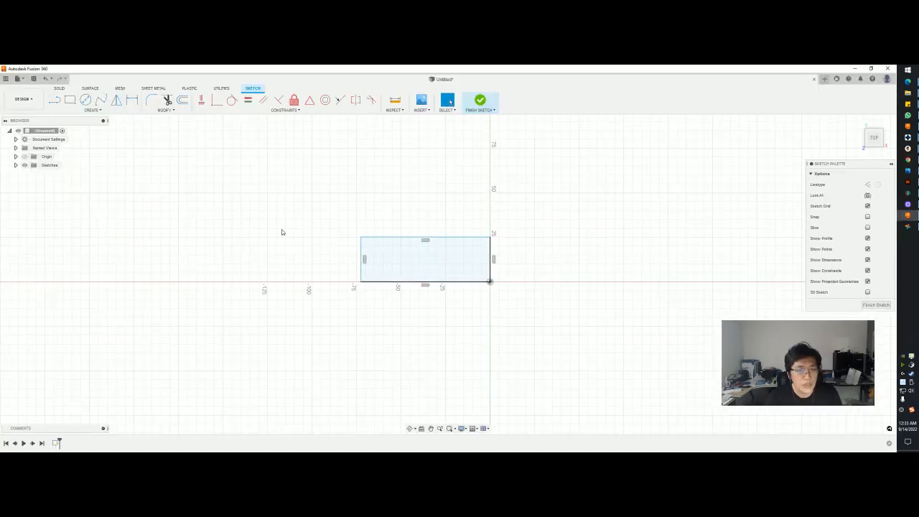
{"action": "left_click", "coordinate": [101, 100]}
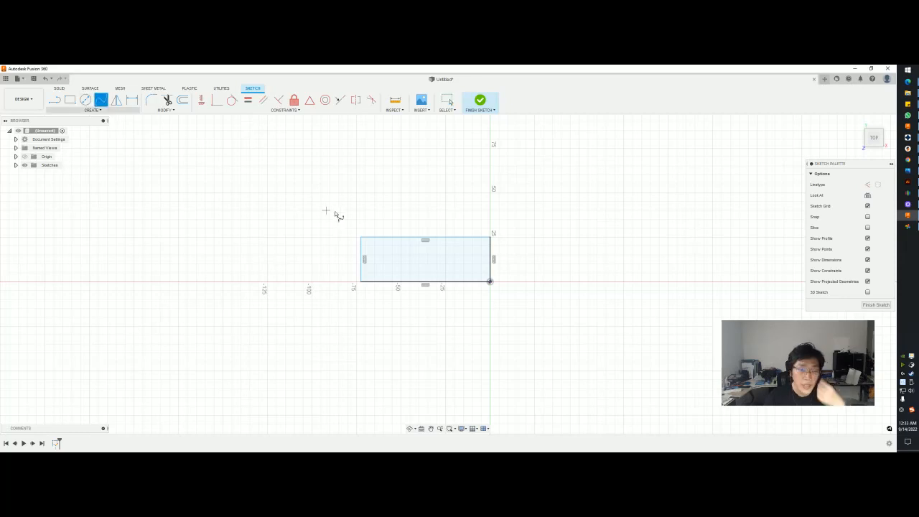
{"action": "left_click", "coordinate": [402, 237]}
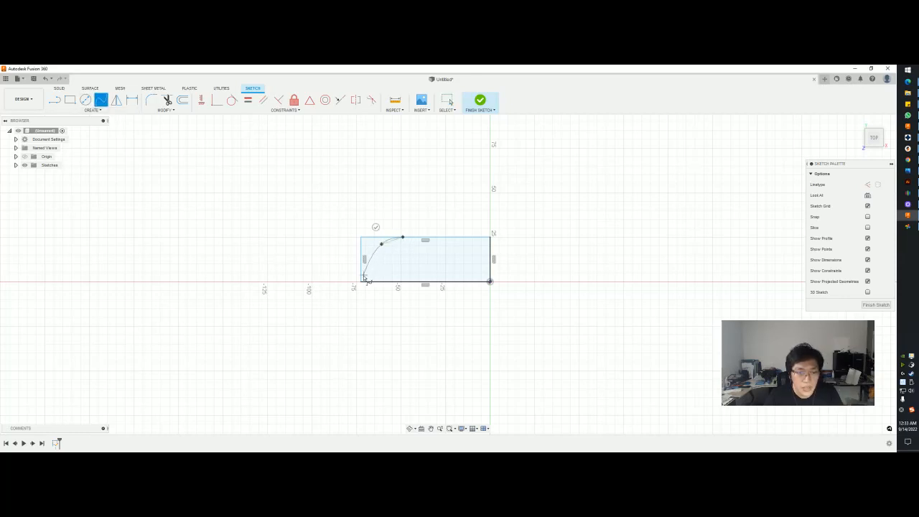
{"action": "key", "text": "Escape"}
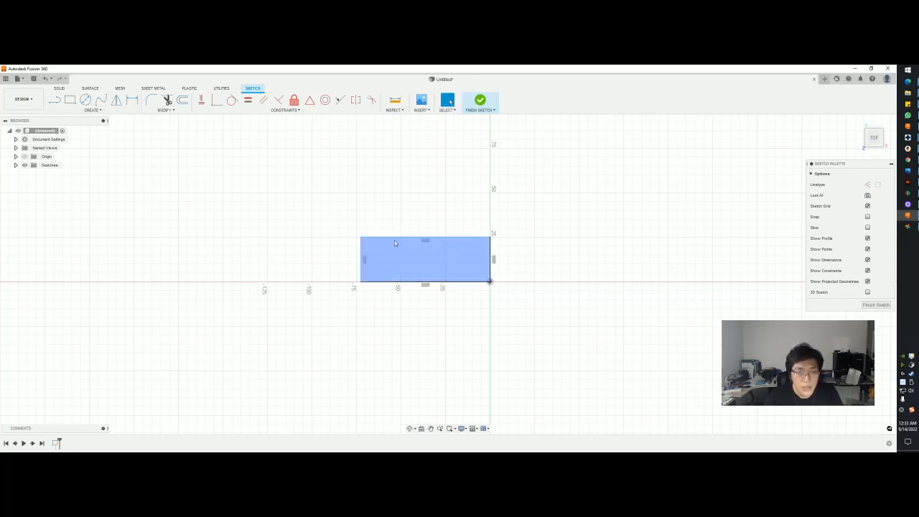
- Draw a three-point spline from the rectangle's top edge through its upper-left area to its lower-left corner
{"action": "left_click", "coordinate": [100, 101]}
{"action": "left_click", "coordinate": [415, 237]}
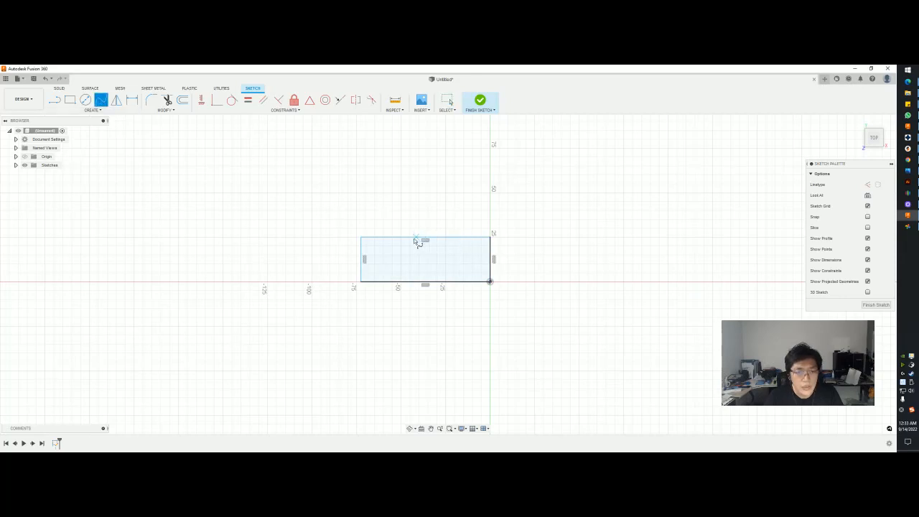
{"action": "left_click", "coordinate": [379, 249]}
{"action": "left_click", "coordinate": [361, 282]}
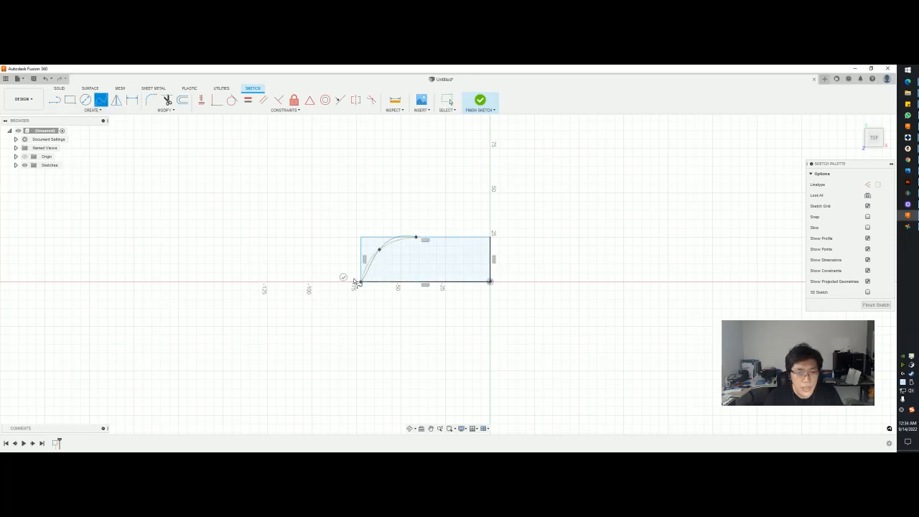
{"action": "left_click", "coordinate": [343, 277]}
{"action": "key", "text": "Escape"}
- Reshape the spline into a fuller rounded end by adjusting the tangent handle of its middle fit point
{"action": "scroll", "coordinate": [379, 252], "scroll_direction": "up", "scroll_amount": 3}
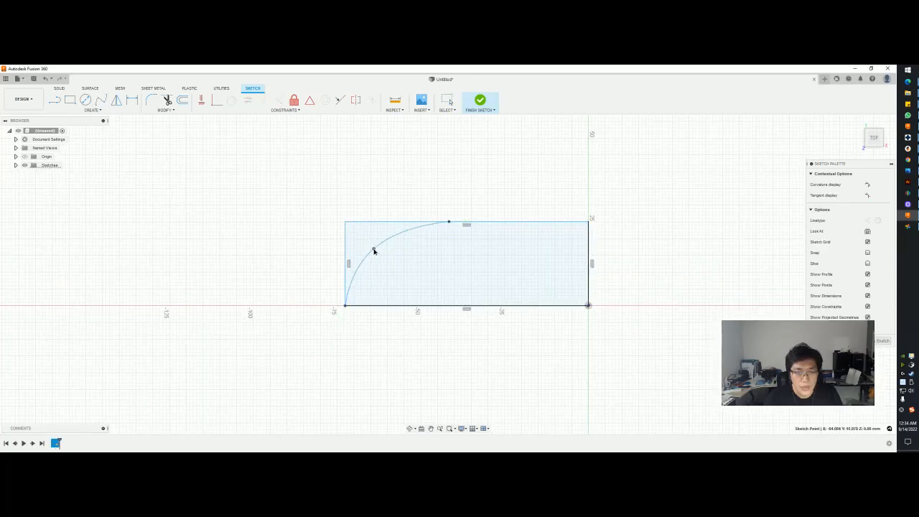
{"action": "left_click", "coordinate": [383, 244]}
{"action": "left_click_drag", "start_coordinate": [385, 241], "coordinate": [387, 241]}
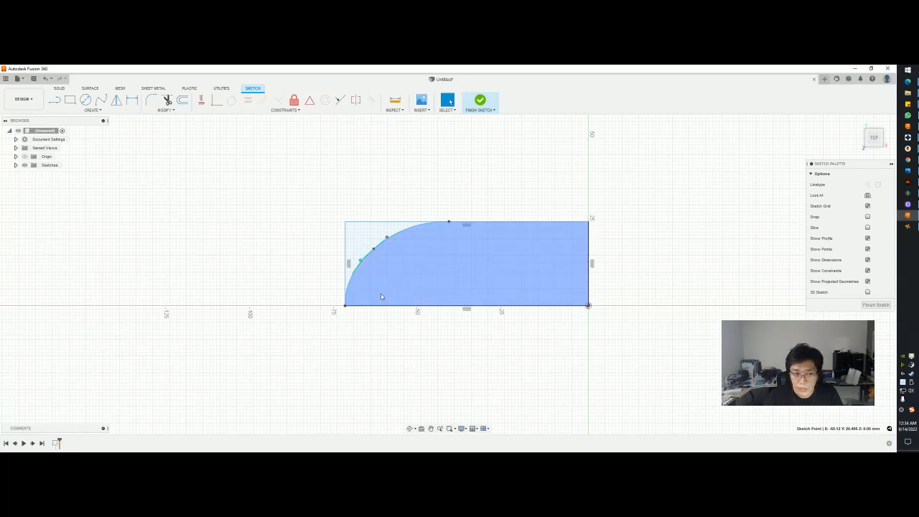
{"action": "scroll", "coordinate": [349, 298], "scroll_direction": "up", "scroll_amount": 4}
{"action": "scroll", "coordinate": [349, 298], "scroll_direction": "up", "scroll_amount": 3}
{"action": "scroll", "coordinate": [385, 332], "scroll_direction": "down", "scroll_amount": 6}
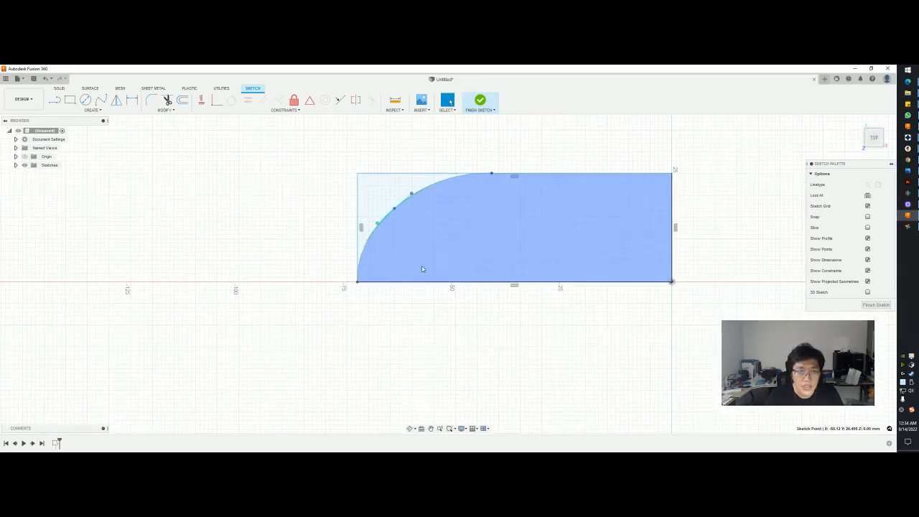
{"action": "middle_click_drag", "start_coordinate": [428, 321], "coordinate": [416, 308]}
{"action": "scroll", "coordinate": [417, 308], "scroll_direction": "up", "scroll_amount": 1}
{"action": "scroll", "coordinate": [416, 308], "scroll_direction": "down", "scroll_amount": 3}
- Try to fillet the rectangle's upper-left sketch corner after checking the reference image
{"action": "key", "text": "alt+Tab"}
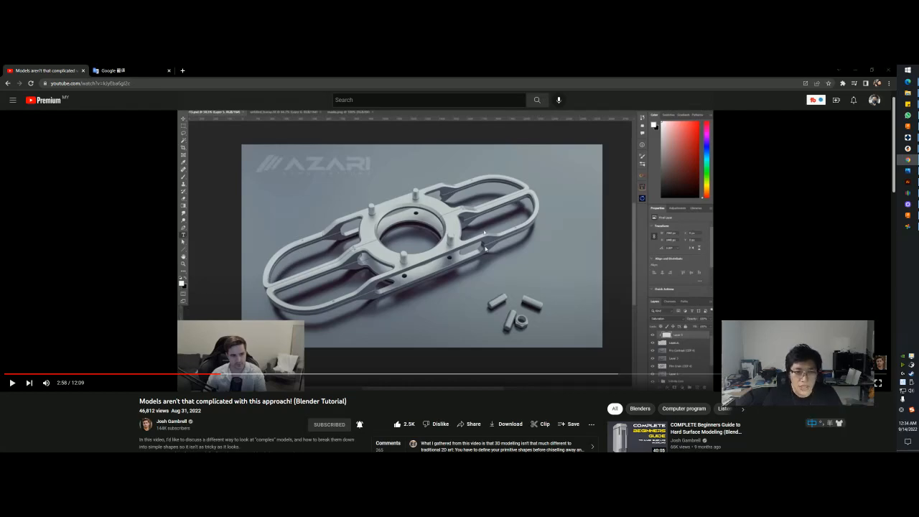
{"action": "key", "text": "alt+Tab"}
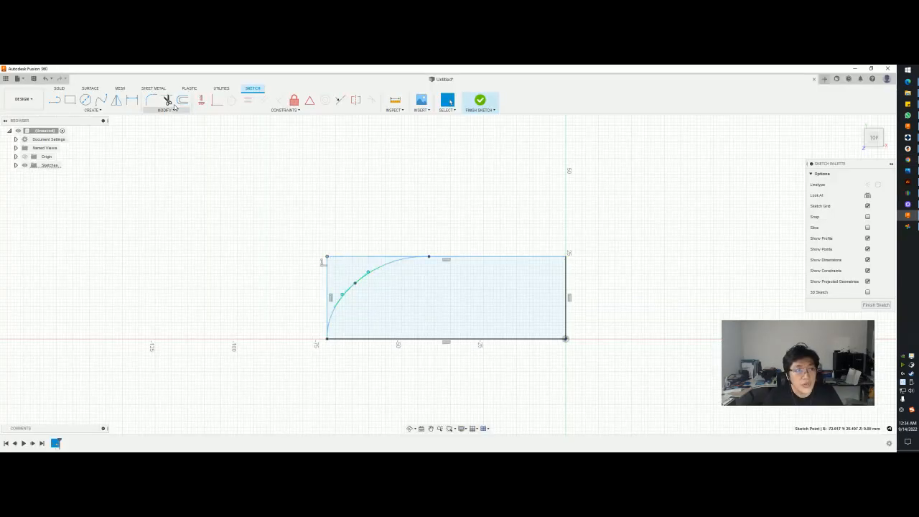
{"action": "left_click", "coordinate": [151, 100]}
{"action": "left_click", "coordinate": [327, 257]}
{"action": "mouse_move", "coordinate": [327, 257]}
{"action": "left_mouse_down"}
{"action": "mouse_move", "coordinate": [350, 276]}
{"action": "mouse_move", "coordinate": [356, 270]}
{"action": "mouse_move", "coordinate": [331, 254]}
{"action": "left_mouse_up"}
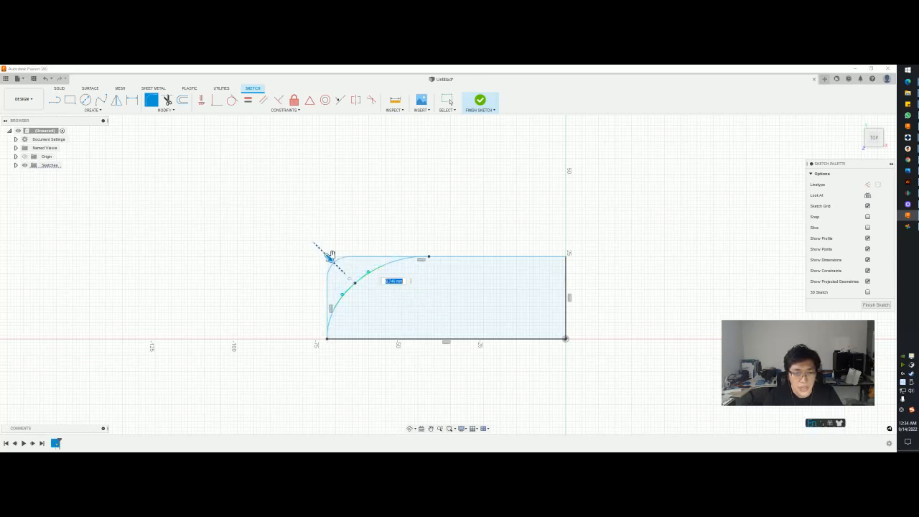
{"action": "key", "text": "Return"}
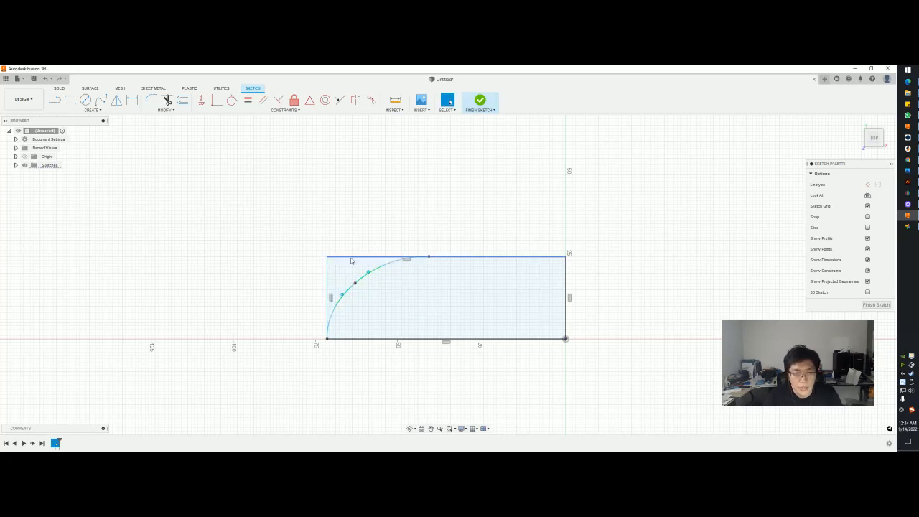
{"action": "scroll", "coordinate": [434, 276], "scroll_direction": "down", "scroll_amount": 1}
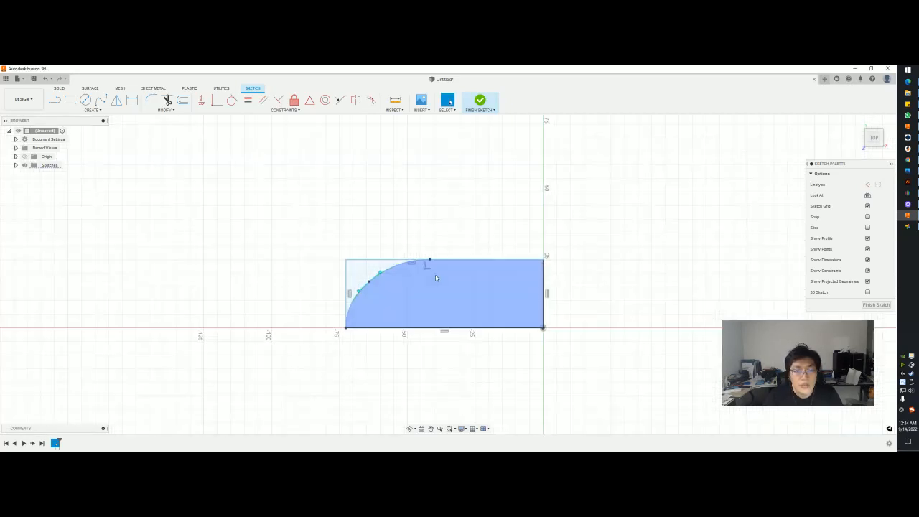
- Draw a center-diameter circle on the origin for the central ring, smaller than the rectangle's height in radius, comparing it with the reference image
{"action": "key", "text": "alt+Tab"}
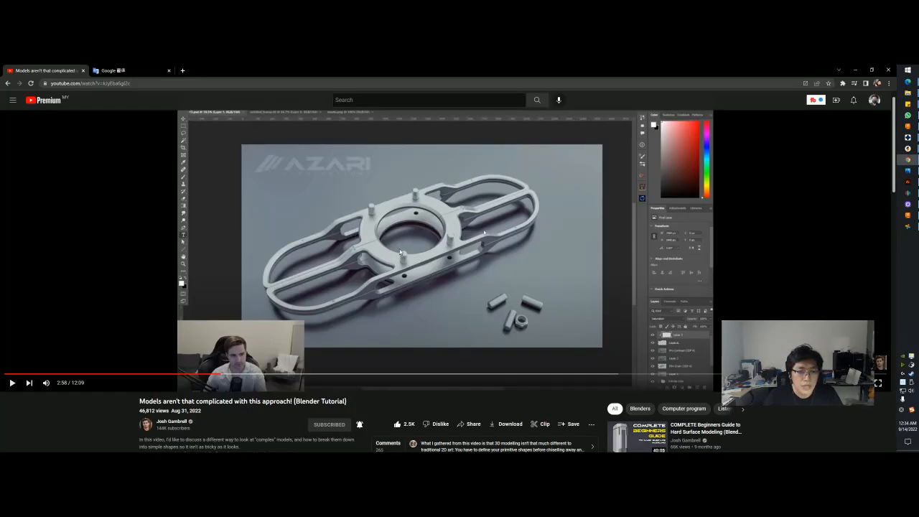
{"action": "key", "text": "alt+Tab"}
{"action": "key", "text": "alt+Tab"}
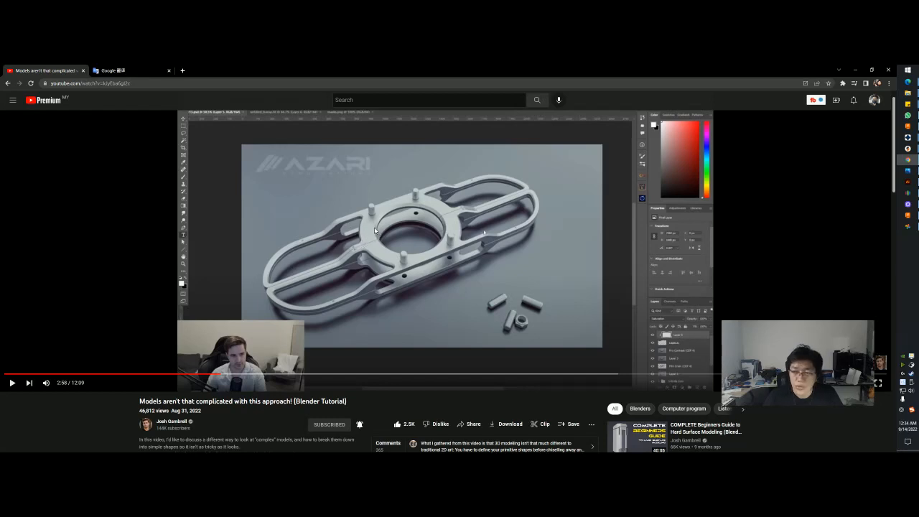
{"action": "key", "text": "alt+Tab"}
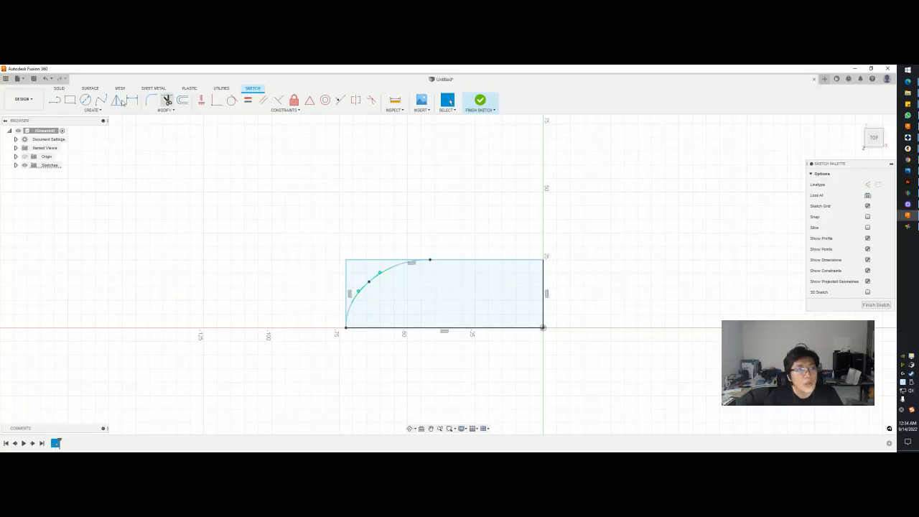
{"action": "left_click", "coordinate": [84, 101]}
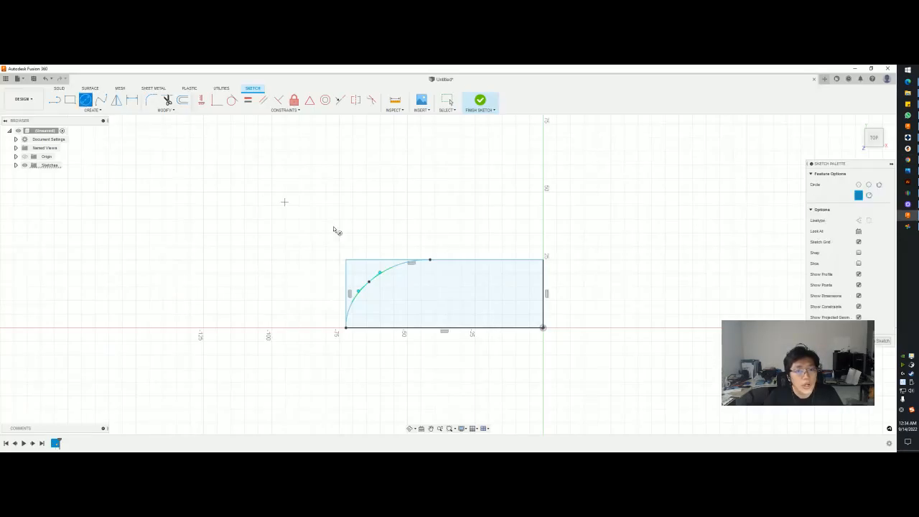
{"action": "left_click", "coordinate": [542, 327]}
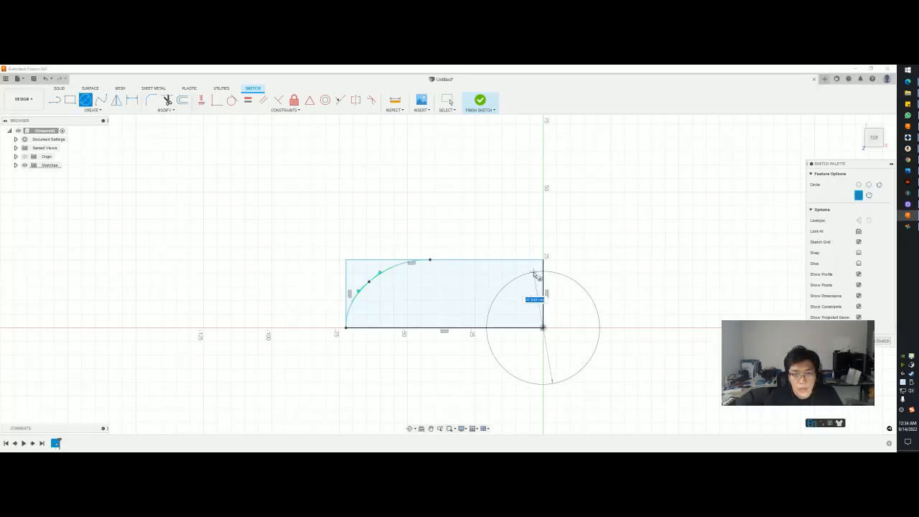
{"action": "left_click", "coordinate": [542, 280]}
{"action": "key", "text": "alt+Tab"}
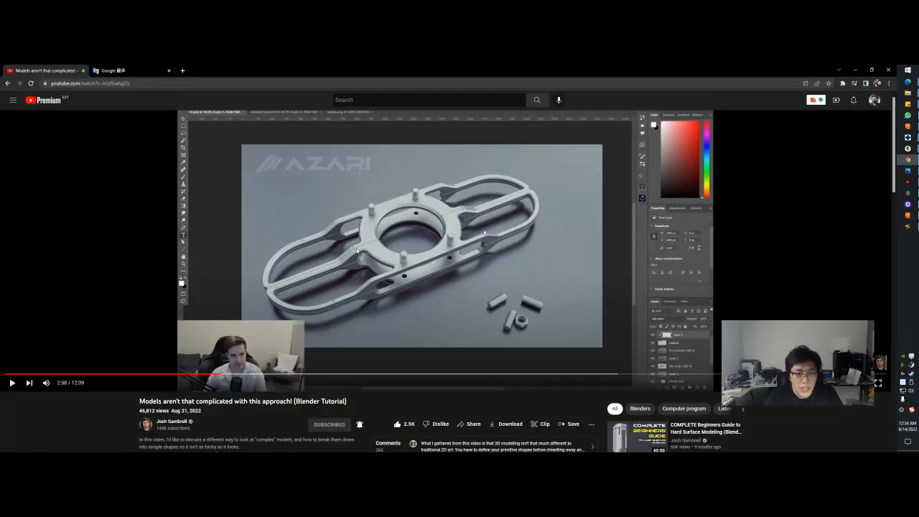
- Trim away the rectangle's top and side segments that lie outside the spline at its upper-left corner
{"action": "key", "text": "alt+Tab"}
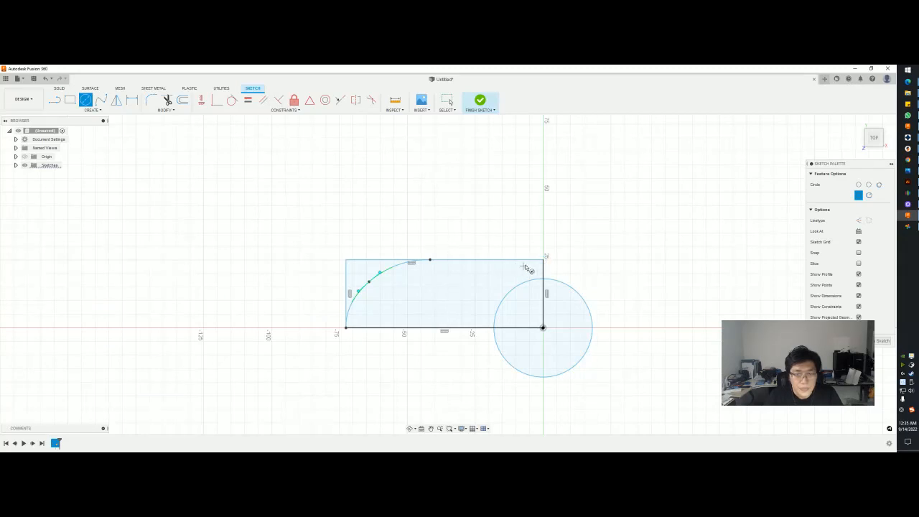
{"action": "key", "text": "Escape"}
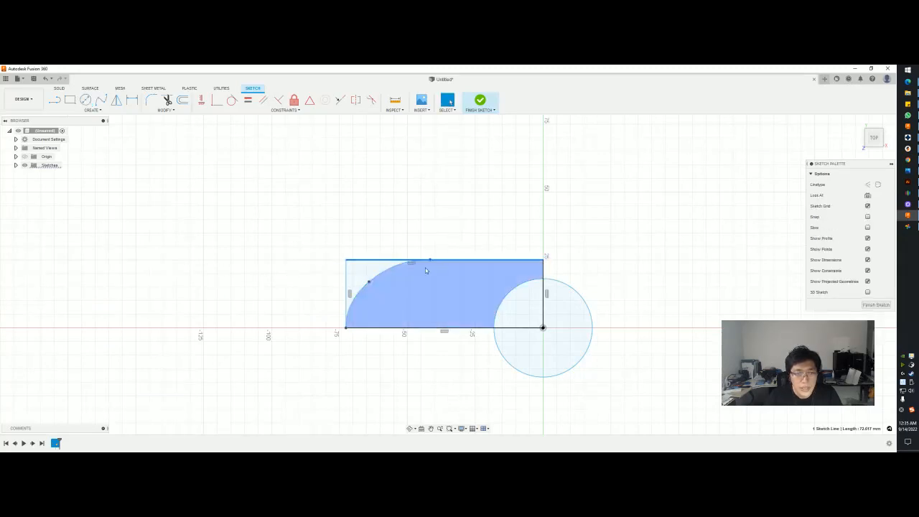
{"action": "key", "text": "t"}
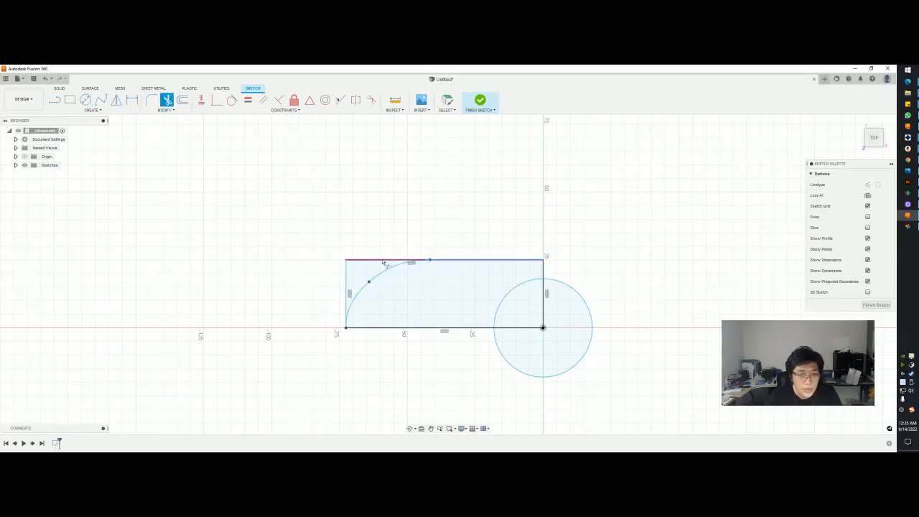
{"action": "left_click", "coordinate": [385, 260]}
{"action": "left_click", "coordinate": [346, 281]}
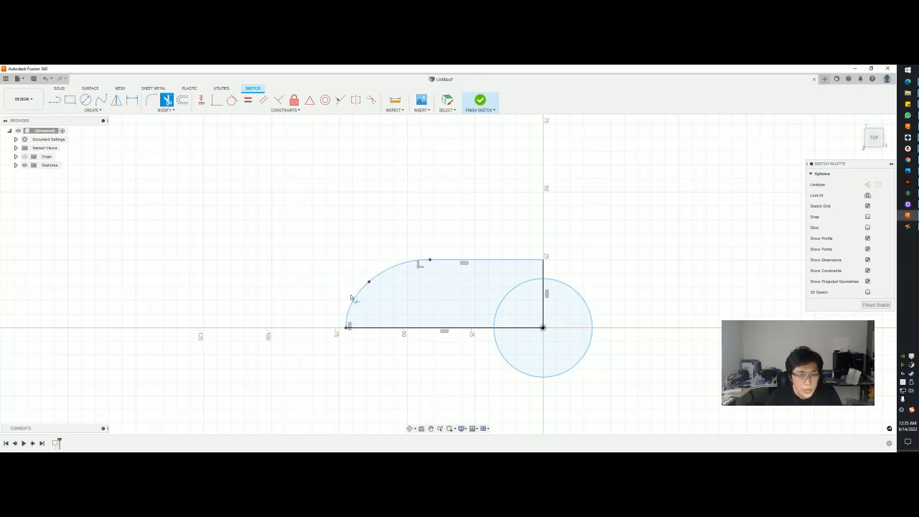
- Offset the closed arm outline inward by about 3 mm with chain selection
{"action": "left_click", "coordinate": [182, 100]}
{"action": "left_click", "coordinate": [483, 259]}
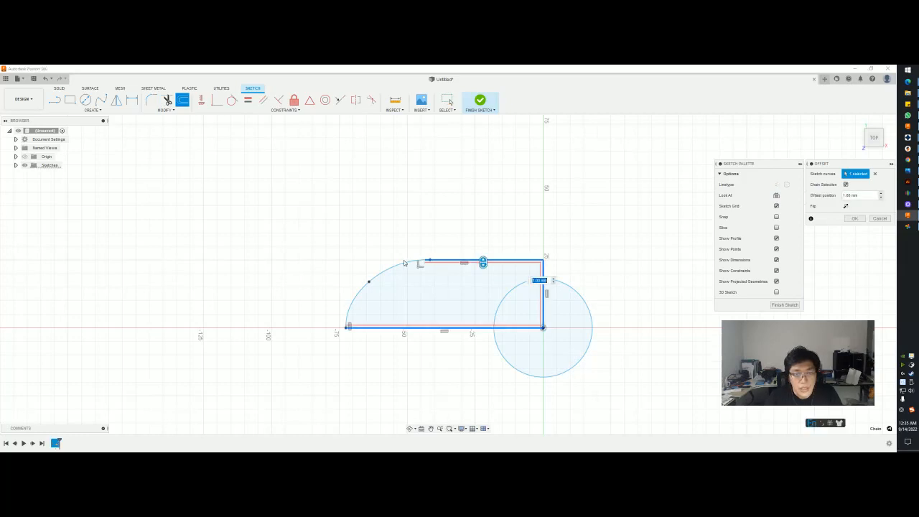
{"action": "mouse_move", "coordinate": [400, 261]}
{"action": "left_mouse_down"}
{"action": "mouse_move", "coordinate": [414, 272]}
{"action": "mouse_move", "coordinate": [406, 267]}
{"action": "left_mouse_up"}
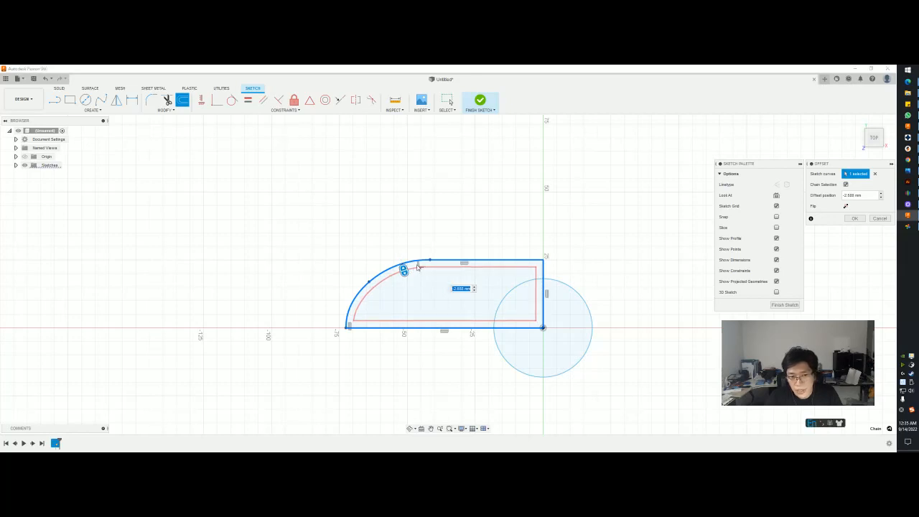
{"action": "key", "text": "alt+Tab"}
{"action": "key", "text": "alt+Tab"}
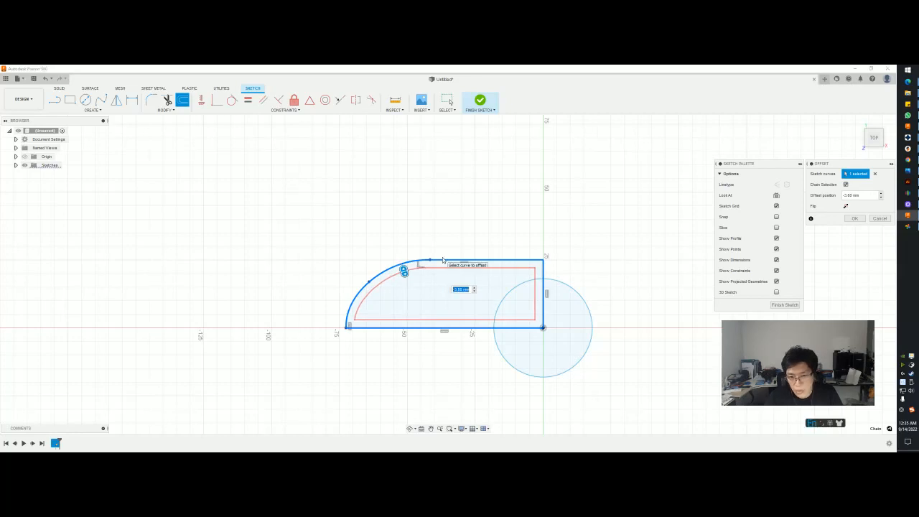
{"action": "key", "text": "Return"}
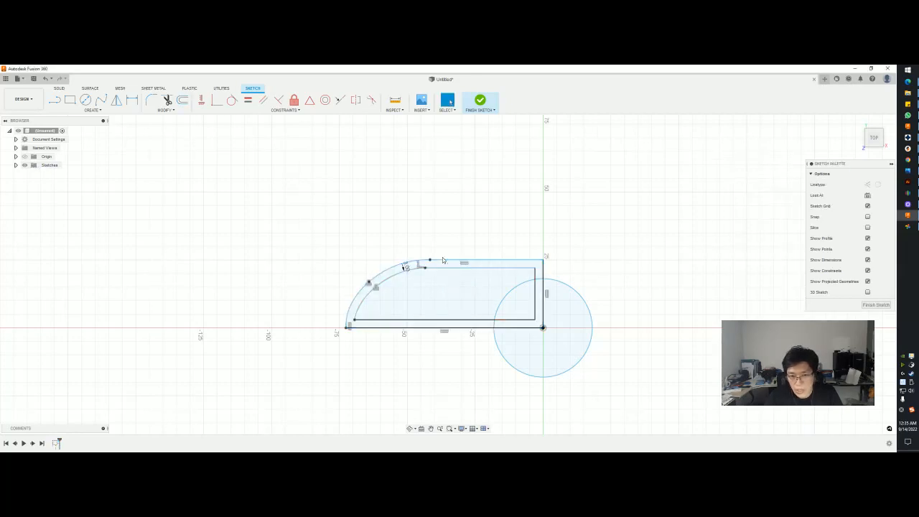
- Resize the central circle to about 35 mm in diameter, comparing it with the reference image
{"action": "left_click", "coordinate": [526, 267]}
{"action": "left_click", "coordinate": [546, 283]}
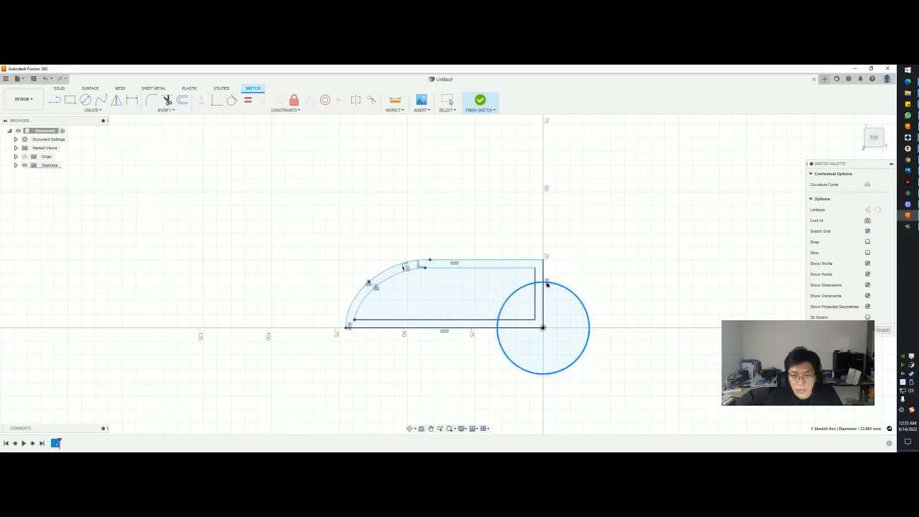
{"action": "key", "text": "alt+Tab"}
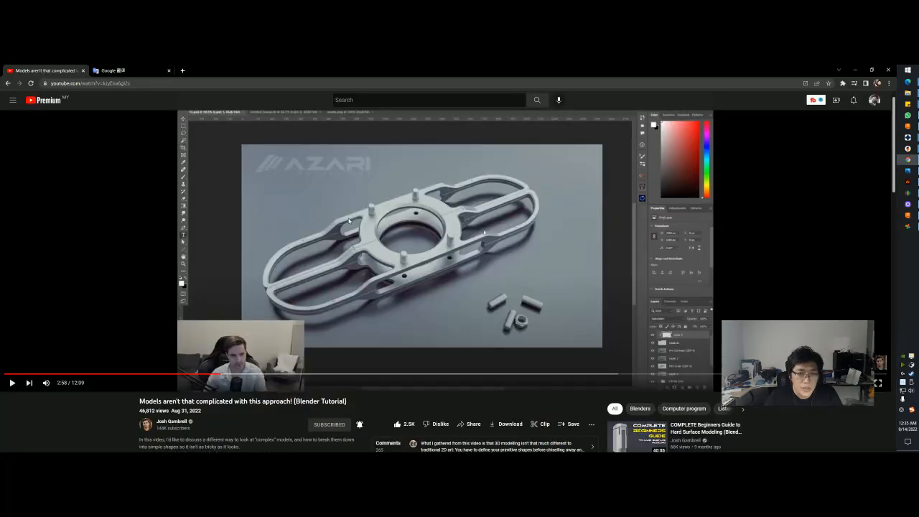
{"action": "key", "text": "alt+Tab"}
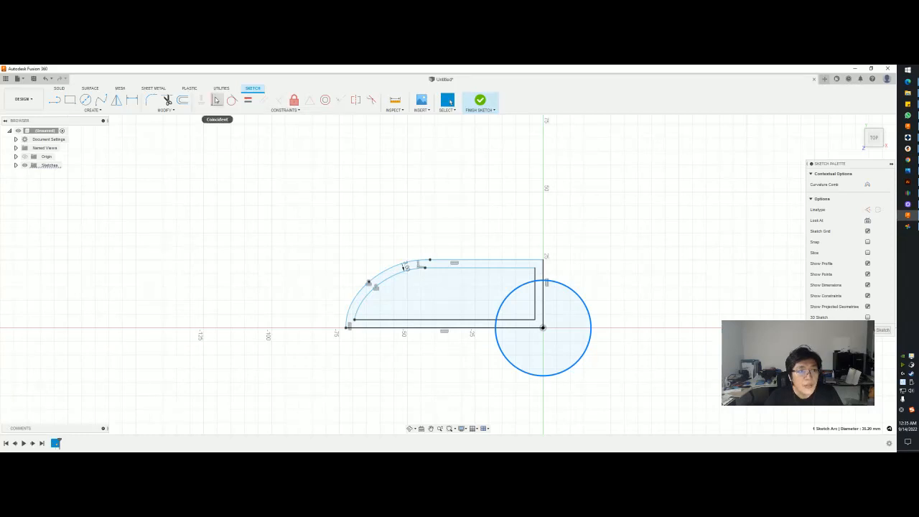
- Offset the central circle outward by about 9.2 mm to form the ring's outer edge, checking the reference image
{"action": "left_click", "coordinate": [183, 100]}
{"action": "left_click_drag", "start_coordinate": [546, 277], "coordinate": [547, 258]}
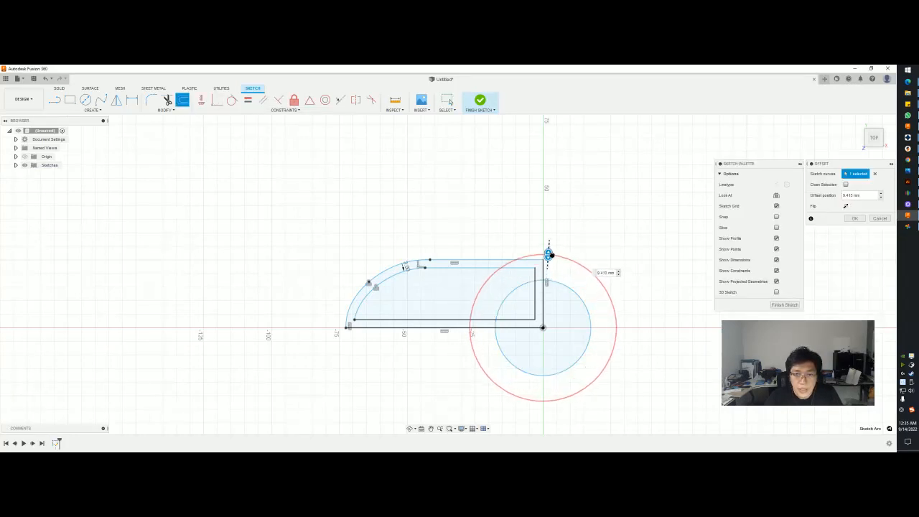
{"action": "key", "text": "alt+Tab"}
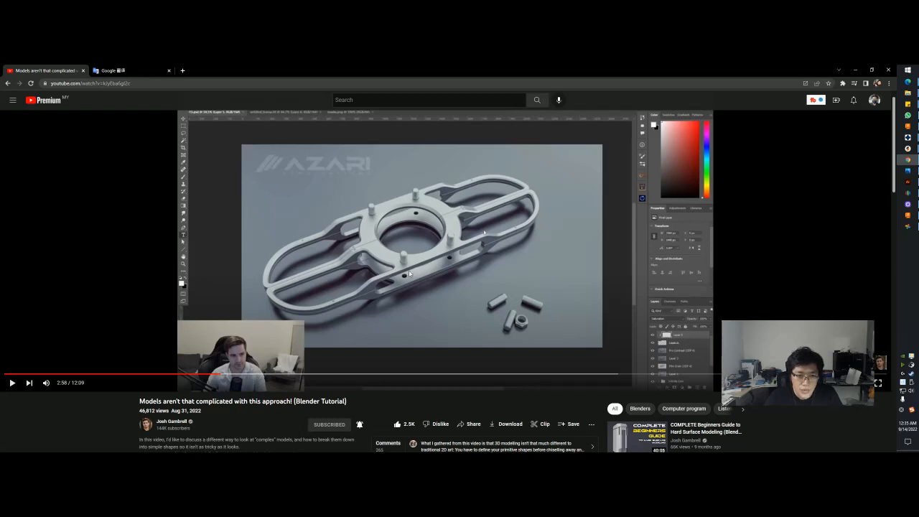
{"action": "key", "text": "alt+Tab"}
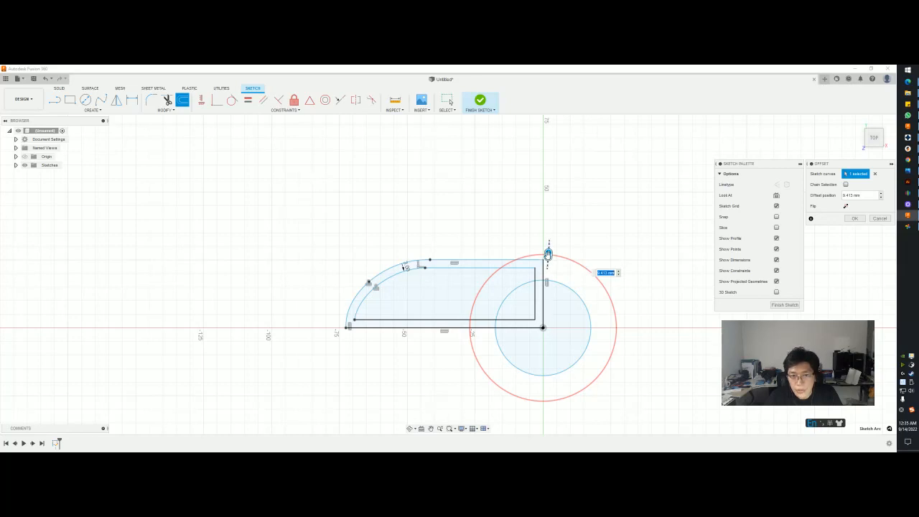
{"action": "left_click_drag", "start_coordinate": [547, 253], "coordinate": [550, 261]}
{"action": "left_click", "coordinate": [847, 221]}
{"action": "scroll", "coordinate": [532, 281], "scroll_direction": "down", "scroll_amount": 2}
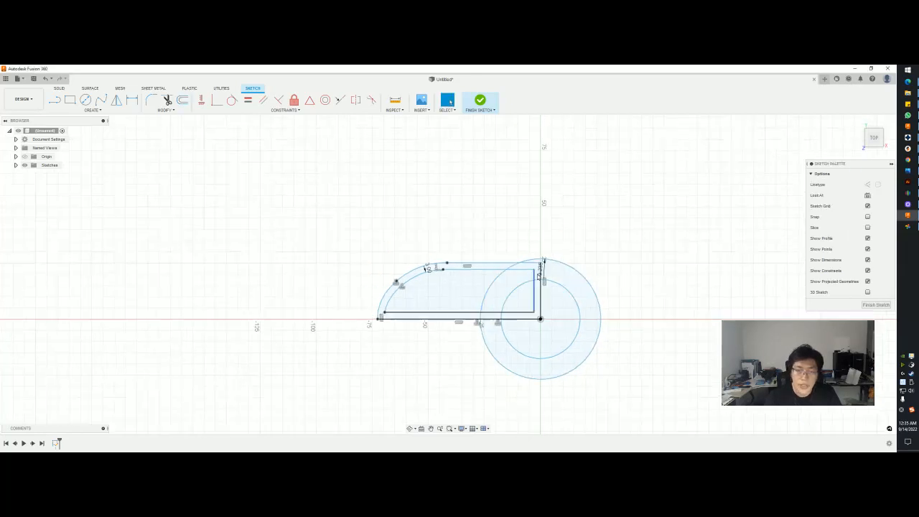
- Compare the ring circles and arm outline in the sketch with the part's proportions in the reference image
{"action": "key", "text": "alt+Tab"}
{"action": "key", "text": "alt+Tab"}
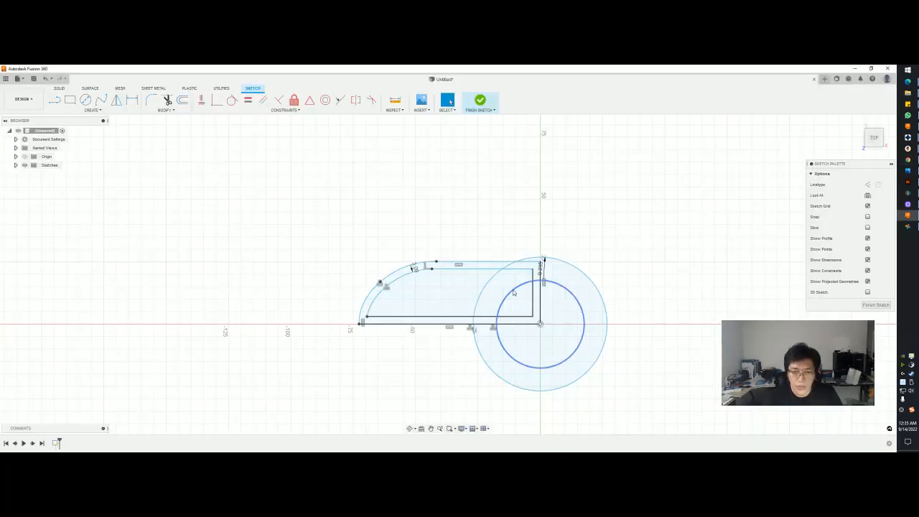
{"action": "key", "text": "alt+Tab"}
{"action": "key", "text": "alt+Tab"}
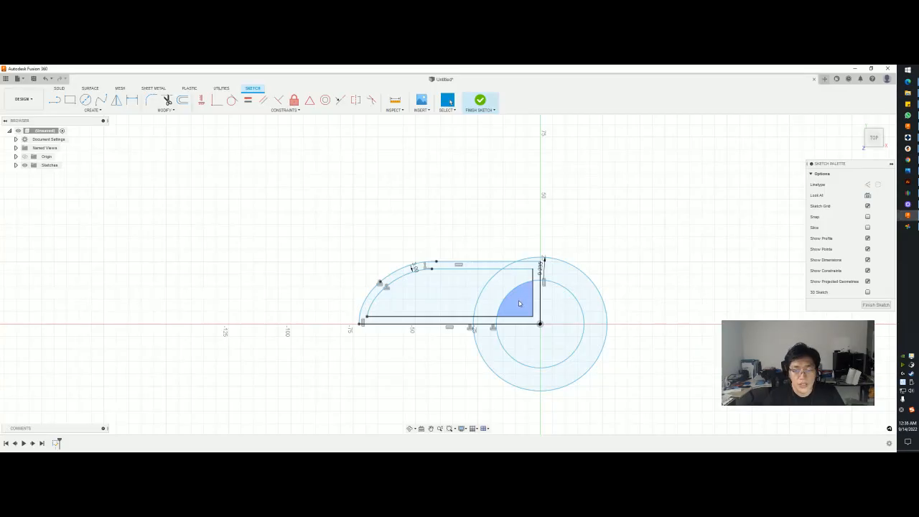
{"action": "scroll", "coordinate": [516, 295], "scroll_direction": "up", "scroll_amount": 5}
{"action": "scroll", "coordinate": [510, 283], "scroll_direction": "down", "scroll_amount": 4}
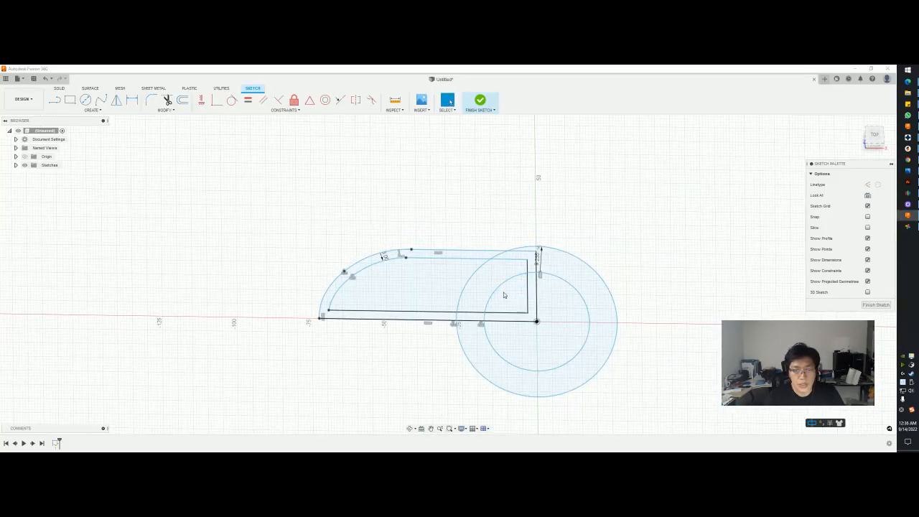
{"action": "key", "text": "alt+Tab"}
{"action": "key", "text": "alt+Tab"}
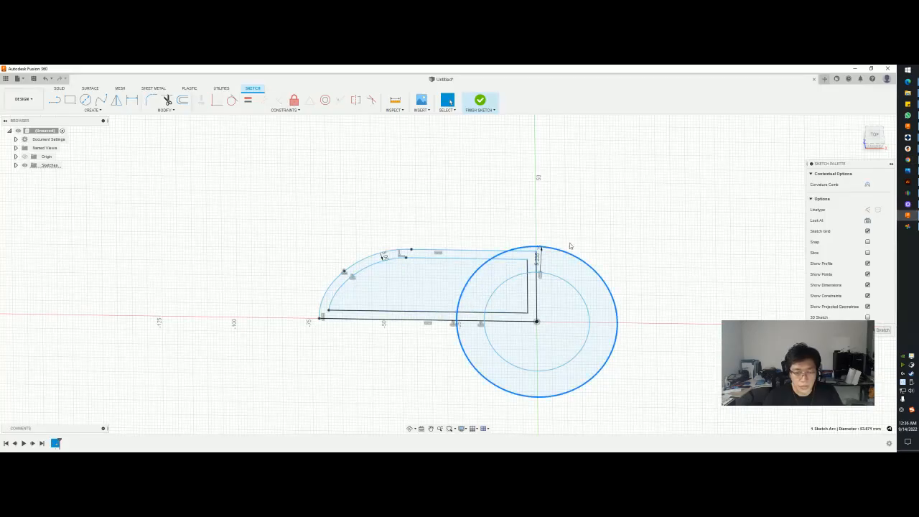
{"action": "left_click", "coordinate": [560, 201]}
- Trim all arm outline and offset line segments that lie inside the ring's outer circle
{"action": "key", "text": "t"}
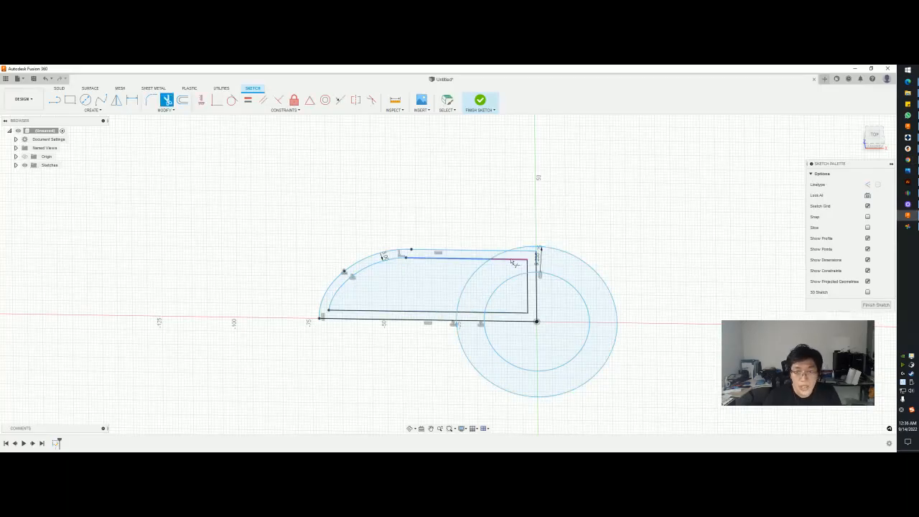
{"action": "left_click", "coordinate": [514, 260]}
{"action": "left_click", "coordinate": [538, 267]}
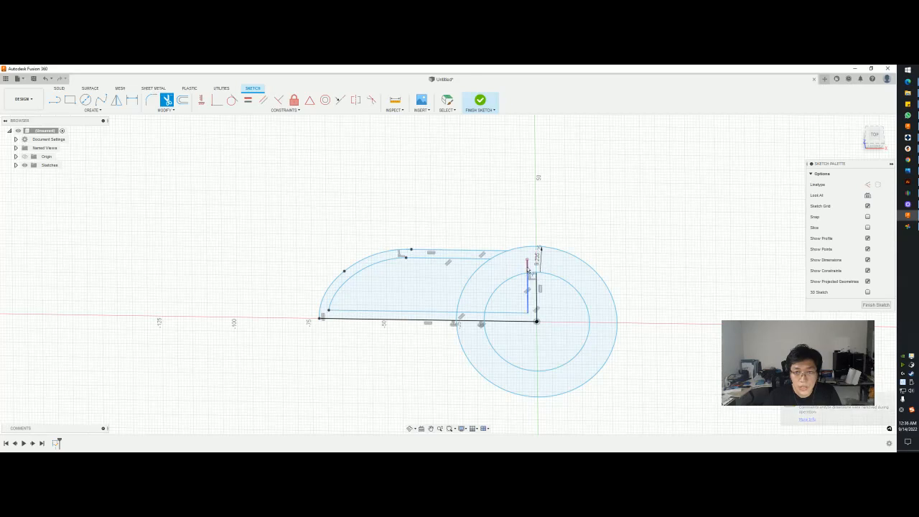
{"action": "left_click", "coordinate": [528, 284]}
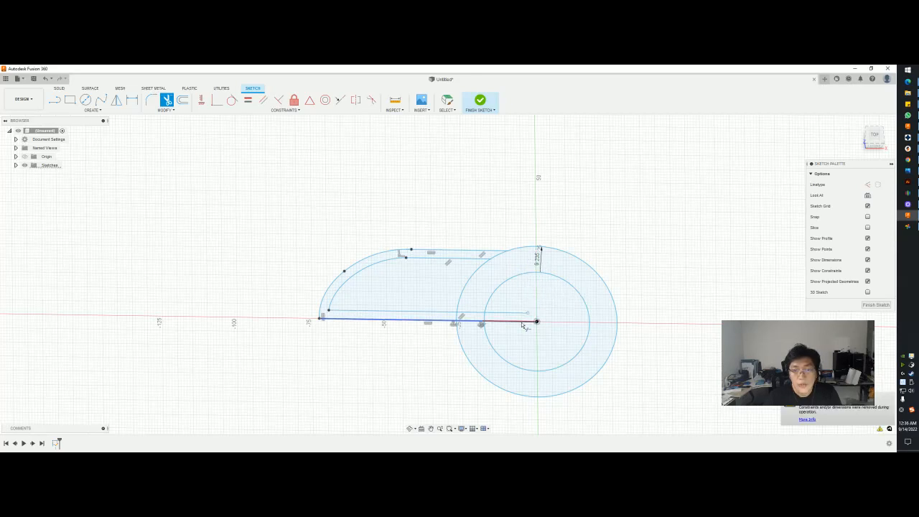
{"action": "left_click", "coordinate": [524, 320]}
{"action": "left_click", "coordinate": [517, 314]}
{"action": "middle_click_drag", "start_coordinate": [525, 313], "coordinate": [538, 319], "text": "shift"}
{"action": "key", "text": "t"}
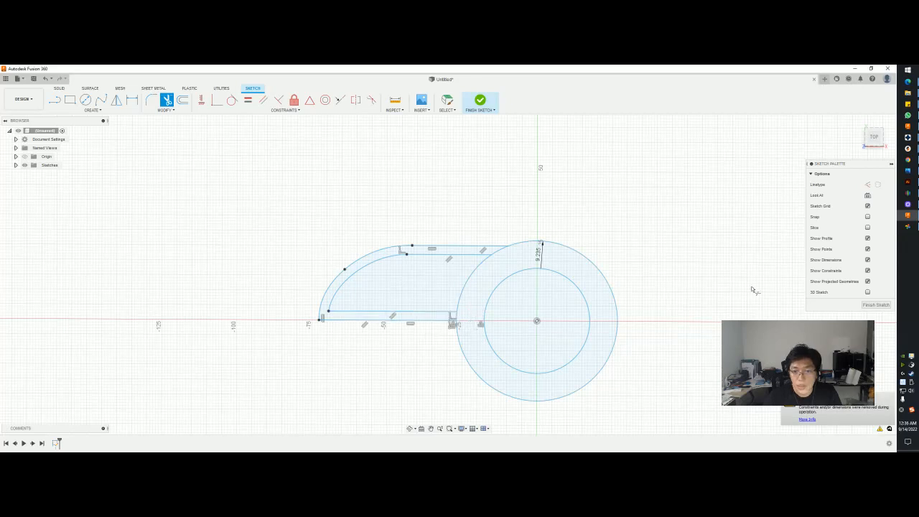
{"action": "left_click", "coordinate": [868, 305]}
{"action": "scroll", "coordinate": [619, 300], "scroll_direction": "down", "scroll_amount": 3}
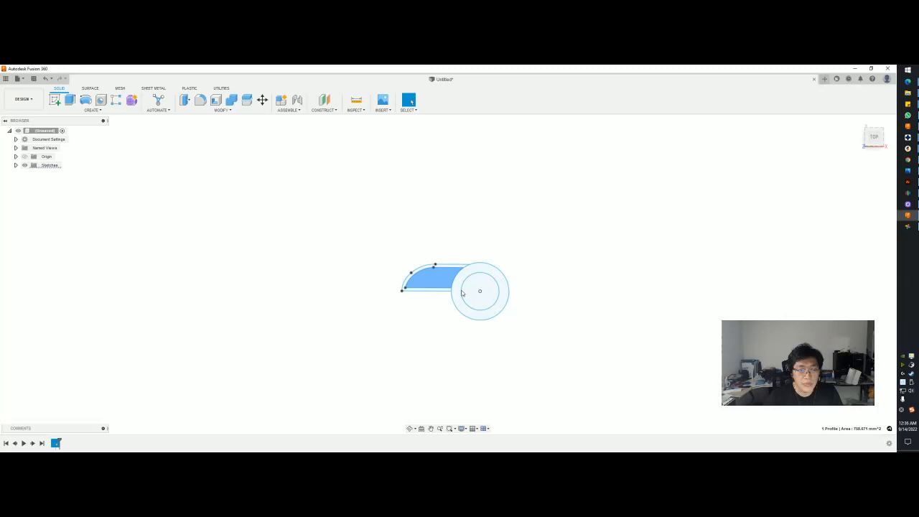
{"action": "scroll", "coordinate": [459, 283], "scroll_direction": "up", "scroll_amount": 5}
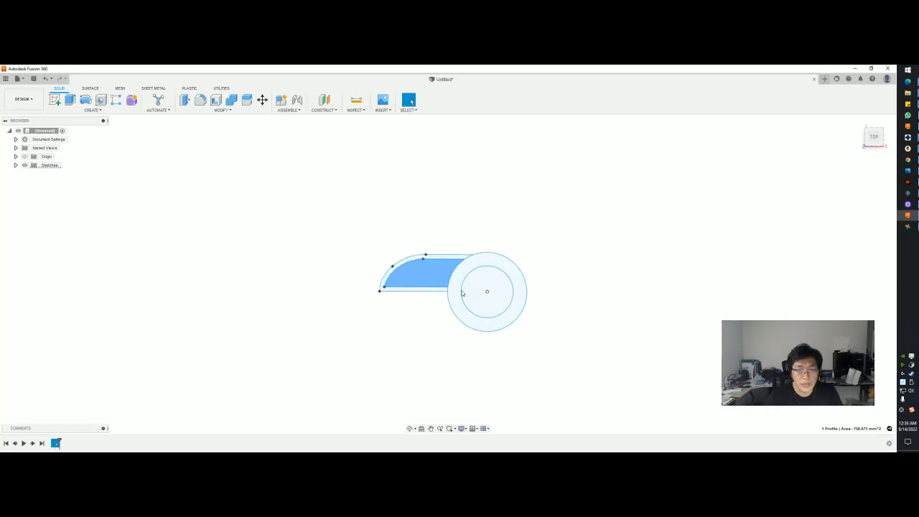
{"action": "left_click", "coordinate": [416, 291]}
{"action": "scroll", "coordinate": [482, 265], "scroll_direction": "down", "scroll_amount": 3}
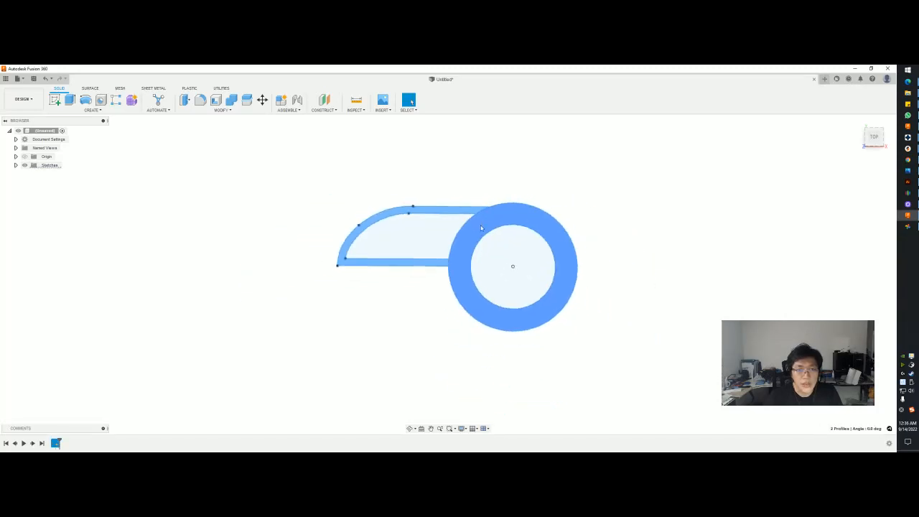
{"action": "middle_click_drag", "start_coordinate": [484, 264], "coordinate": [522, 310], "text": "shift"}
{"action": "key", "text": "Escape"}
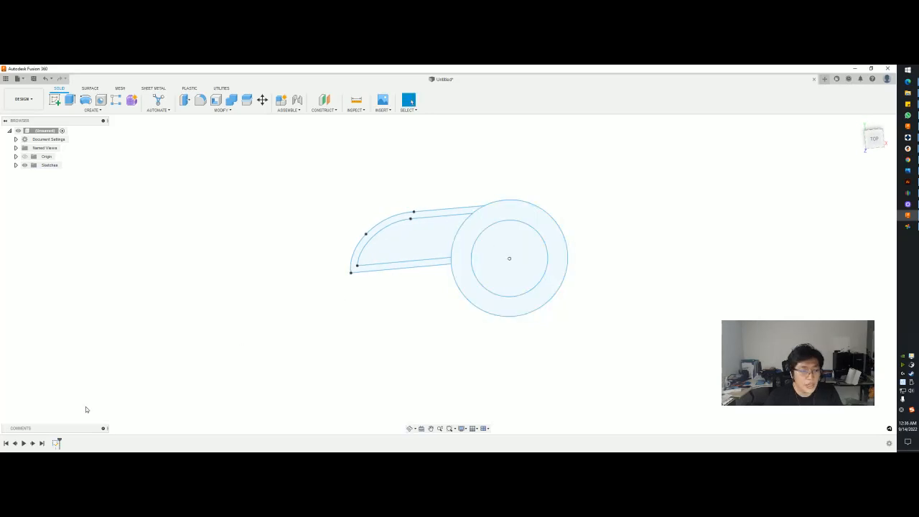
- Reopen the sketch and draw a horizontal and a vertical line from the origin to the ring's outer circle
{"action": "double_click", "coordinate": [56, 443]}
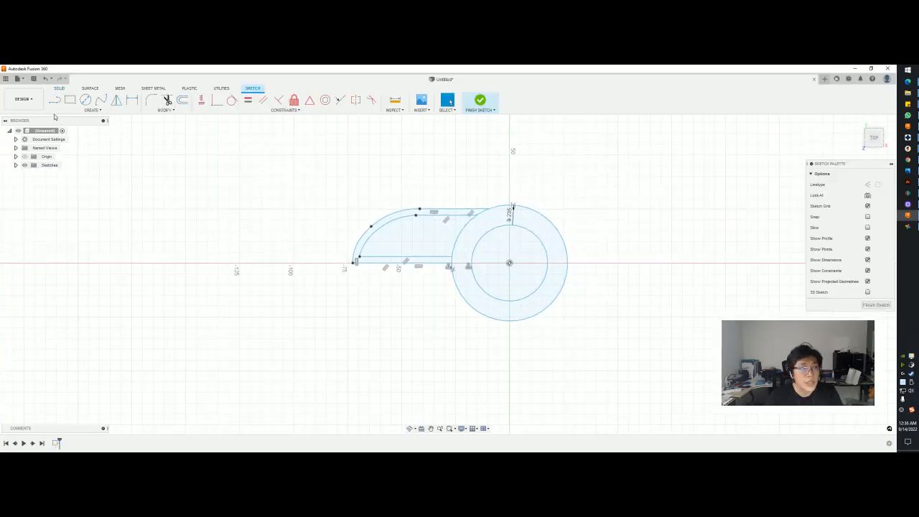
{"action": "left_click", "coordinate": [510, 263]}
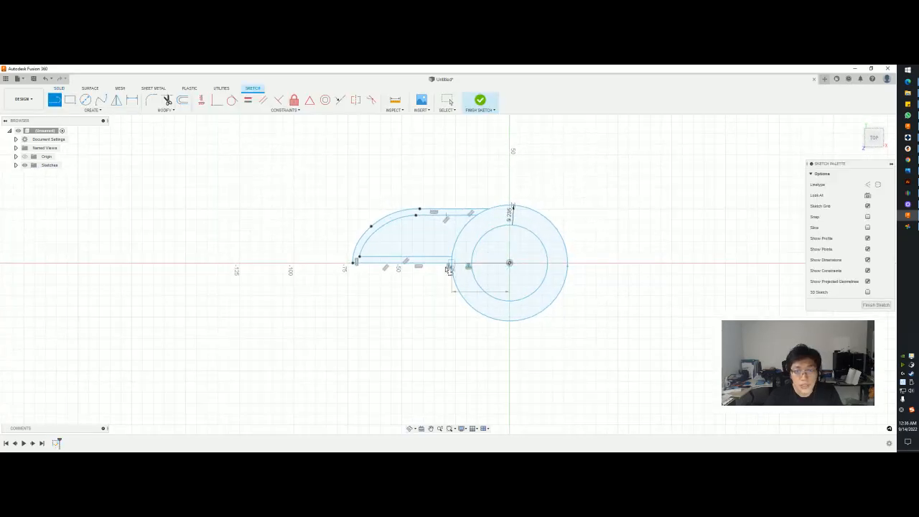
{"action": "left_click", "coordinate": [452, 264]}
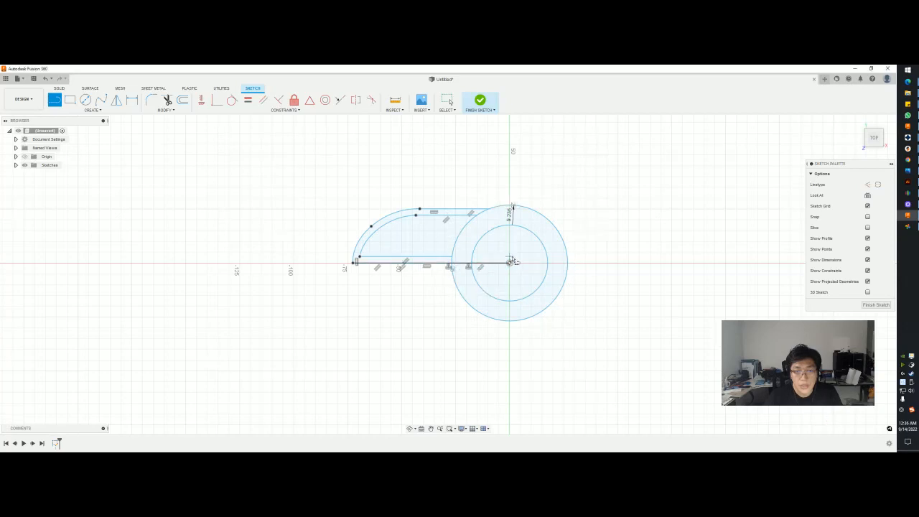
{"action": "key", "text": "Escape"}
{"action": "left_click", "coordinate": [529, 209]}
{"action": "key", "text": "Escape"}
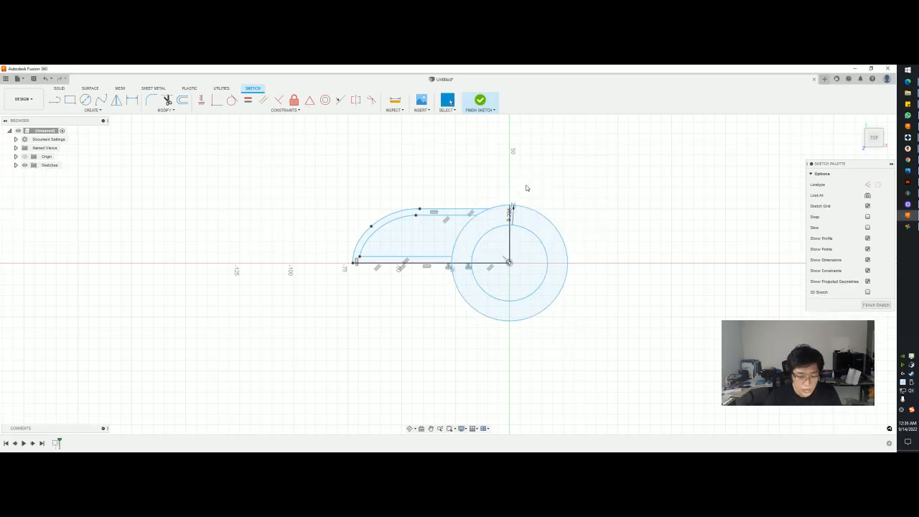
- Trim both ring circles so that only their upper-left quarter arcs remain
{"action": "key", "text": "t"}
{"action": "left_click", "coordinate": [547, 221]}
{"action": "left_click", "coordinate": [536, 238]}
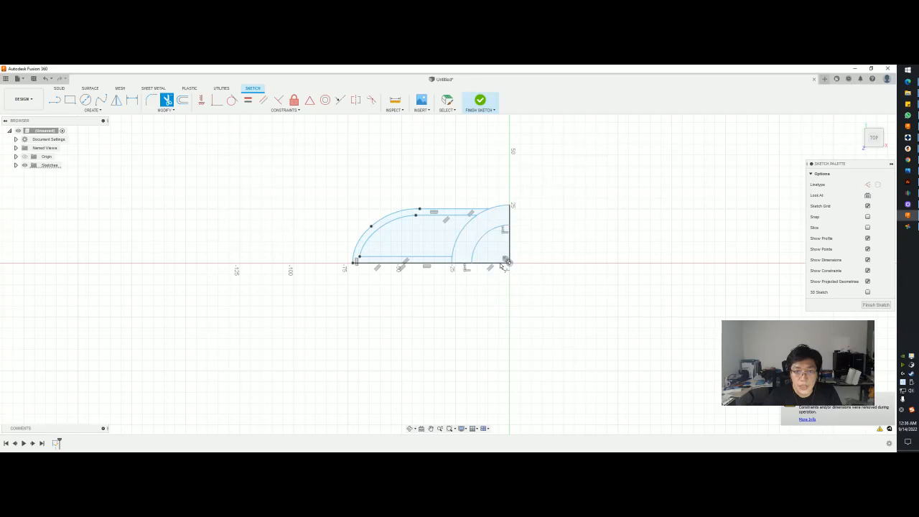
{"action": "key", "text": "Escape"}
- Extrude the quarter-ring and arm frame profiles upward as a new body, judging the thickness against the reference image
{"action": "left_click", "coordinate": [483, 221]}
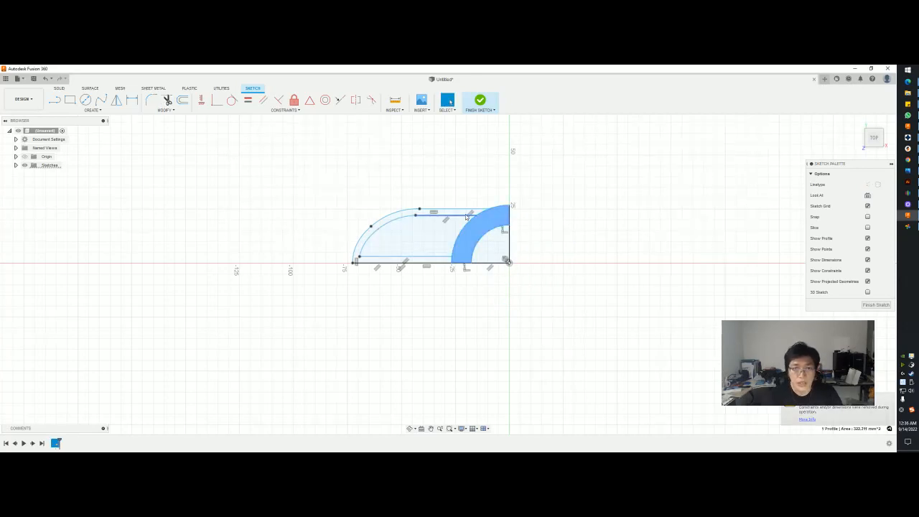
{"action": "scroll", "coordinate": [481, 216], "scroll_direction": "up", "scroll_amount": 2}
{"action": "left_click", "coordinate": [431, 211], "text": "shift"}
{"action": "key", "text": "e"}
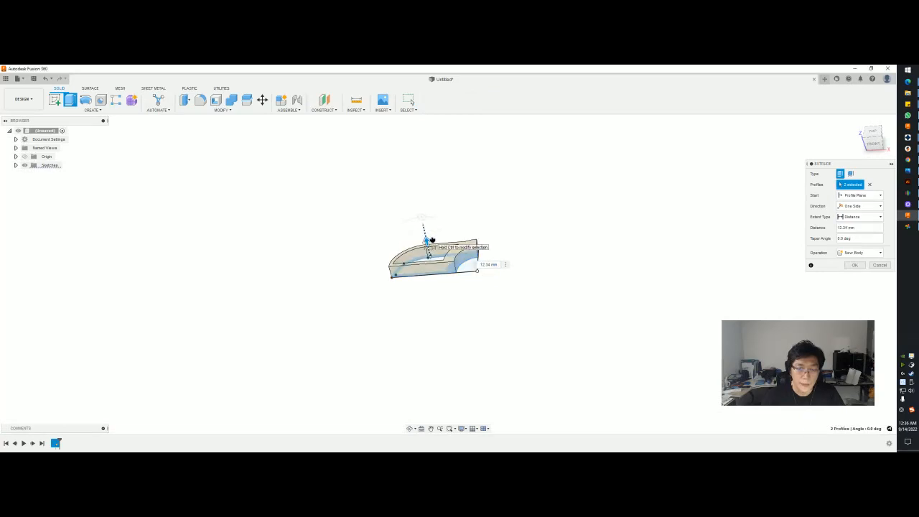
{"action": "middle_click_drag", "start_coordinate": [462, 246], "coordinate": [474, 221], "text": "shift"}
{"action": "key", "text": "alt+Tab"}
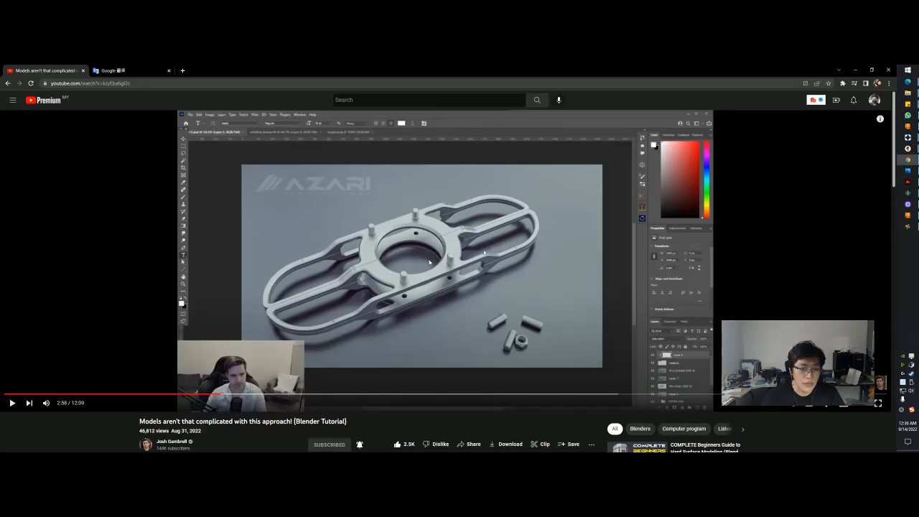
{"action": "key", "text": "alt+Tab"}
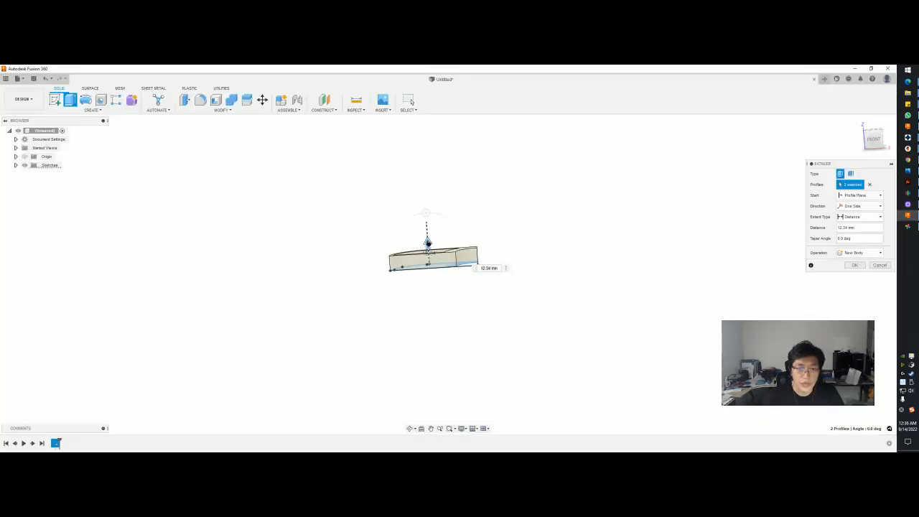
{"action": "left_click_drag", "start_coordinate": [427, 243], "coordinate": [429, 242]}
{"action": "left_click", "coordinate": [854, 265]}
- Start a sketch on the flat front face of the arm and view it straight from the front
{"action": "middle_click_drag", "start_coordinate": [574, 240], "coordinate": [487, 265], "text": "shift"}
{"action": "key", "text": "alt+Tab"}
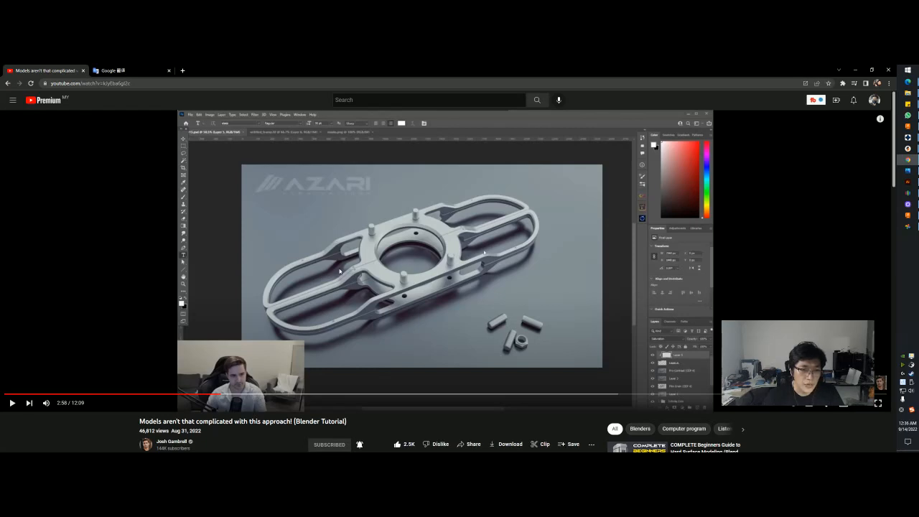
{"action": "key", "text": "alt+Tab"}
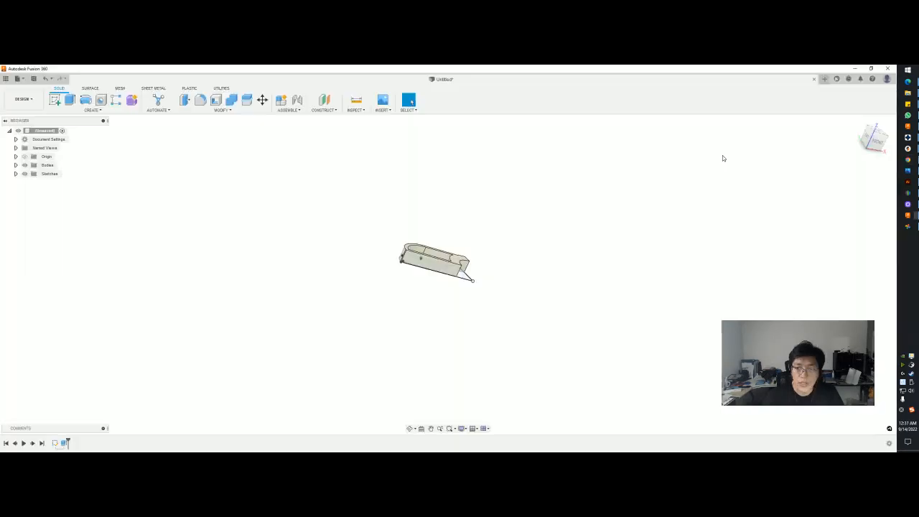
{"action": "middle_click_drag", "start_coordinate": [657, 235], "coordinate": [593, 269], "text": "shift"}
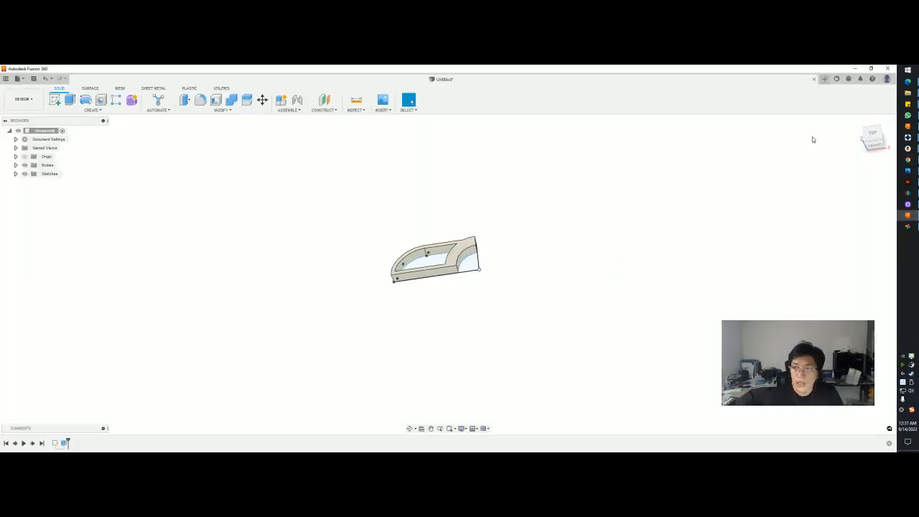
{"action": "left_click", "coordinate": [873, 133]}
{"action": "scroll", "coordinate": [351, 306], "scroll_direction": "up", "scroll_amount": 4}
{"action": "middle_click_drag", "start_coordinate": [373, 307], "coordinate": [561, 250], "text": "shift"}
{"action": "left_click", "coordinate": [478, 239]}
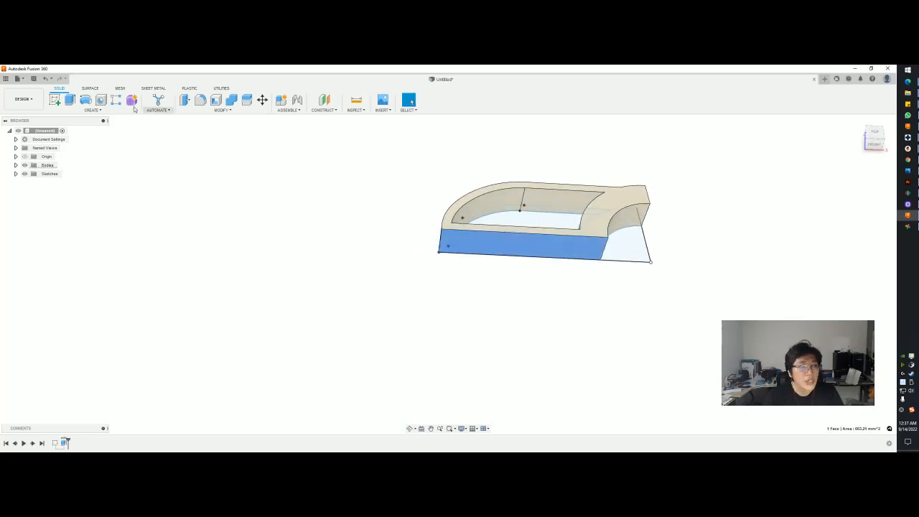
{"action": "left_click", "coordinate": [54, 99]}
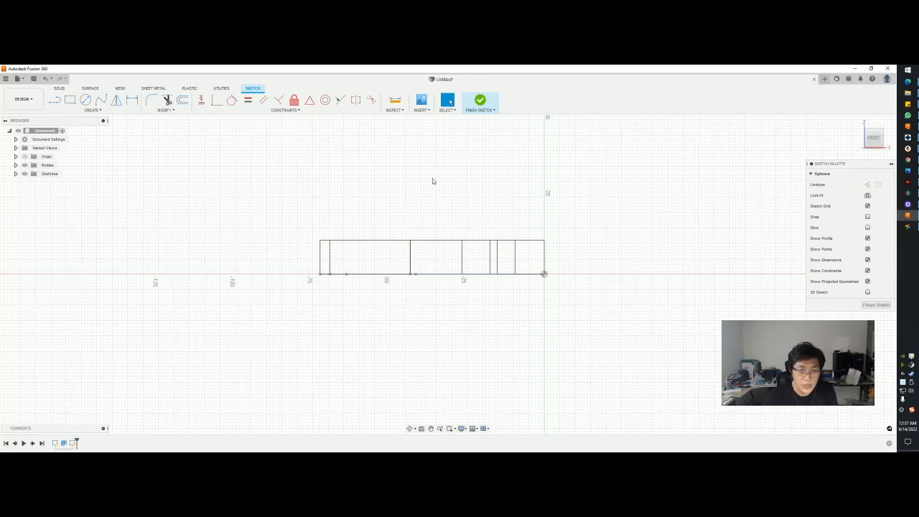
{"action": "middle_click_drag", "start_coordinate": [509, 199], "coordinate": [508, 209], "text": "shift"}
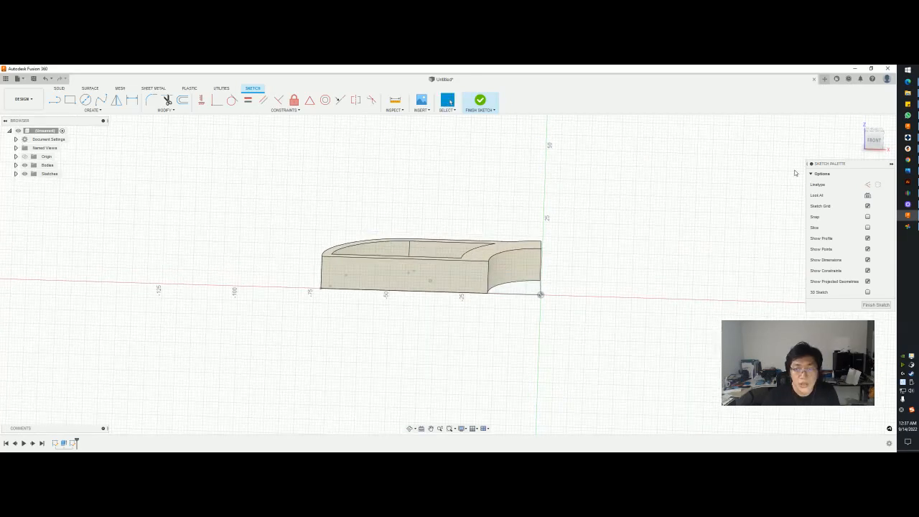
{"action": "left_click", "coordinate": [871, 140]}
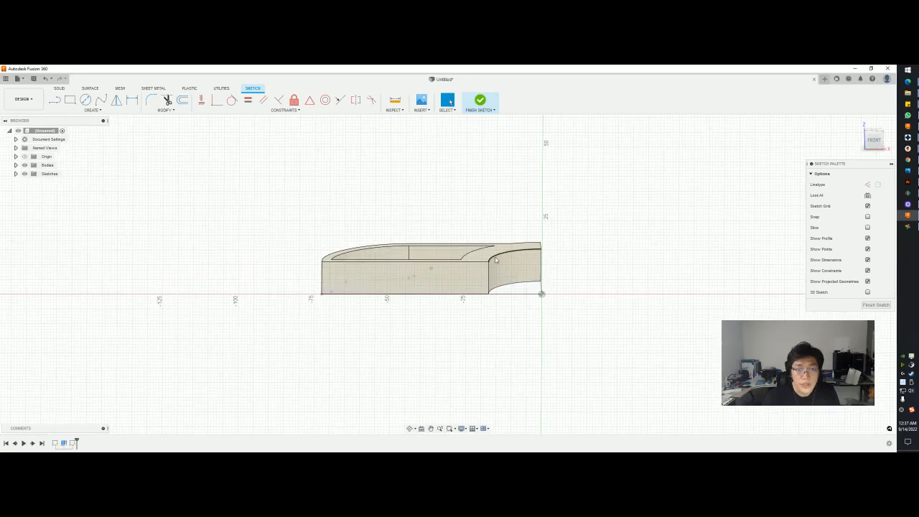
{"action": "left_click", "coordinate": [873, 138]}
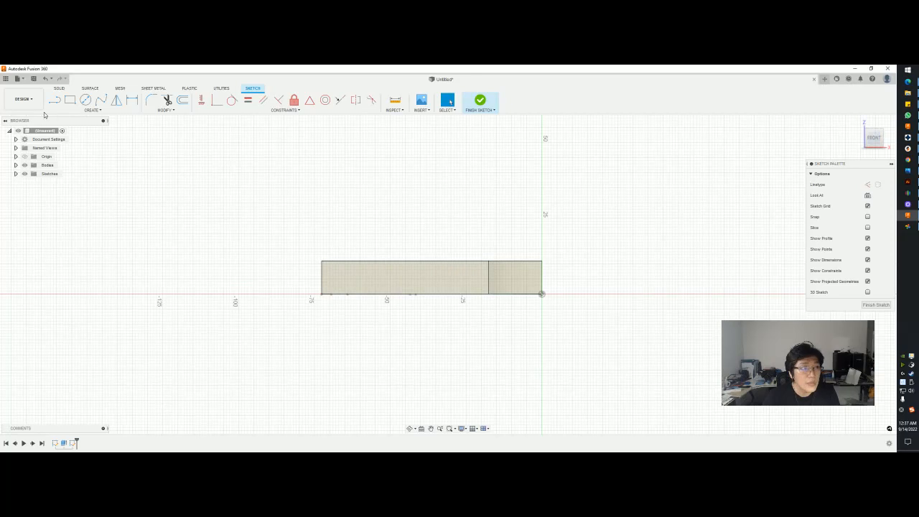
- Sketch a closed four-sided line profile over the arm's upper portion, with a 45° sloping edge at its ring end
{"action": "key", "text": "l"}
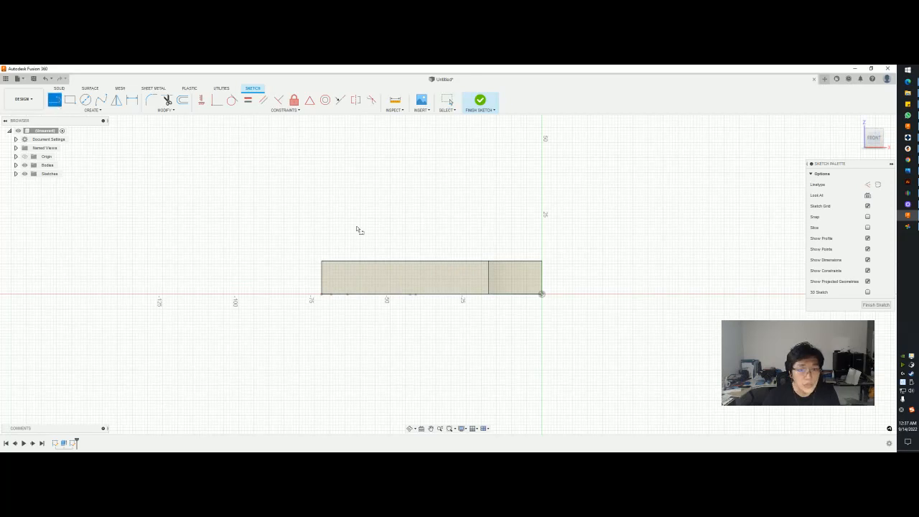
{"action": "left_click", "coordinate": [450, 256]}
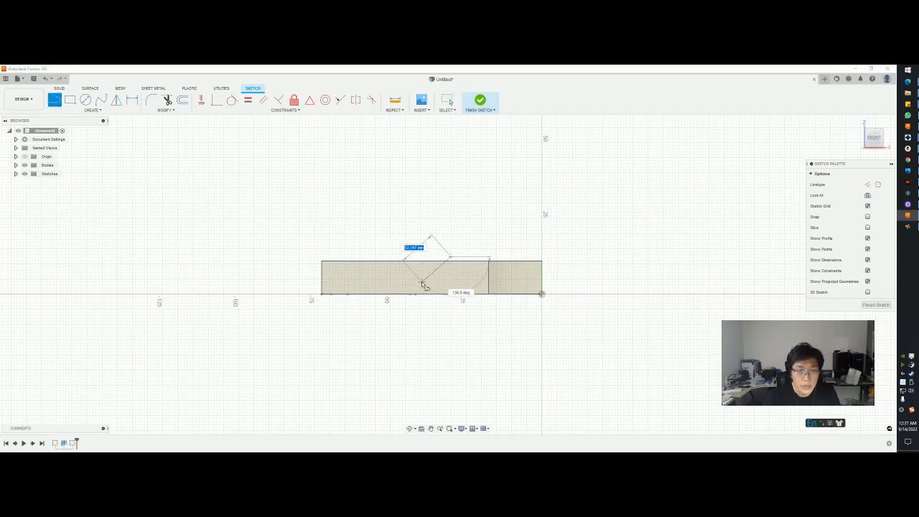
{"action": "key", "text": "Tab"}
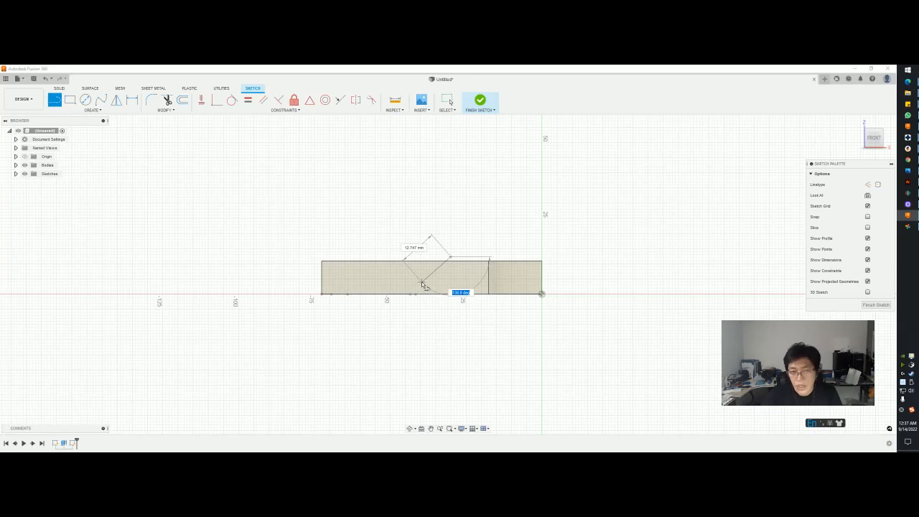
{"action": "type", "text": "45"}
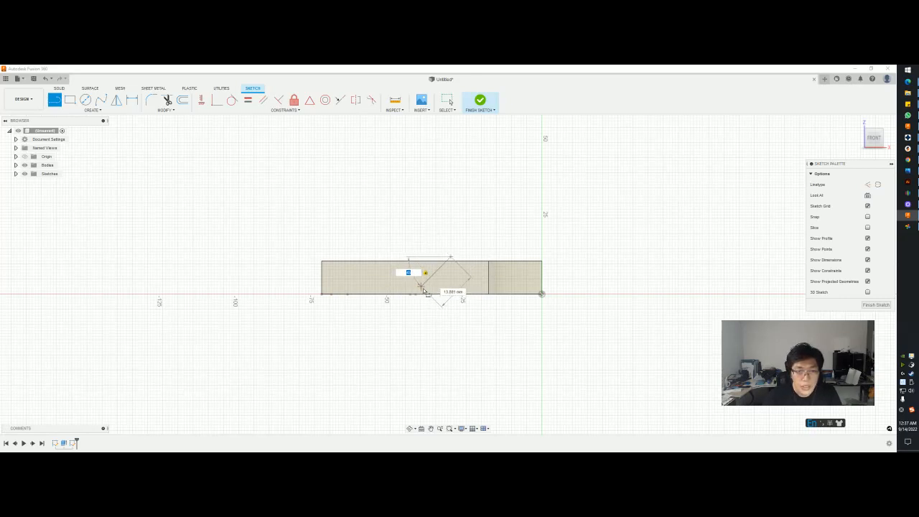
{"action": "left_click", "coordinate": [429, 290]}
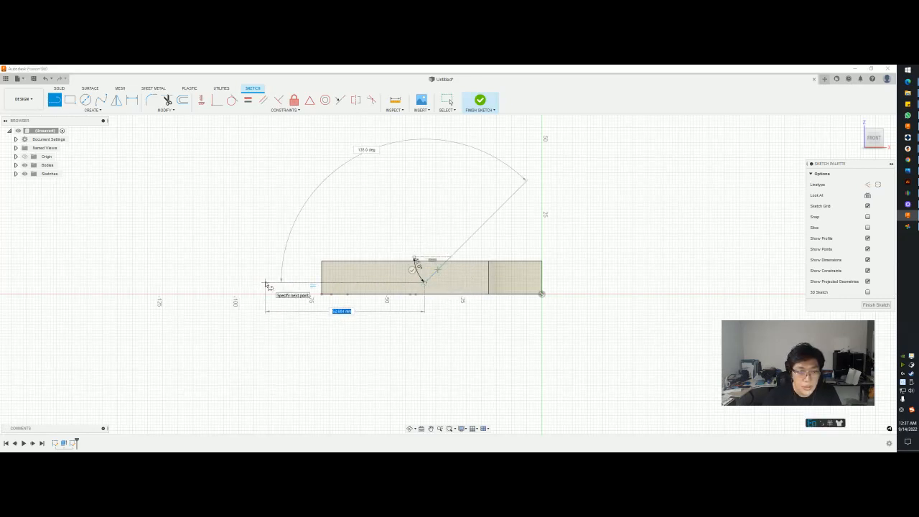
{"action": "left_click", "coordinate": [264, 282]}
{"action": "left_click", "coordinate": [305, 242]}
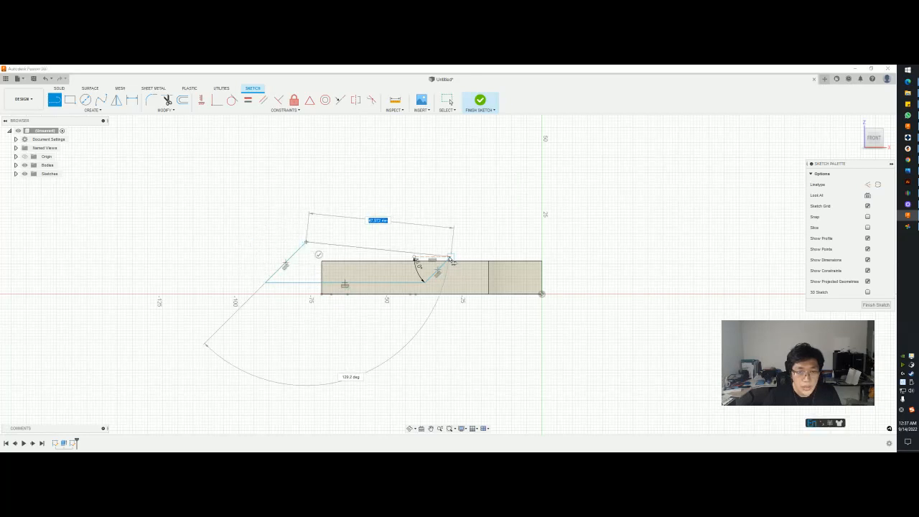
{"action": "left_click", "coordinate": [450, 256]}
{"action": "key", "text": "Escape"}
- Extrude the four-sided profile as a cut through both sides of the arm frame to lower its outer portion
{"action": "left_click", "coordinate": [404, 255]}
{"action": "key", "text": "e"}
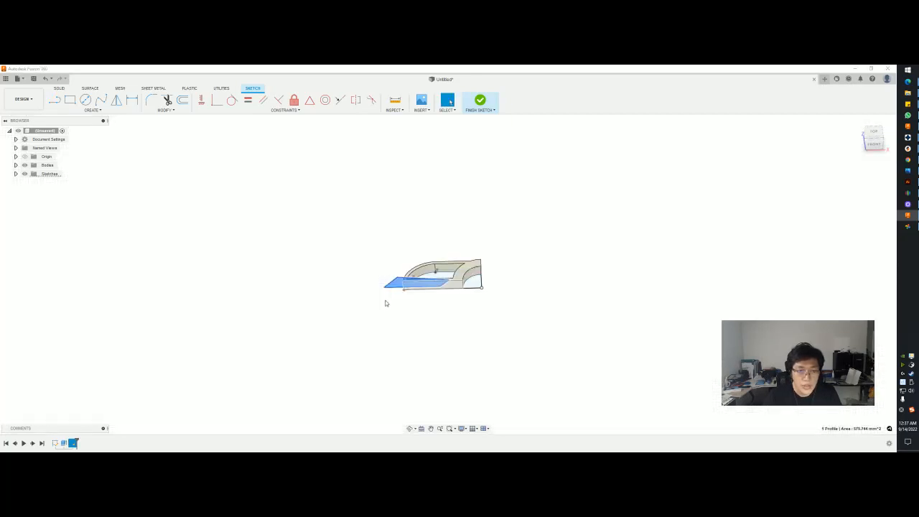
{"action": "type", "text": "20"}
{"action": "key", "text": "Return"}
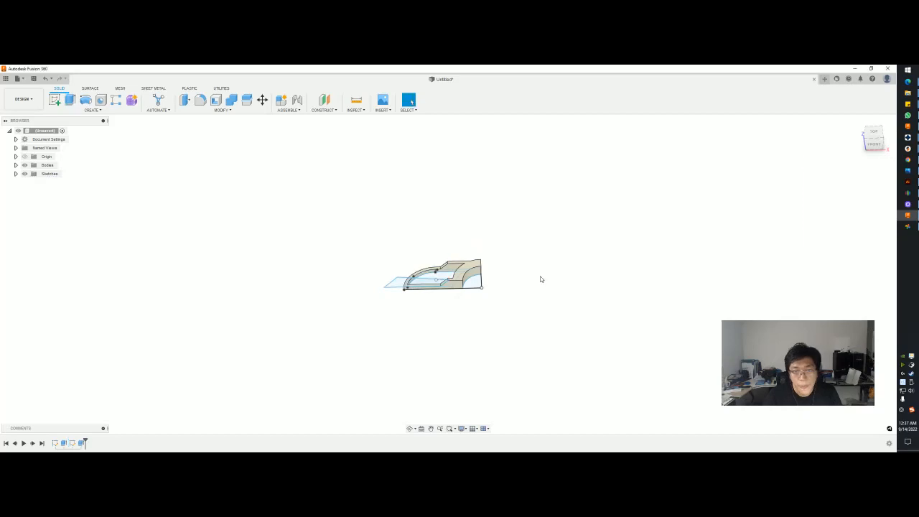
- Compare the arm's sloped step and lowered outer section with the reference image
{"action": "key", "text": "alt+Tab"}
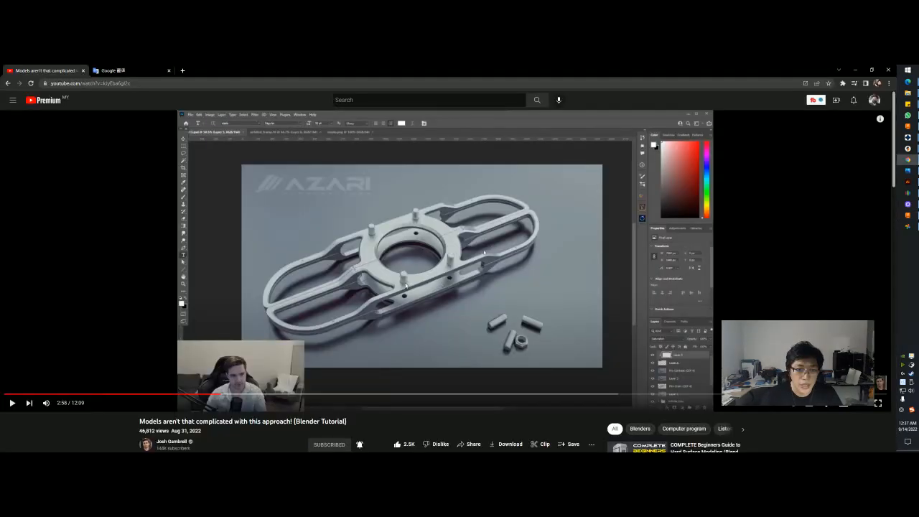
{"action": "key", "text": "alt+Tab"}
{"action": "scroll", "coordinate": [483, 282], "scroll_direction": "up", "scroll_amount": 5}
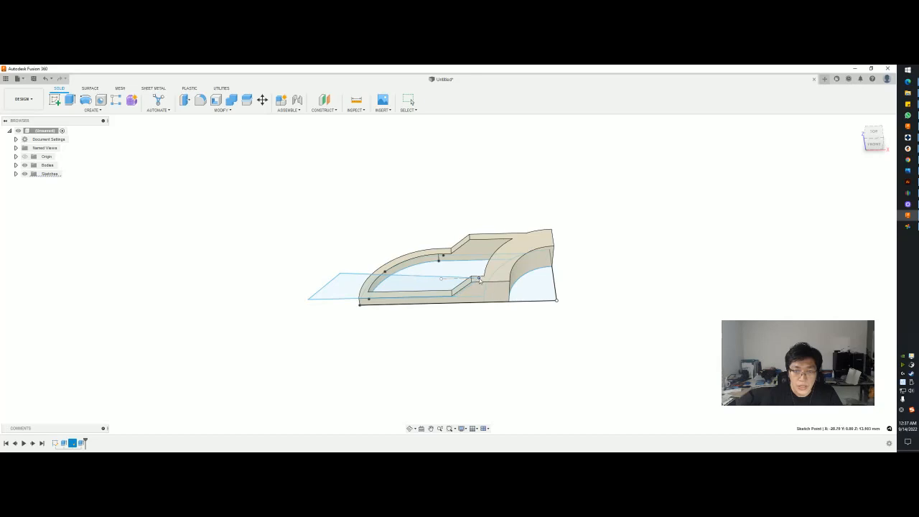
{"action": "middle_click_drag", "start_coordinate": [486, 287], "coordinate": [486, 255], "text": "shift"}
{"action": "key", "text": "alt+Tab"}
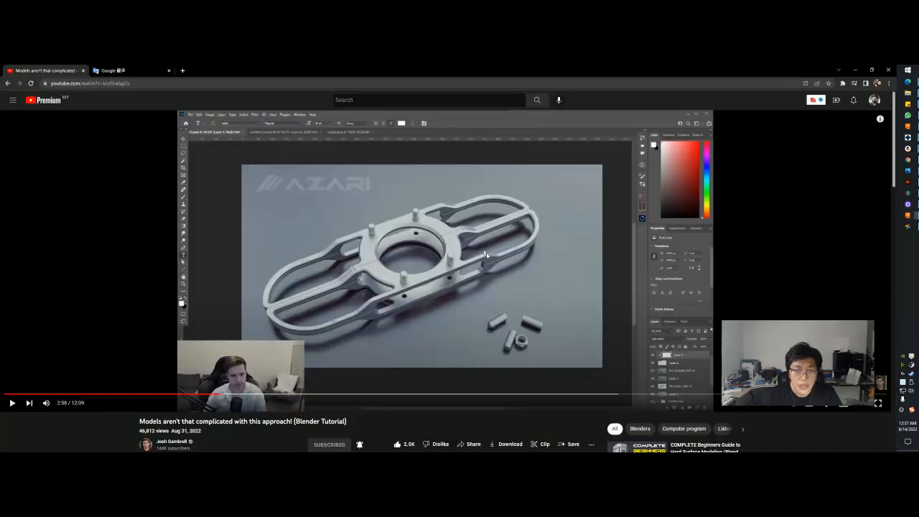
{"action": "key", "text": "alt+Tab"}
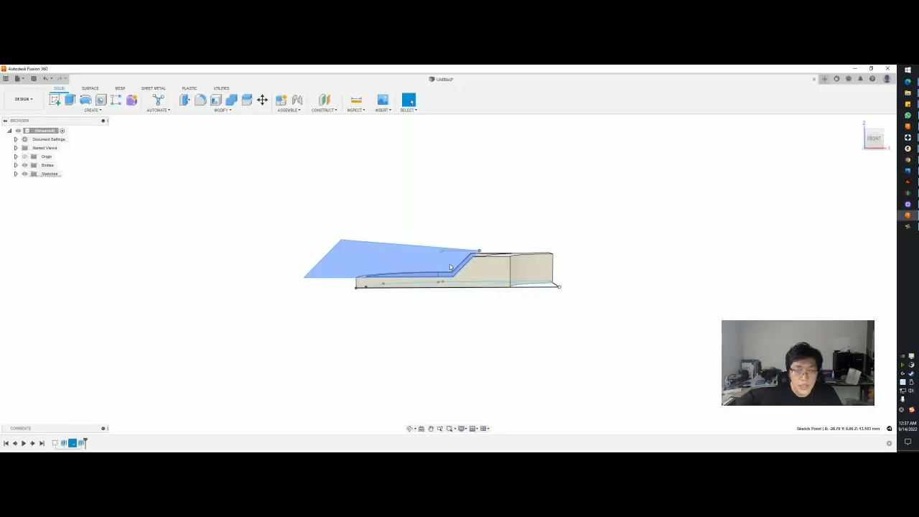
{"action": "key", "text": "alt+Tab"}
{"action": "key", "text": "alt+Tab"}
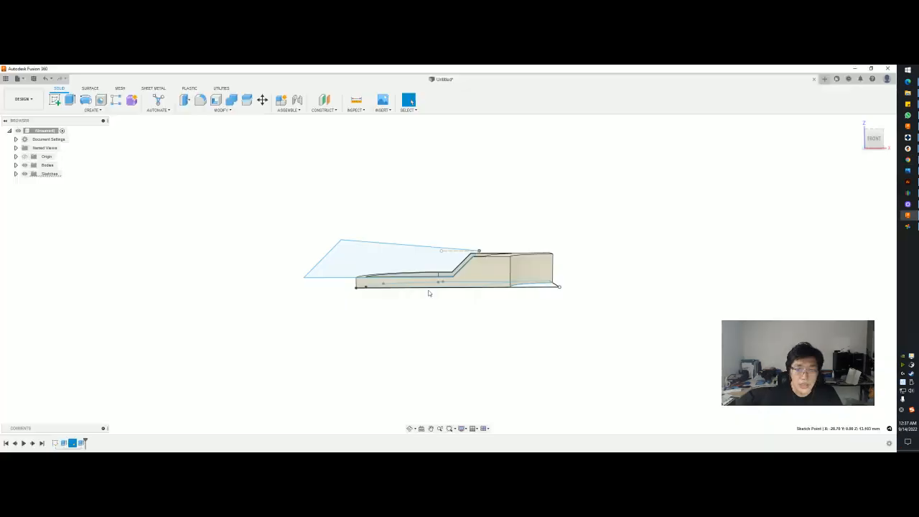
- Reopen the front sketch and draw a rectangle from the origin along the base, adjusted to about 33 mm wide and 7 mm high
{"action": "left_click", "coordinate": [877, 141]}
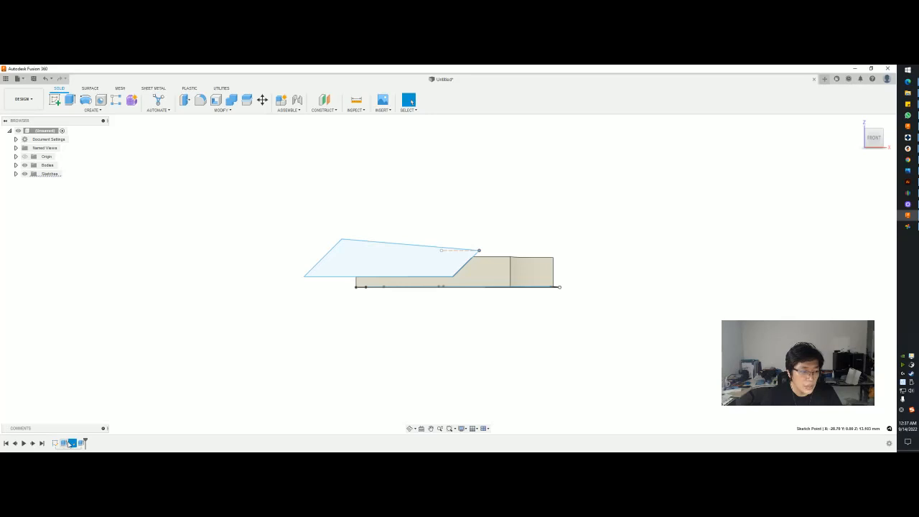
{"action": "double_click", "coordinate": [72, 443]}
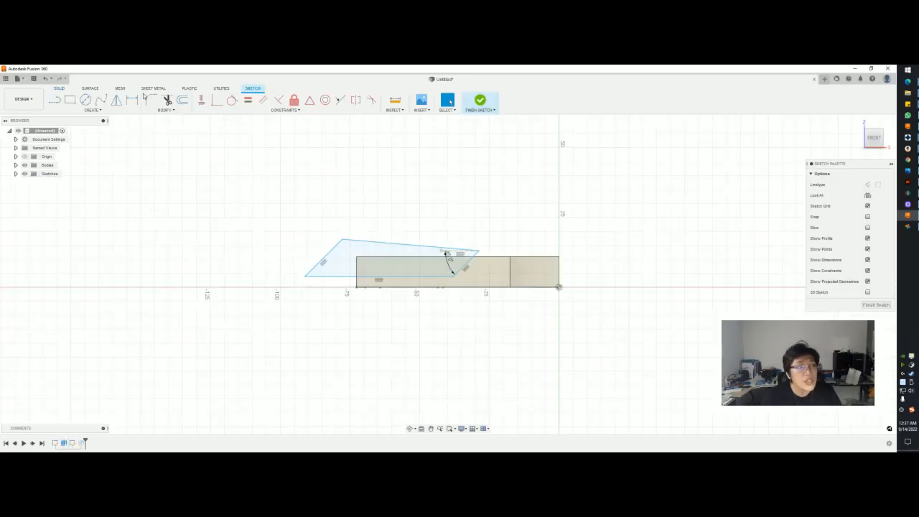
{"action": "left_click", "coordinate": [70, 100]}
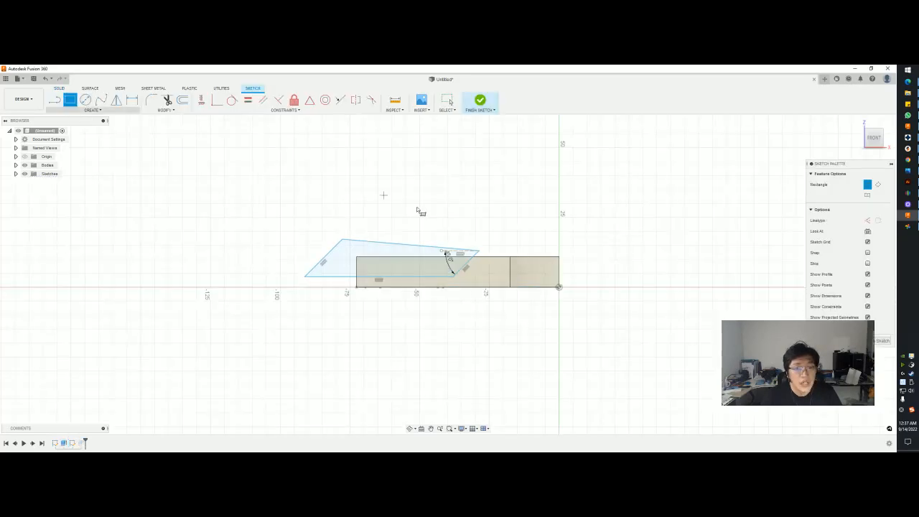
{"action": "left_click", "coordinate": [557, 286]}
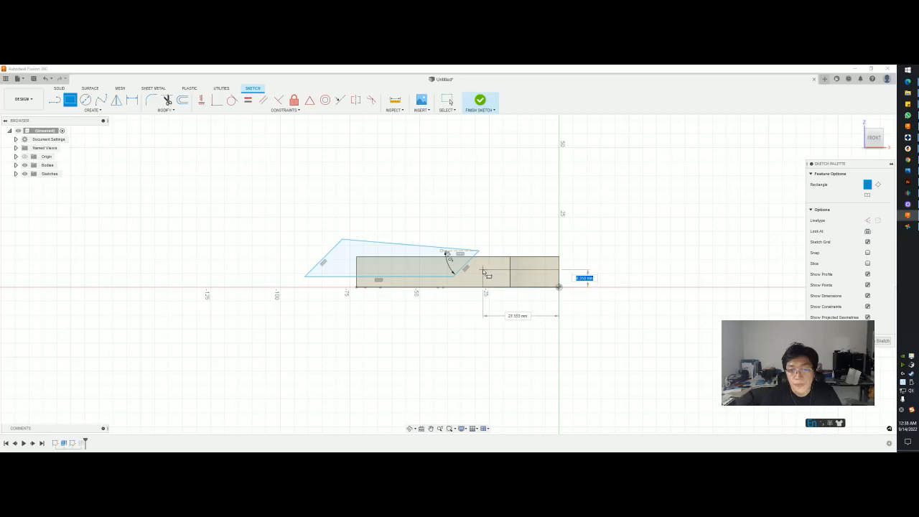
{"action": "left_click", "coordinate": [473, 270]}
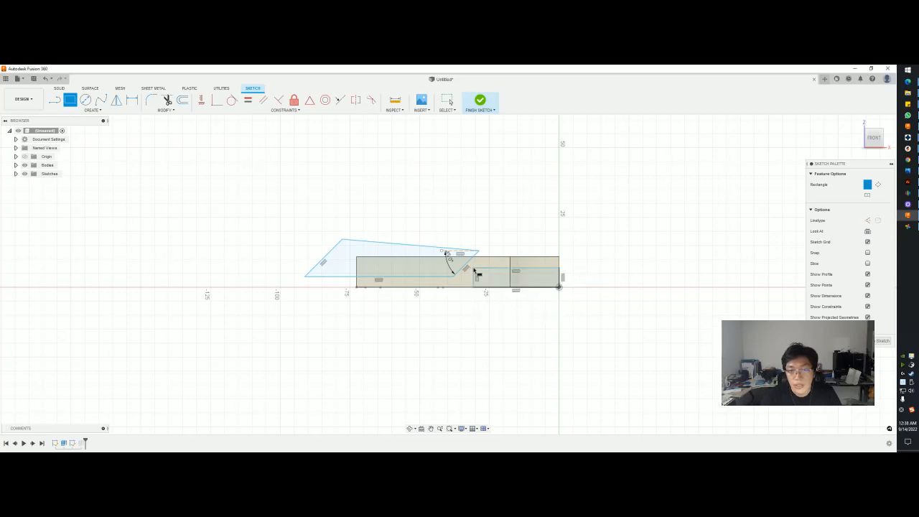
{"action": "key", "text": "Escape"}
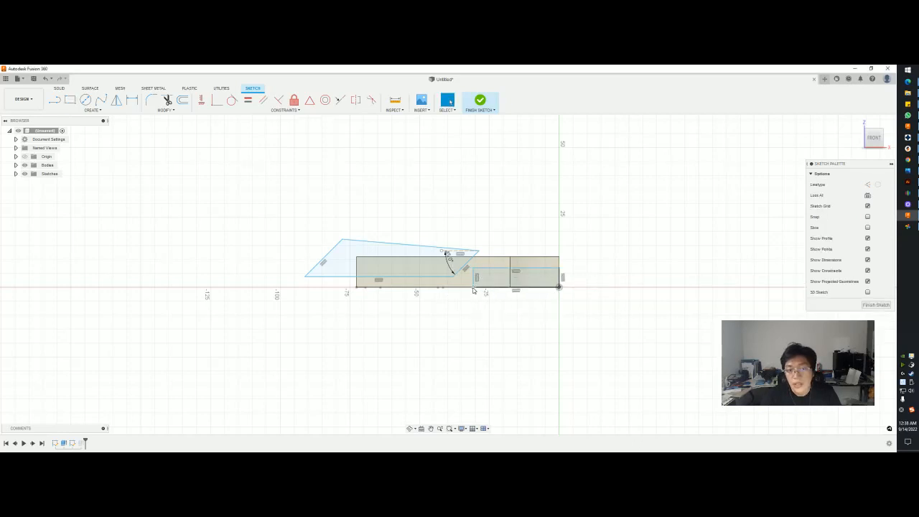
{"action": "left_click", "coordinate": [472, 285]}
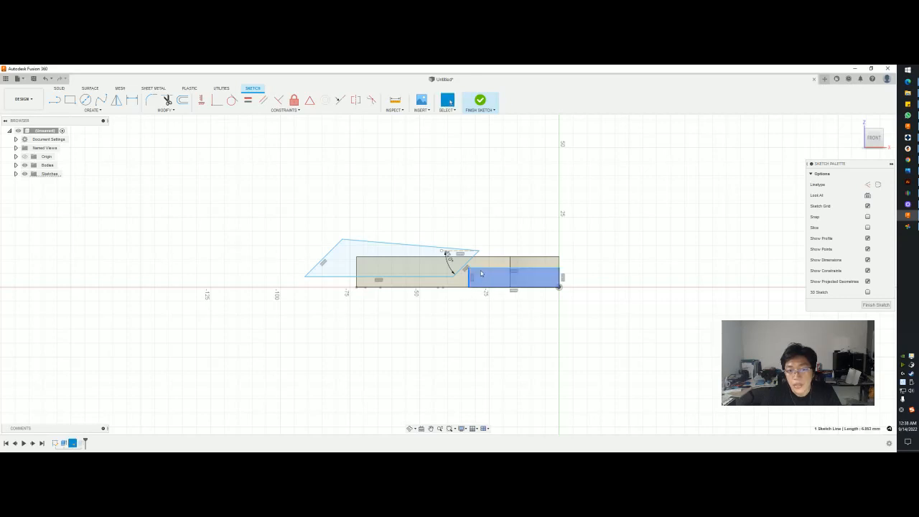
{"action": "left_click", "coordinate": [489, 270]}
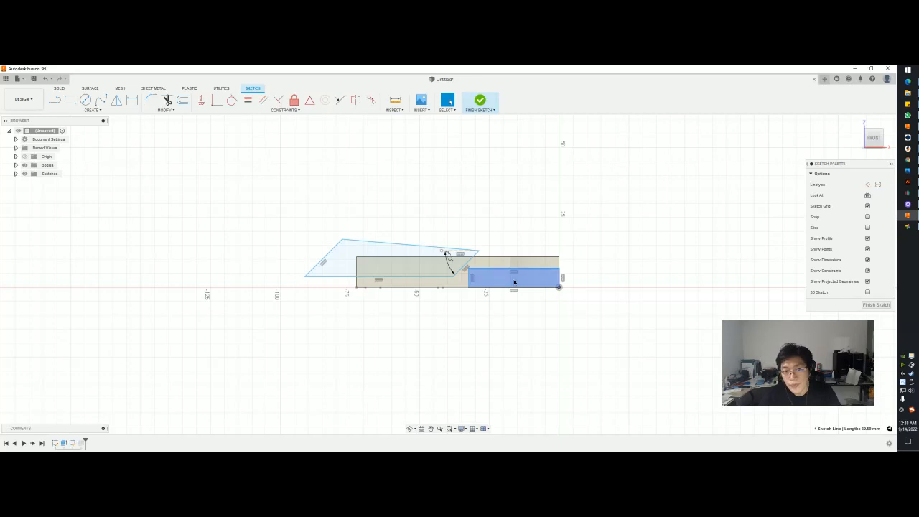
- Leave the sketch for an extrusion, cancel that command and roll the timeline forward past the arm cut
{"action": "left_click", "coordinate": [511, 277]}
{"action": "key", "text": "e"}
{"action": "key", "text": "Escape"}
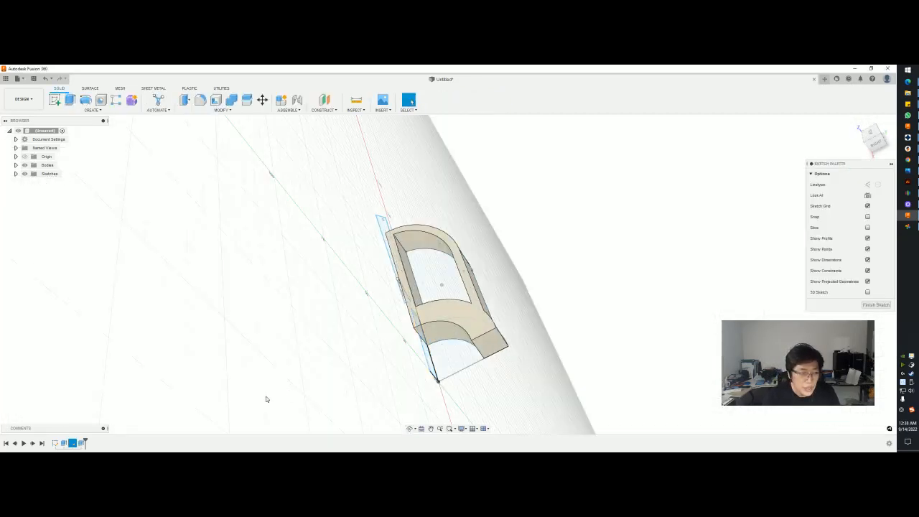
{"action": "left_click_drag", "start_coordinate": [78, 439], "coordinate": [112, 438]}
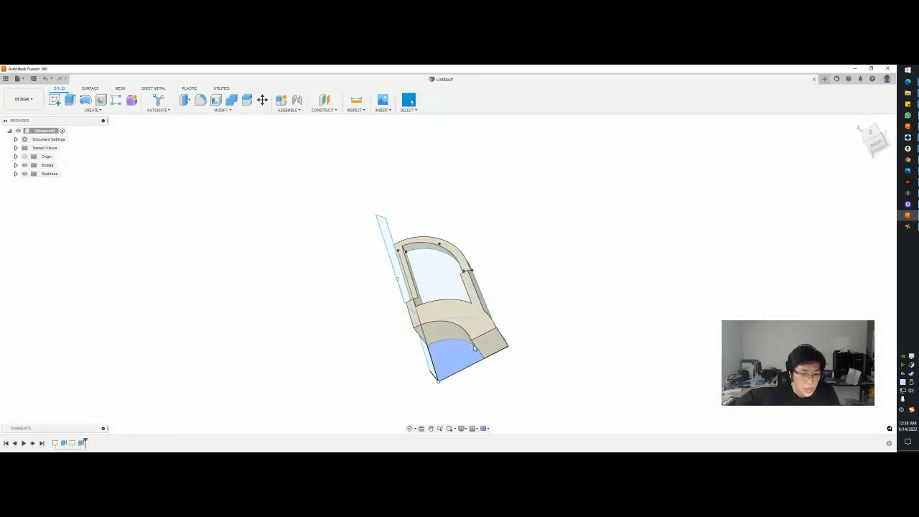
- Edit the arm's extruded cut to include the base rectangle as a second profile, hollowing the underside of the ring section
{"action": "middle_click_drag", "start_coordinate": [449, 301], "coordinate": [415, 269], "text": "shift"}
{"action": "left_click", "coordinate": [488, 306]}
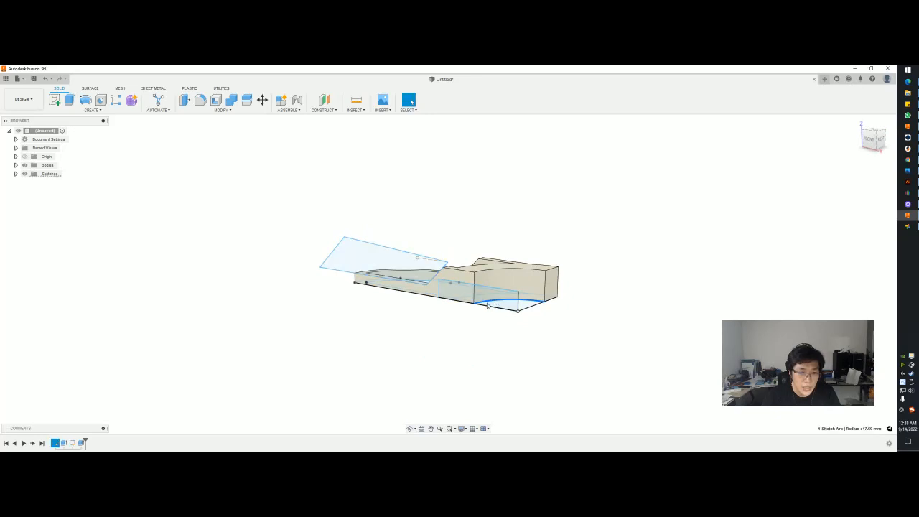
{"action": "double_click", "coordinate": [81, 443]}
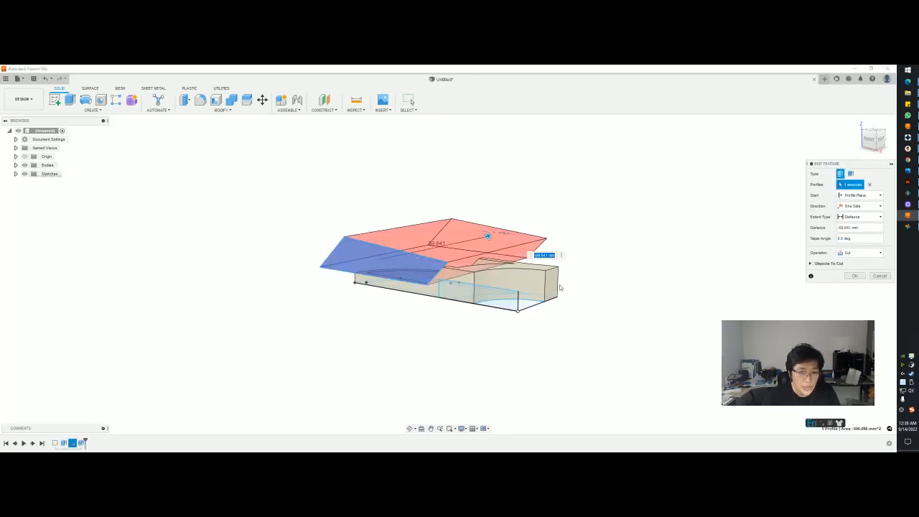
{"action": "left_click", "coordinate": [502, 302]}
{"action": "middle_click_drag", "start_coordinate": [538, 278], "coordinate": [632, 300], "text": "shift"}
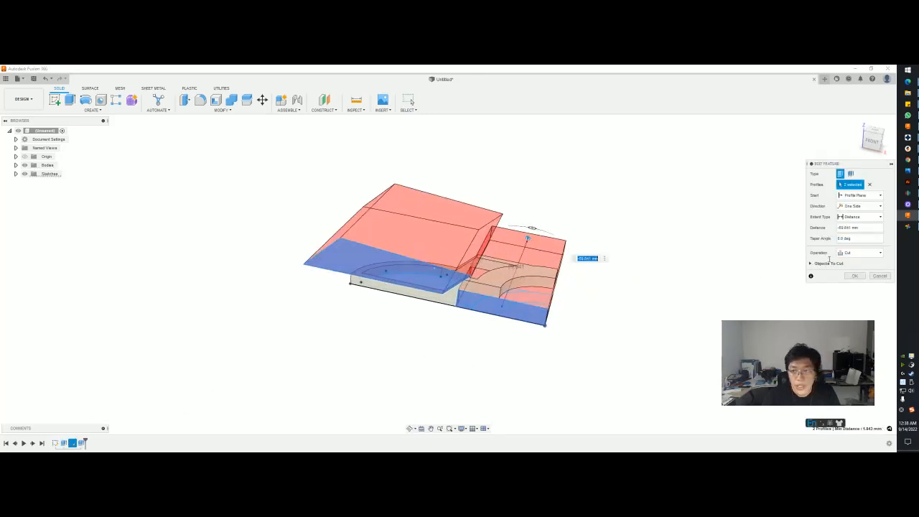
{"action": "left_click", "coordinate": [852, 276]}
{"action": "middle_click_drag", "start_coordinate": [851, 281], "coordinate": [610, 301], "text": "shift"}
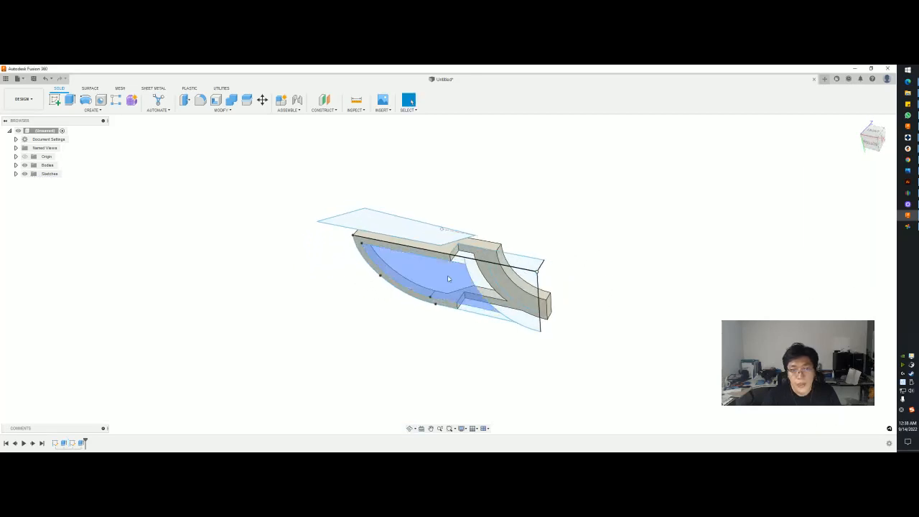
- Hide the sketches and chamfer the two inner step edges on the underside with an equal distance of about 2.5 mm
{"action": "scroll", "coordinate": [459, 251], "scroll_direction": "up", "scroll_amount": 2}
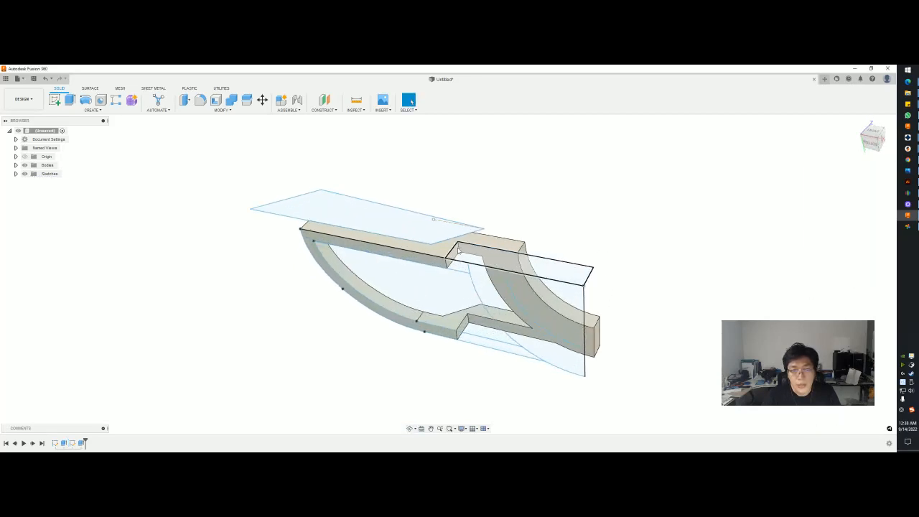
{"action": "left_click", "coordinate": [24, 174]}
{"action": "left_click", "coordinate": [458, 248]}
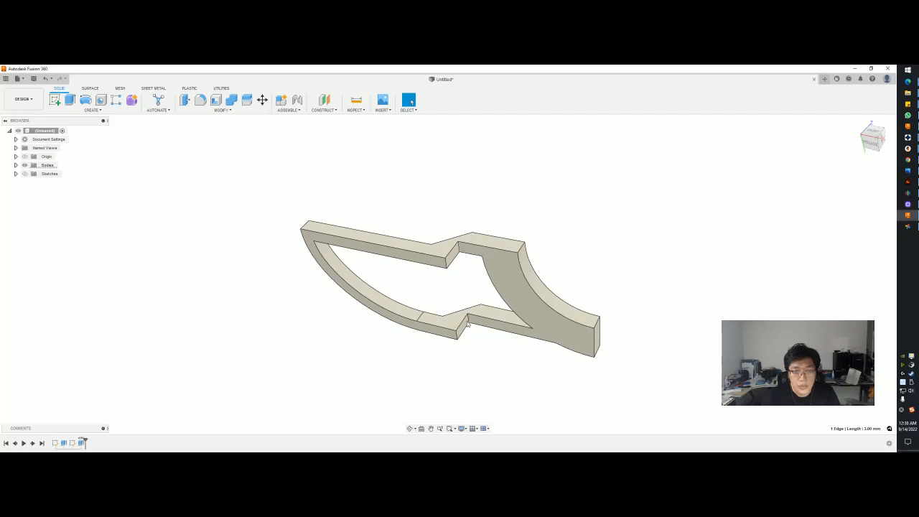
{"action": "left_click", "coordinate": [468, 316], "text": "ctrl"}
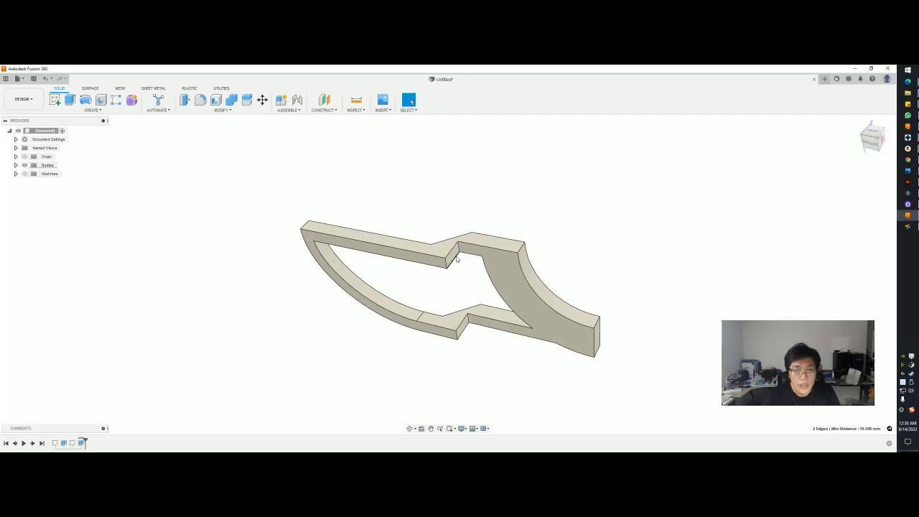
{"action": "left_click", "coordinate": [218, 110]}
{"action": "left_click", "coordinate": [193, 134]}
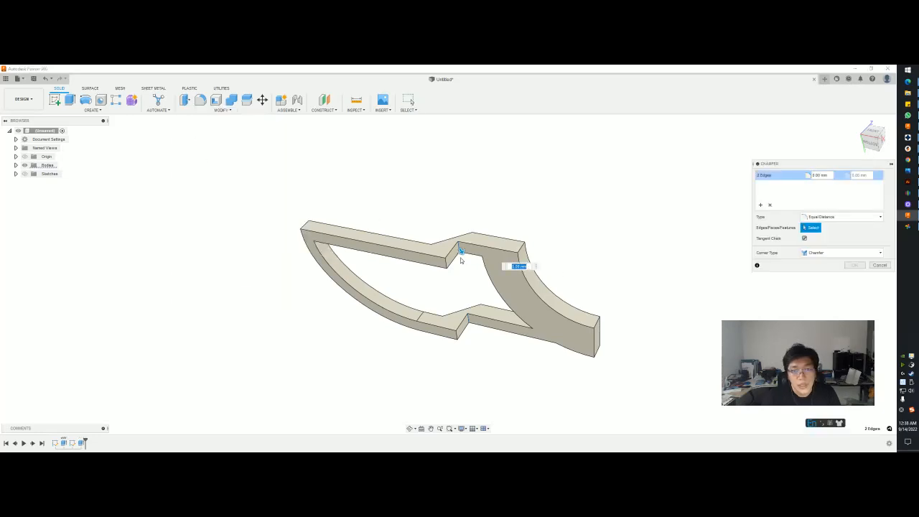
{"action": "left_click_drag", "start_coordinate": [461, 251], "coordinate": [467, 253]}
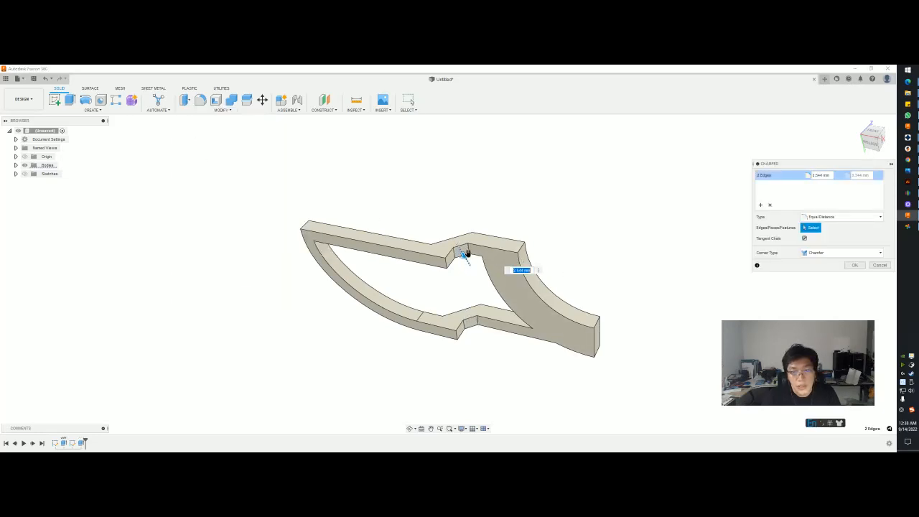
{"action": "middle_click_drag", "start_coordinate": [467, 253], "coordinate": [633, 289], "text": "shift"}
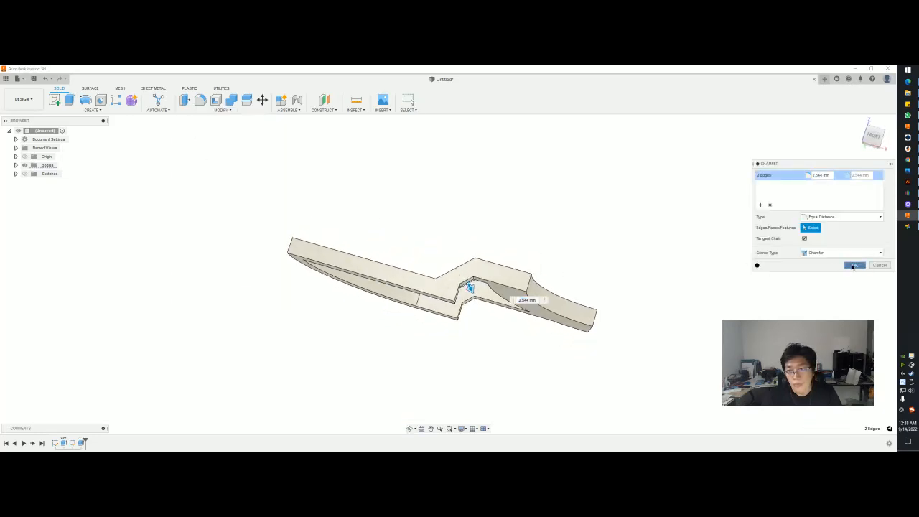
{"action": "left_click", "coordinate": [855, 265]}
{"action": "middle_click_drag", "start_coordinate": [854, 264], "coordinate": [643, 324], "text": "shift"}
- Compare the chamfered arm step with the reference image, and open the chamfer's settings without changing them
{"action": "key", "text": "alt+Tab"}
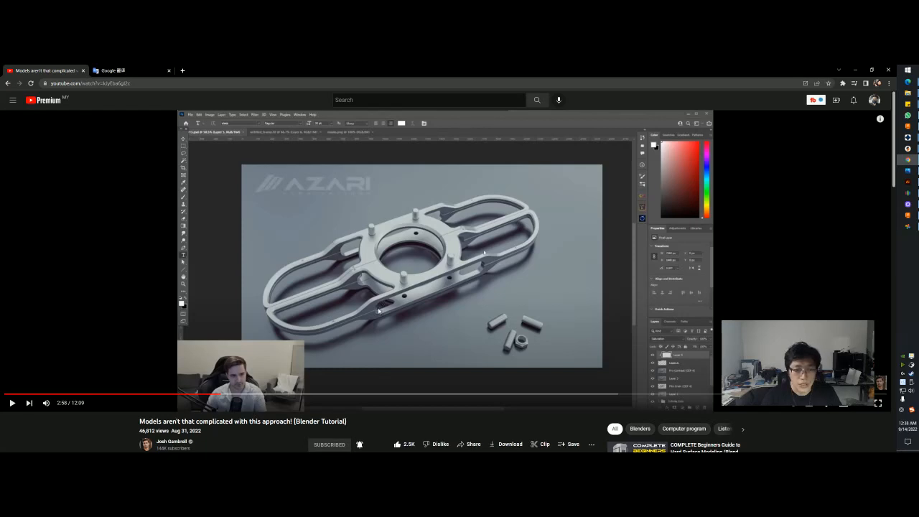
{"action": "right_click", "coordinate": [370, 251]}
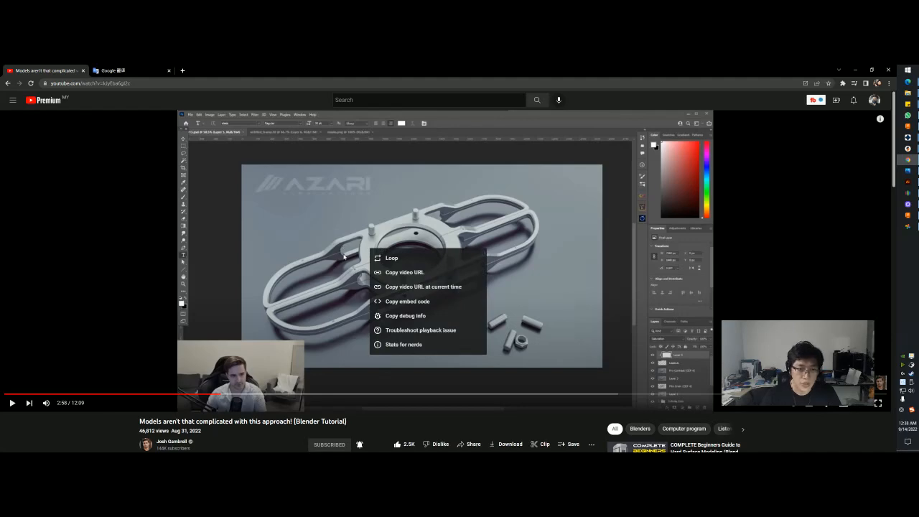
{"action": "key", "text": "alt+Tab"}
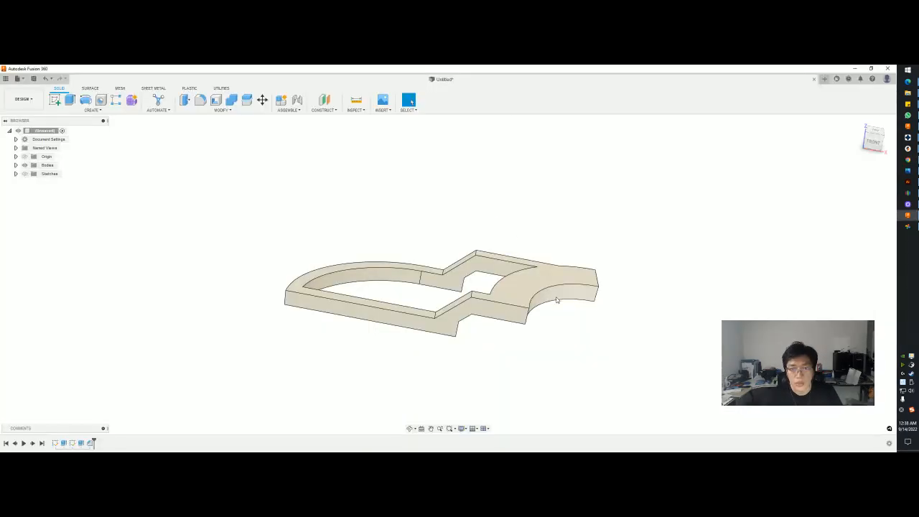
{"action": "middle_click_drag", "start_coordinate": [558, 302], "coordinate": [574, 284], "text": "shift"}
{"action": "key", "text": "alt+Tab"}
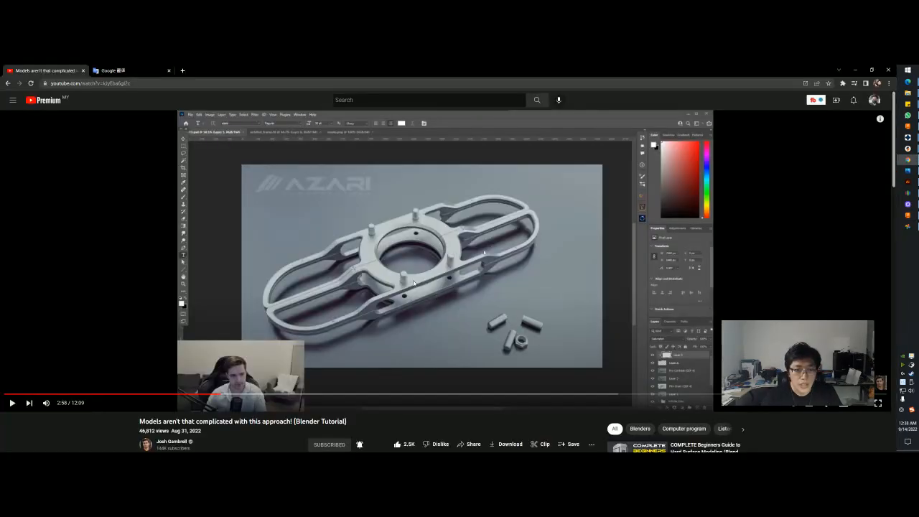
{"action": "key", "text": "alt+Tab"}
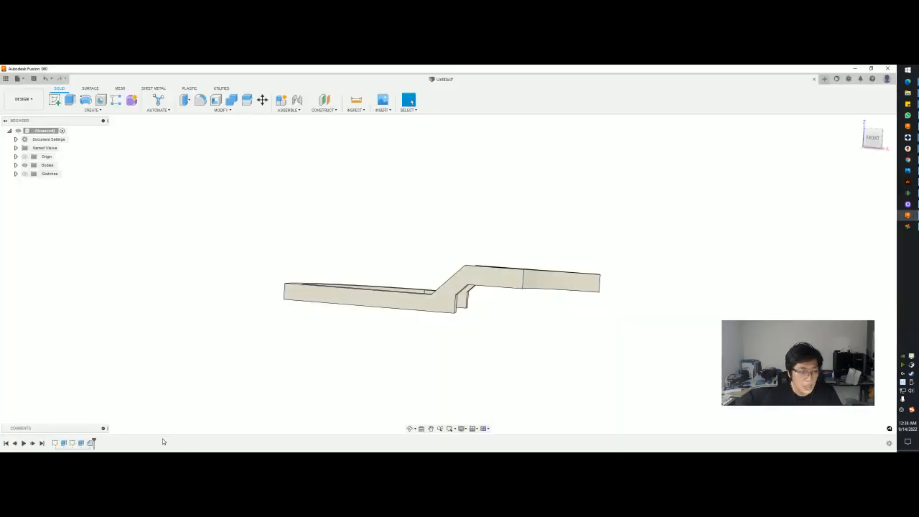
{"action": "double_click", "coordinate": [90, 443]}
{"action": "key", "text": "Escape"}
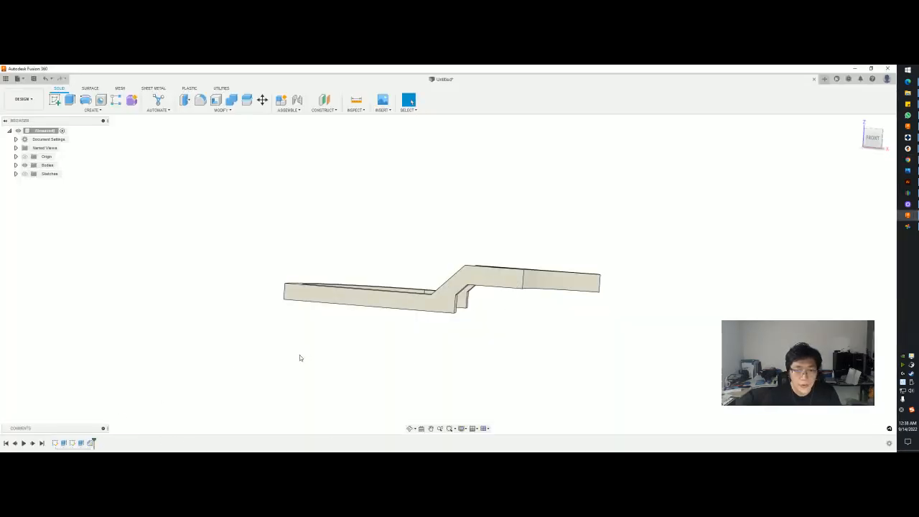
- Reopen the front sketch and stretch the base rectangle to about 7.8 mm high and 33 mm wide to thin the ring section
{"action": "double_click", "coordinate": [73, 443]}
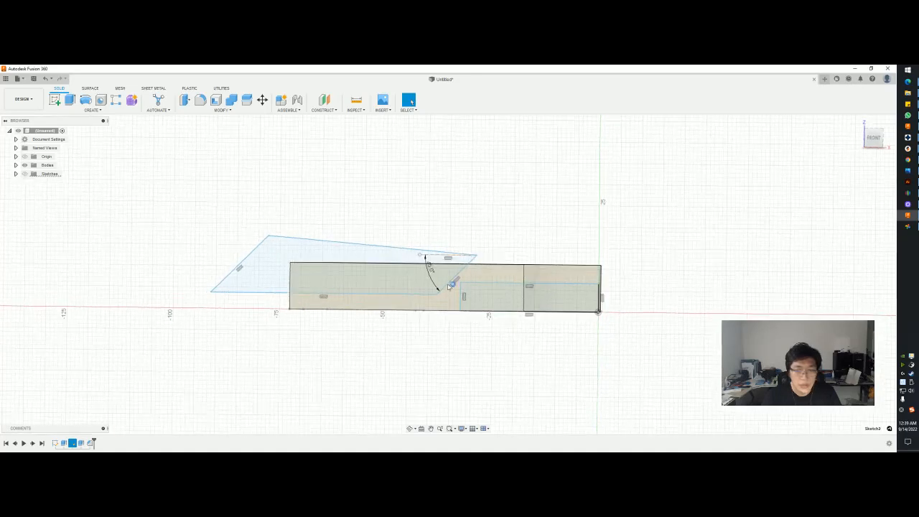
{"action": "left_click", "coordinate": [474, 278]}
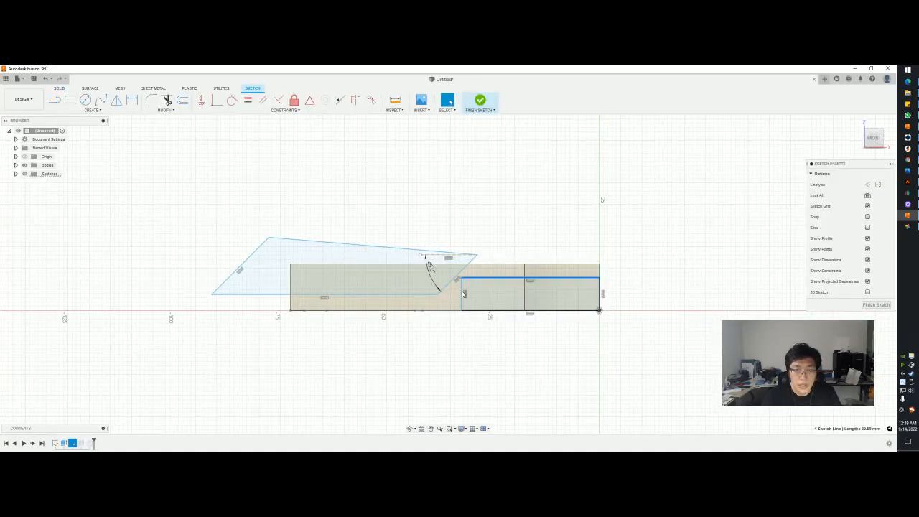
{"action": "left_click", "coordinate": [460, 294]}
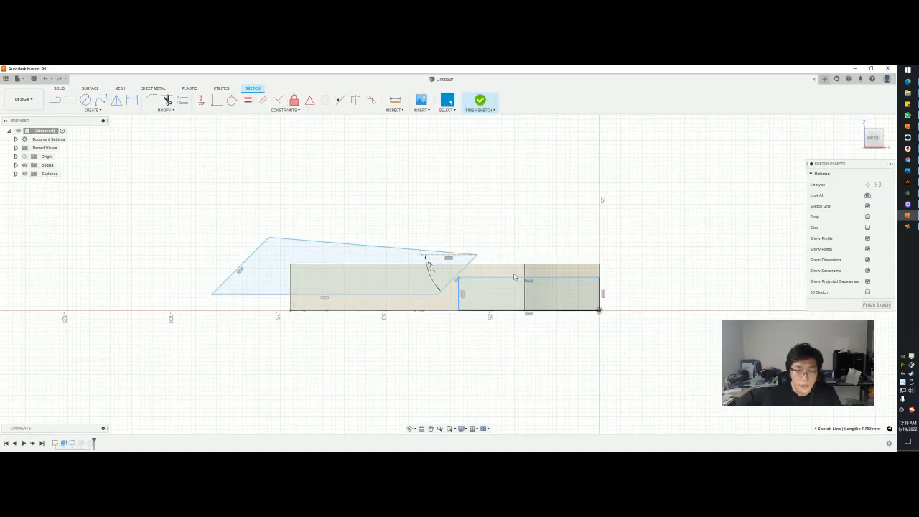
{"action": "left_click", "coordinate": [875, 305]}
- Check the ring against the reference image and delete its curved outer face that bulges beyond the arm's straight edge
{"action": "key", "text": "alt+Tab"}
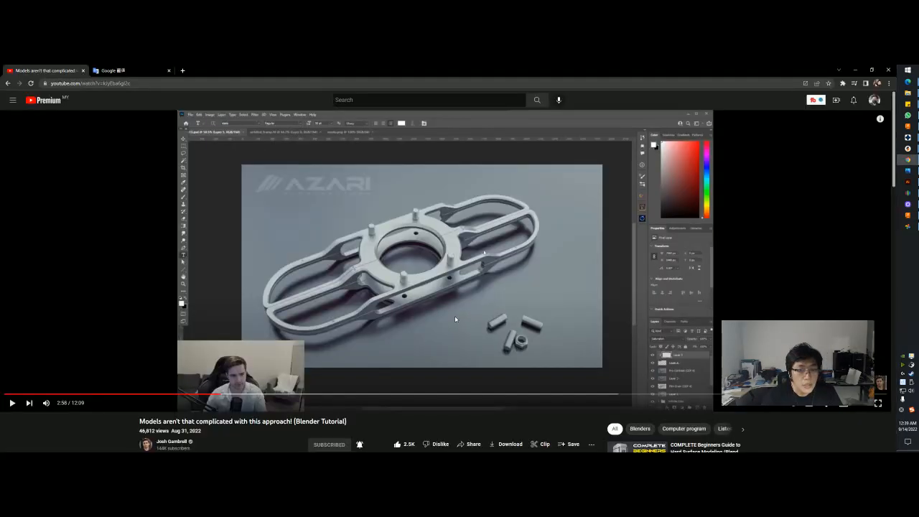
{"action": "key", "text": "alt+Tab"}
{"action": "middle_click_drag", "start_coordinate": [505, 281], "coordinate": [481, 337], "text": "shift"}
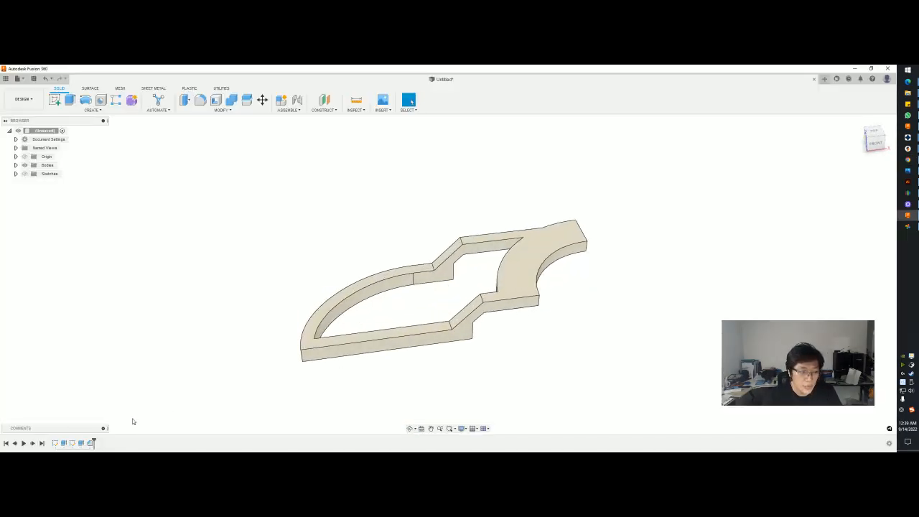
{"action": "middle_click_drag", "start_coordinate": [478, 298], "coordinate": [451, 283], "text": "shift"}
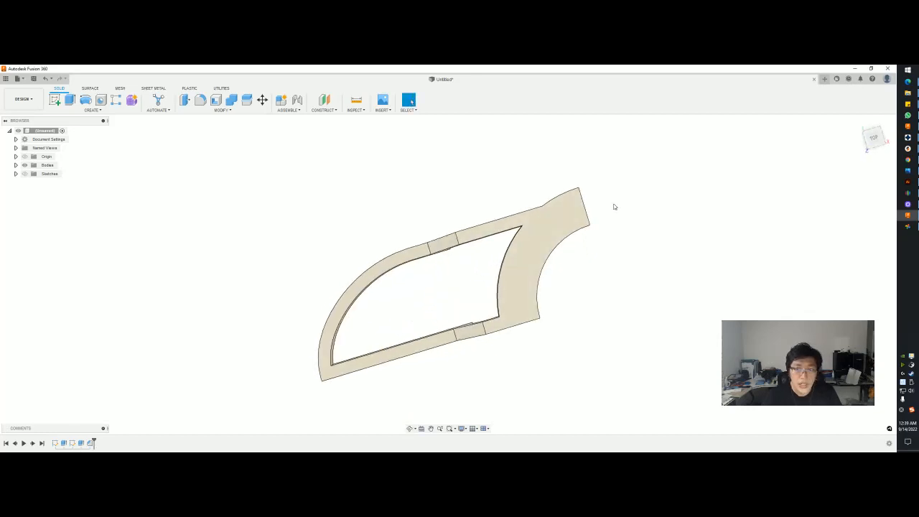
{"action": "middle_click_drag", "start_coordinate": [613, 207], "coordinate": [488, 180], "text": "shift"}
{"action": "scroll", "coordinate": [488, 183], "scroll_direction": "up", "scroll_amount": 4}
{"action": "left_click", "coordinate": [592, 228]}
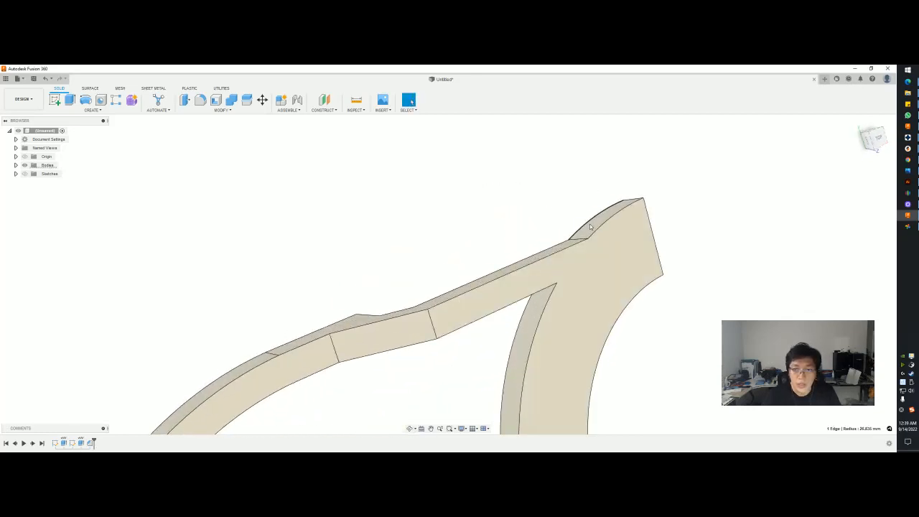
{"action": "key", "text": "Escape"}
{"action": "middle_click_drag", "start_coordinate": [595, 226], "coordinate": [567, 242], "text": "shift"}
{"action": "scroll", "coordinate": [567, 242], "scroll_direction": "down", "scroll_amount": 3}
- Compare the ring section's straightened outer edge with the reference image from several angles
{"action": "key", "text": "alt+Tab"}
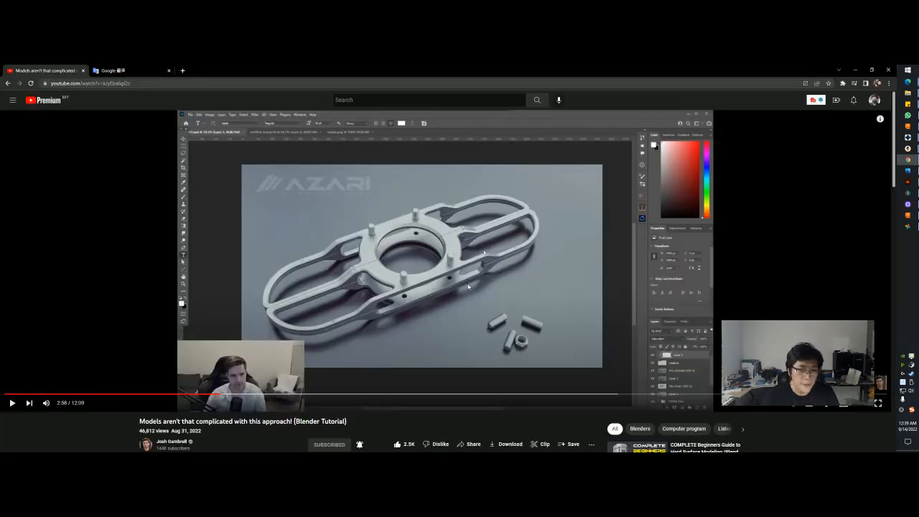
{"action": "key", "text": "alt+Tab"}
{"action": "middle_click_drag", "start_coordinate": [452, 309], "coordinate": [474, 327], "text": "shift"}
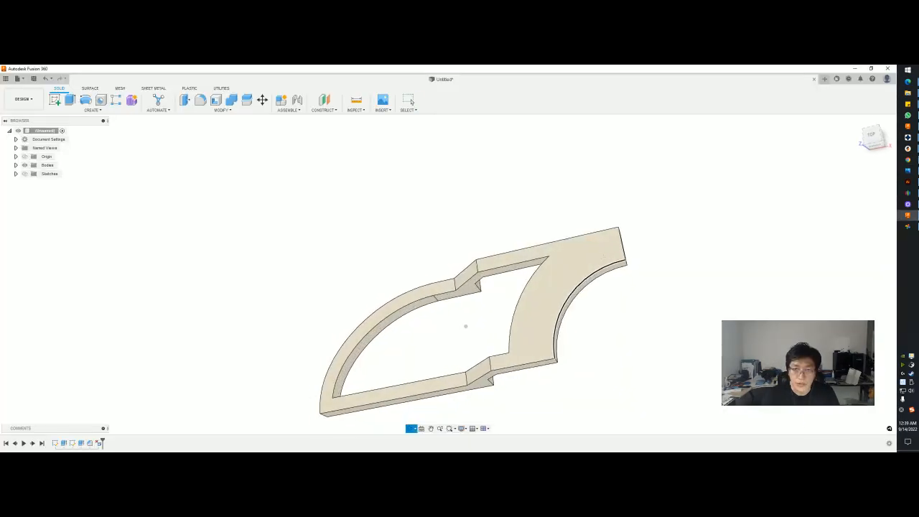
{"action": "key", "text": "alt+Tab"}
{"action": "key", "text": "alt+Tab"}
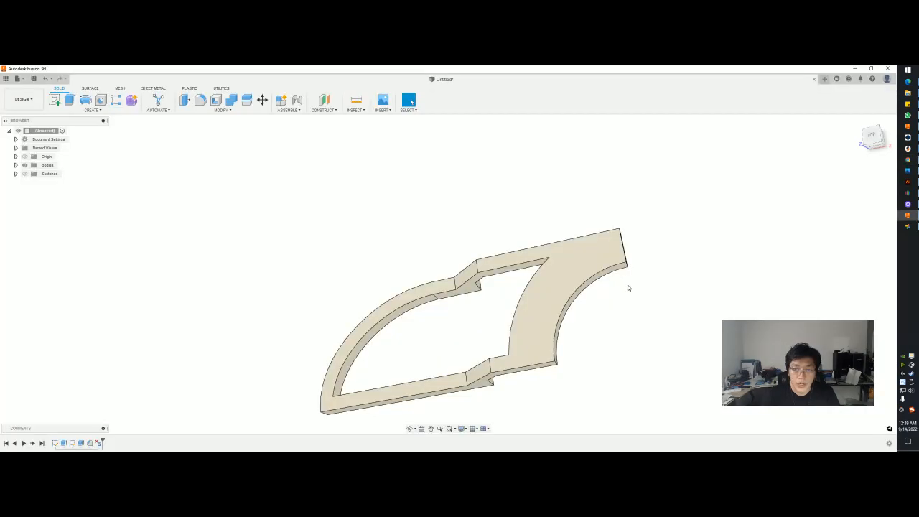
{"action": "middle_click_drag", "start_coordinate": [627, 287], "coordinate": [593, 294], "text": "shift"}
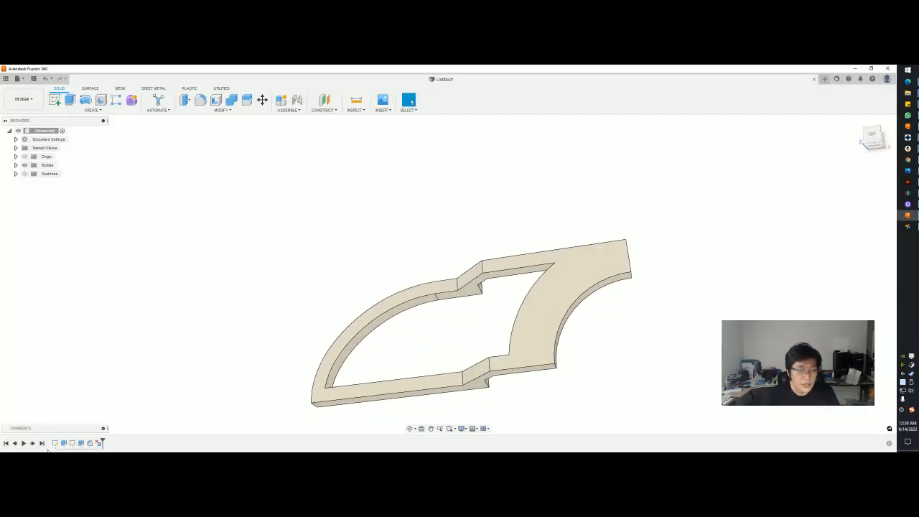
- Reopen the top sketch and draw a 45° line about 22 mm long from the origin to the middle of the ring band
{"action": "double_click", "coordinate": [54, 444]}
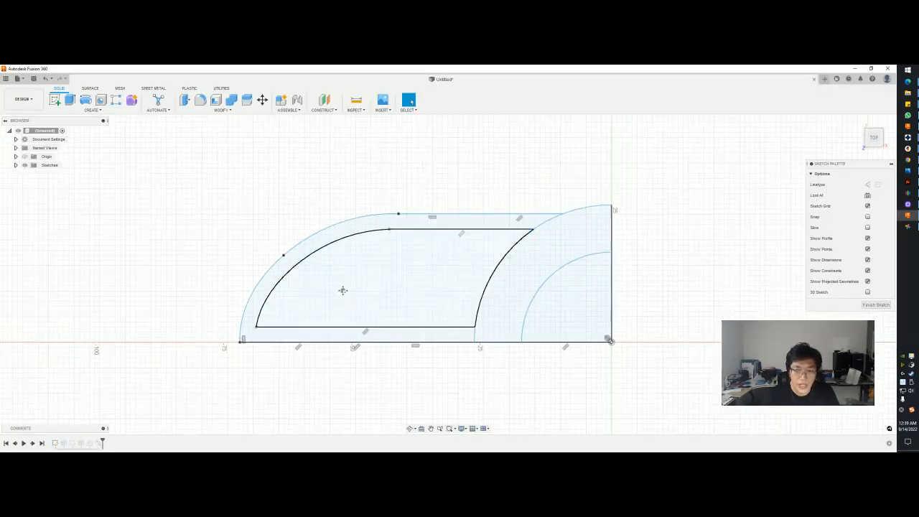
{"action": "key", "text": "c"}
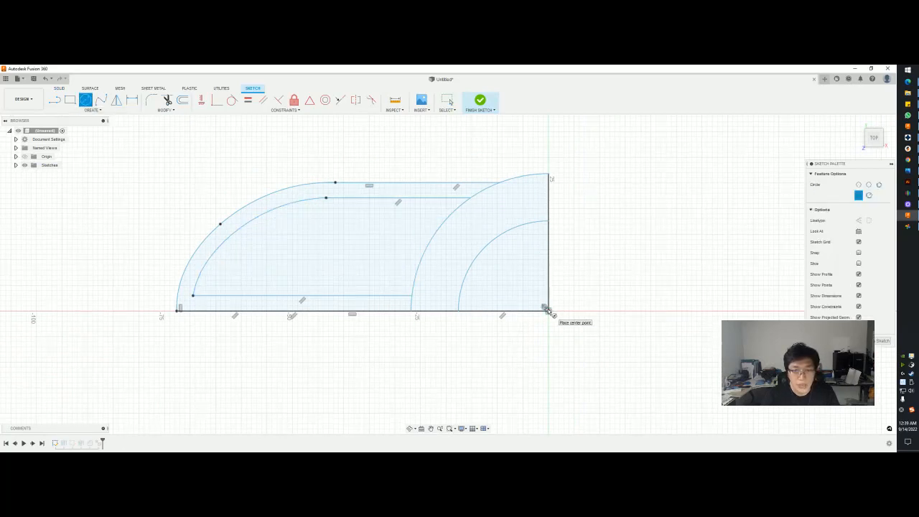
{"action": "left_click", "coordinate": [56, 101]}
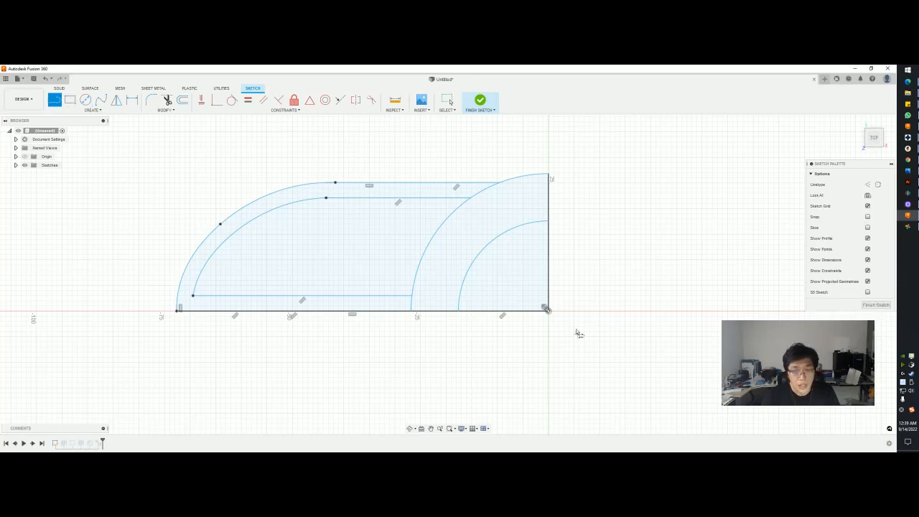
{"action": "left_click", "coordinate": [547, 309]}
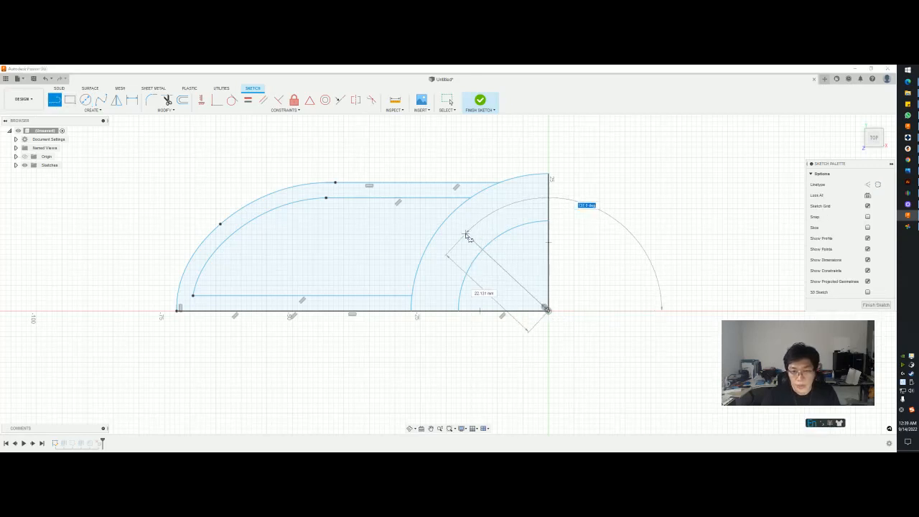
{"action": "key", "text": "Tab"}
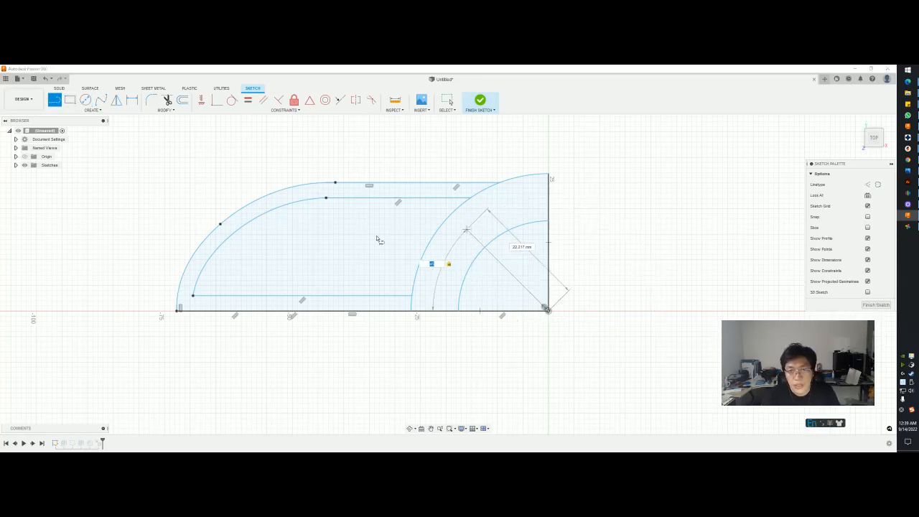
{"action": "left_click", "coordinate": [434, 276]}
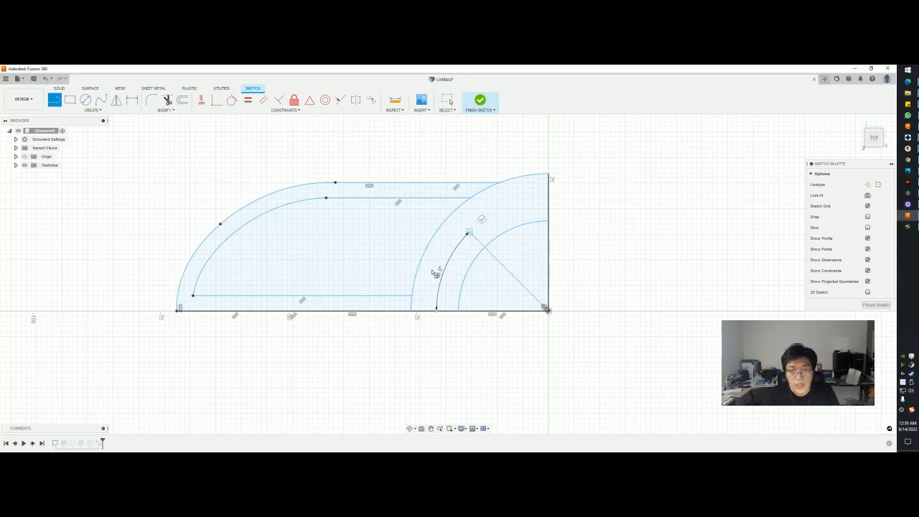
- Draw a small circle centred on the outer end of the 45° line, within the ring band
{"action": "left_click", "coordinate": [86, 100]}
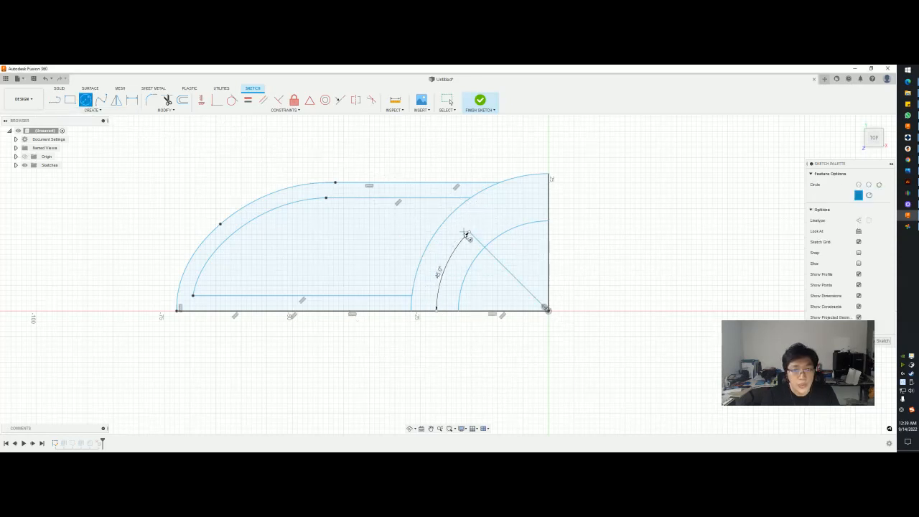
{"action": "left_click", "coordinate": [466, 234]}
{"action": "left_click", "coordinate": [478, 239]}
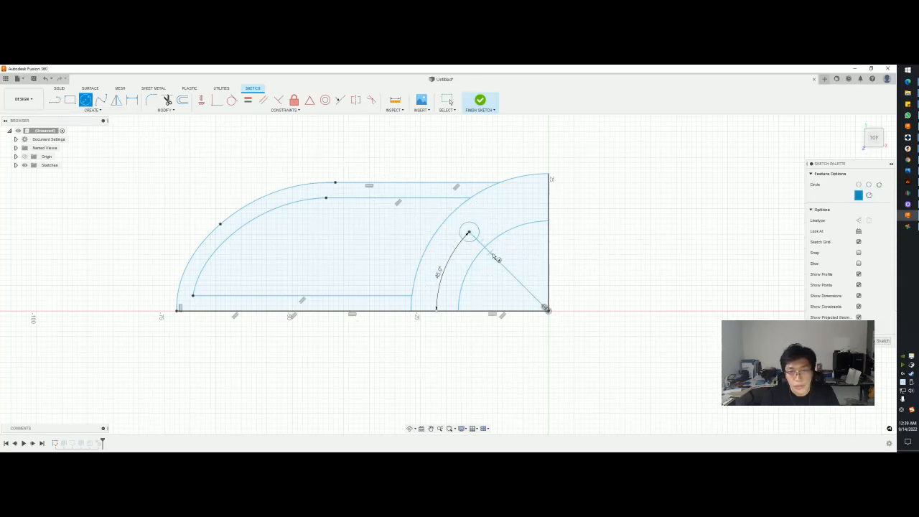
- Convert the 45° line from the origin to the small circle into a construction line
{"action": "key", "text": "Escape"}
{"action": "left_click", "coordinate": [494, 256]}
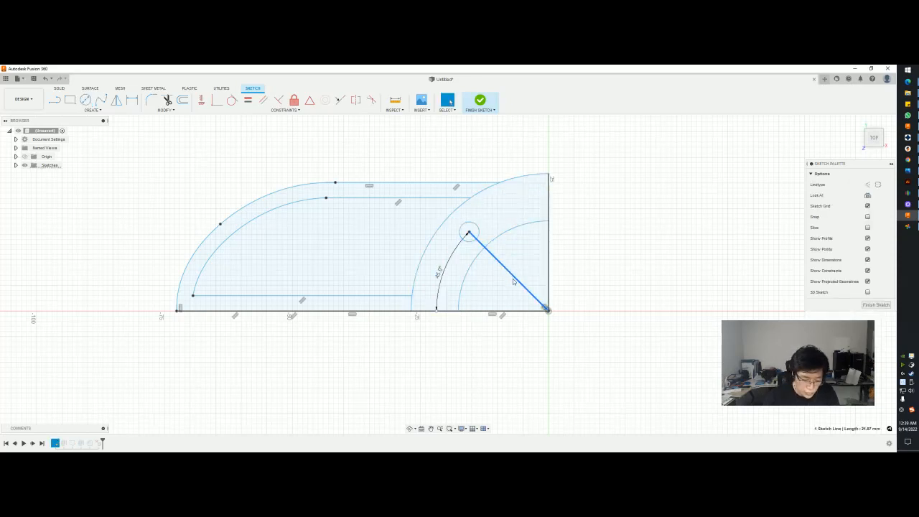
{"action": "key", "text": "x"}
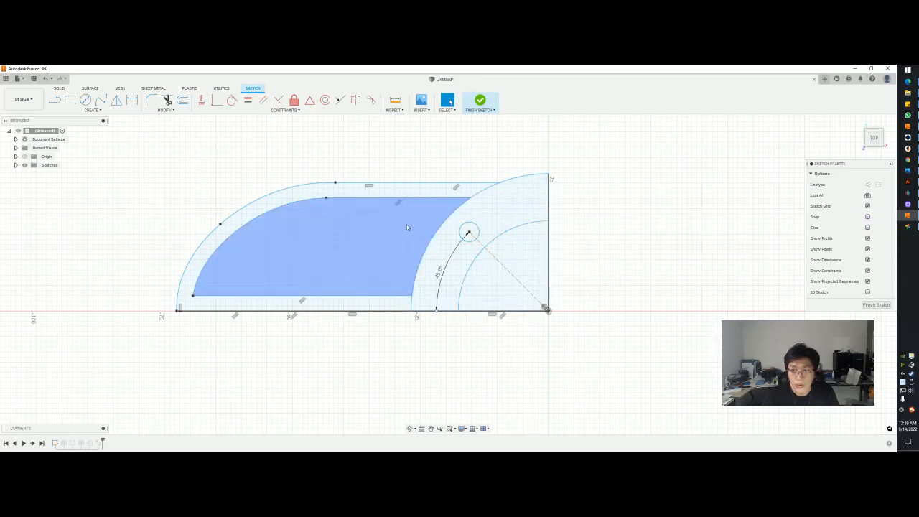
{"action": "left_click", "coordinate": [508, 272]}
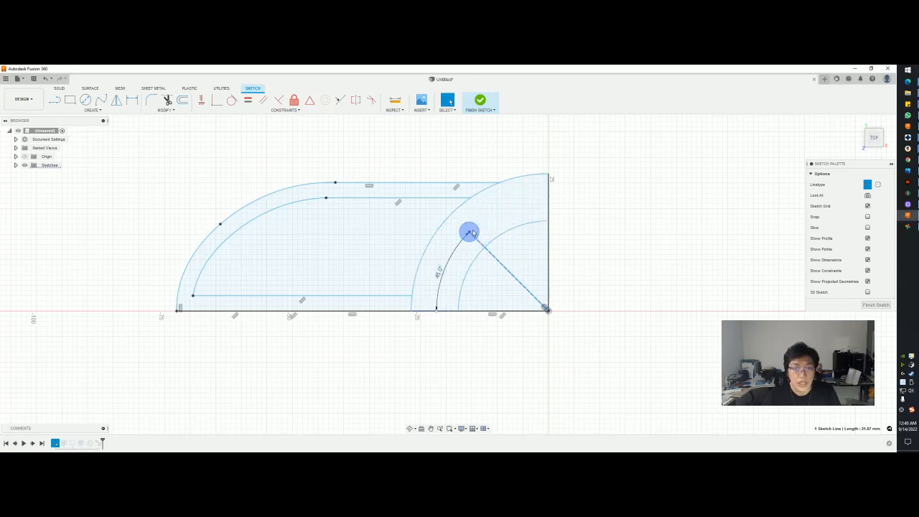
{"action": "left_click", "coordinate": [92, 110]}
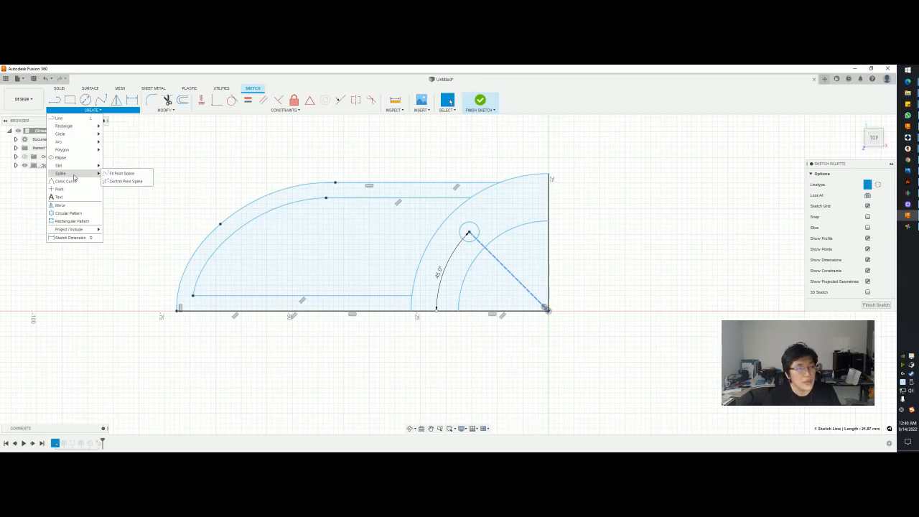
{"action": "mouse_move", "coordinate": [84, 135]}
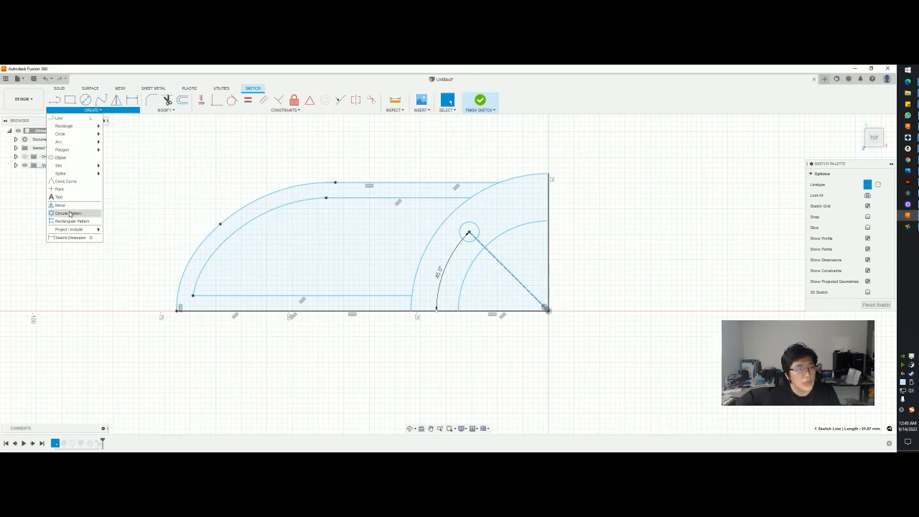
{"action": "left_click", "coordinate": [69, 213]}
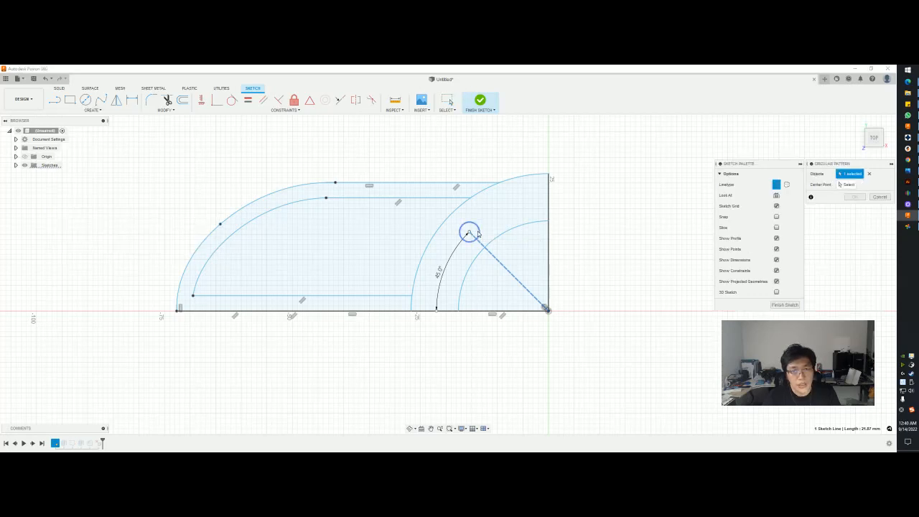
{"action": "key", "text": "Escape"}
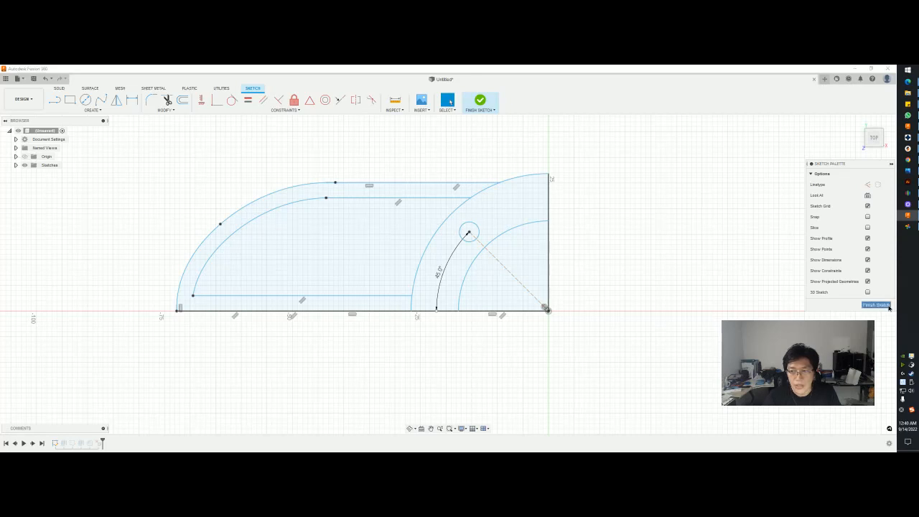
- Finish the sketch and edit the base extrusion, leaving the small circle out of its profiles to form a hole in the ring section
{"action": "left_click", "coordinate": [876, 305]}
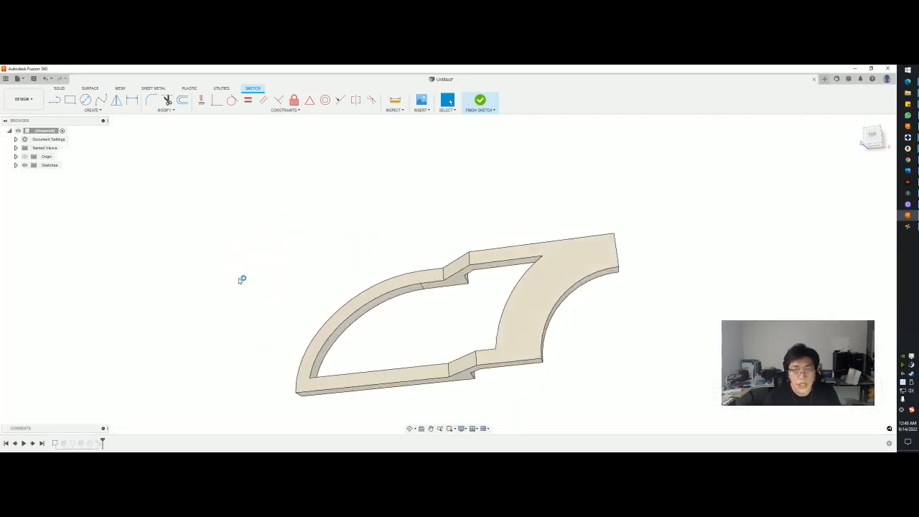
{"action": "mouse_move", "coordinate": [238, 278]}
{"action": "middle_mouse_down", "text": "shift"}
{"action": "mouse_move", "coordinate": [468, 300]}
{"action": "mouse_move", "coordinate": [457, 263]}
{"action": "middle_mouse_up", "text": "shift"}
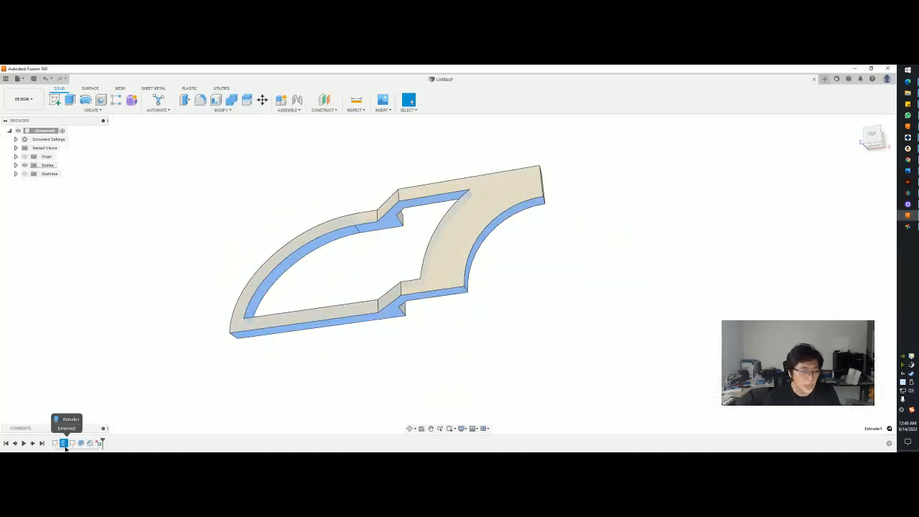
{"action": "double_click", "coordinate": [64, 443]}
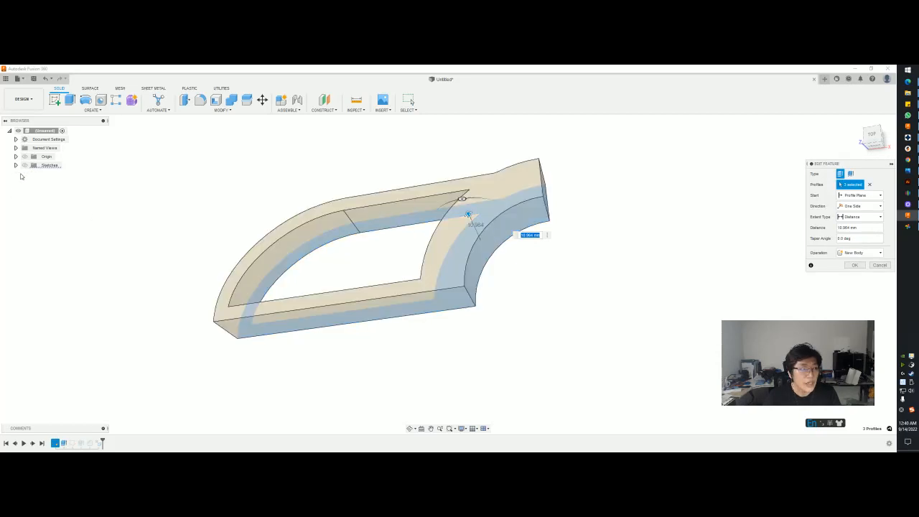
{"action": "left_click", "coordinate": [558, 254]}
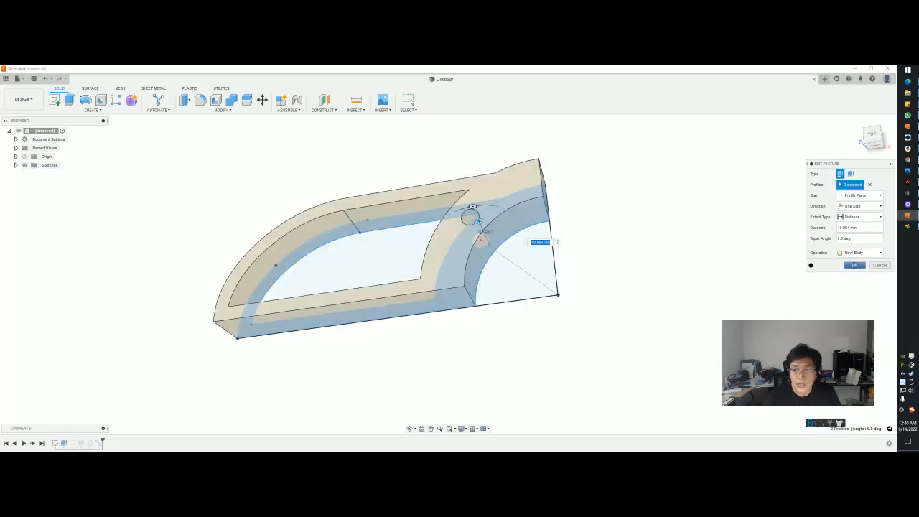
{"action": "left_click", "coordinate": [857, 265]}
- Compare the ring hole and the bends of the stepped arm with the reference image in the browser
{"action": "middle_click_drag", "start_coordinate": [632, 264], "coordinate": [599, 257], "text": "shift"}
{"action": "key", "text": "alt+Tab"}
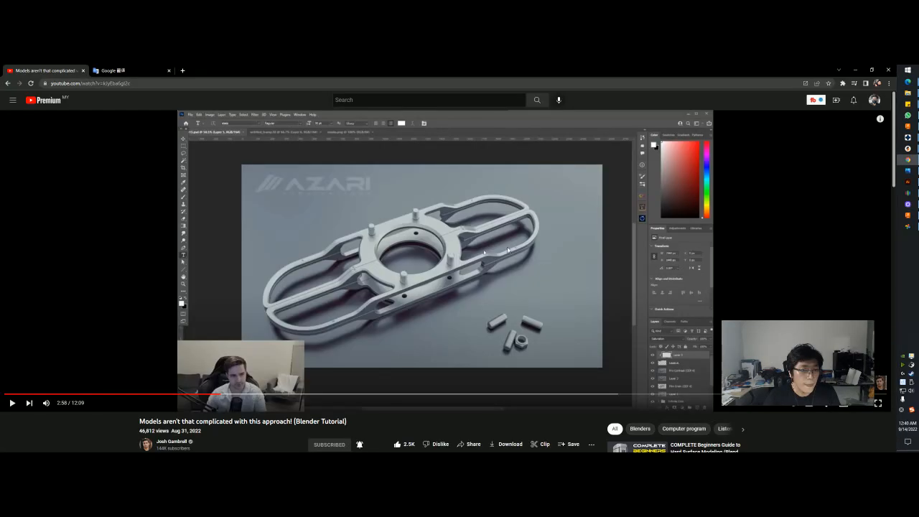
{"action": "key", "text": "alt+Tab"}
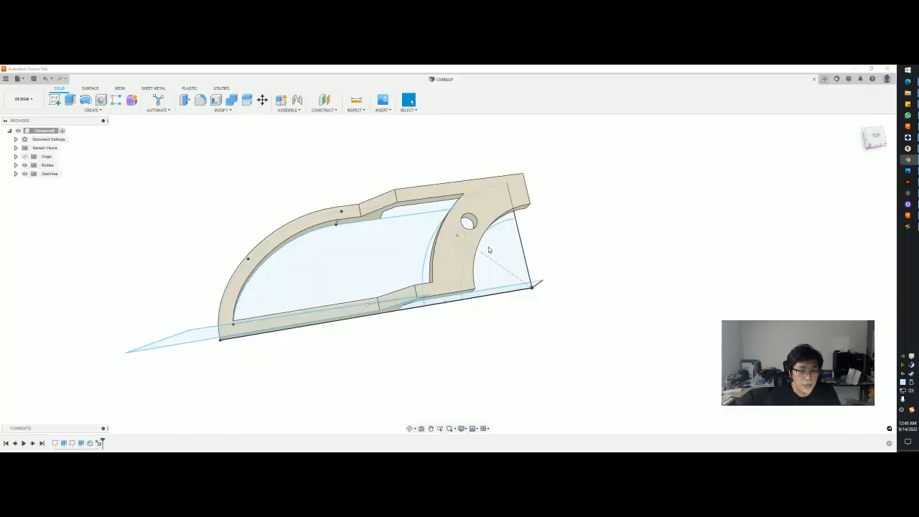
{"action": "key", "text": "alt+Tab"}
{"action": "key", "text": "alt+Tab"}
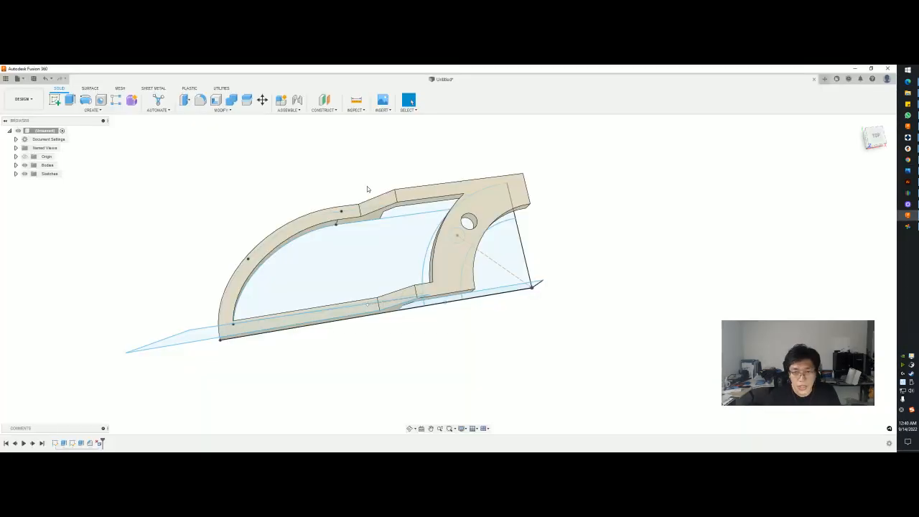
{"action": "key", "text": "alt+Tab"}
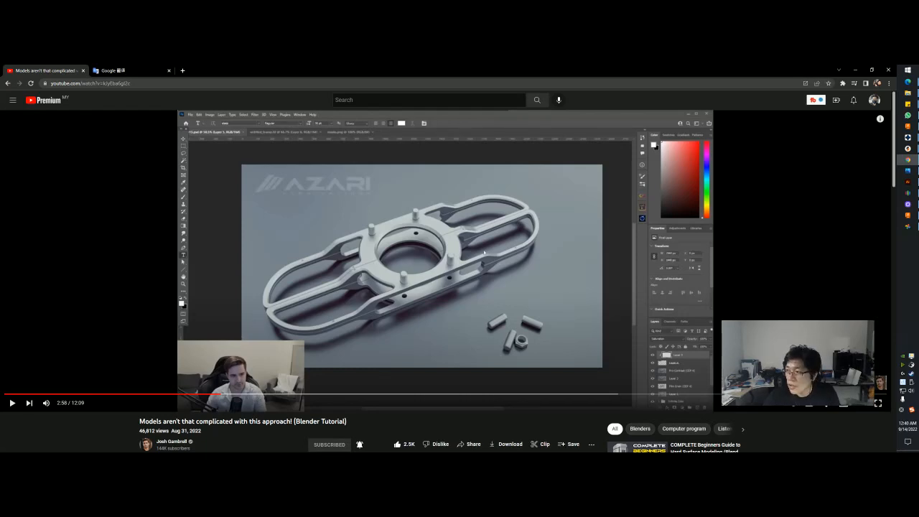
{"action": "key", "text": "alt+Tab"}
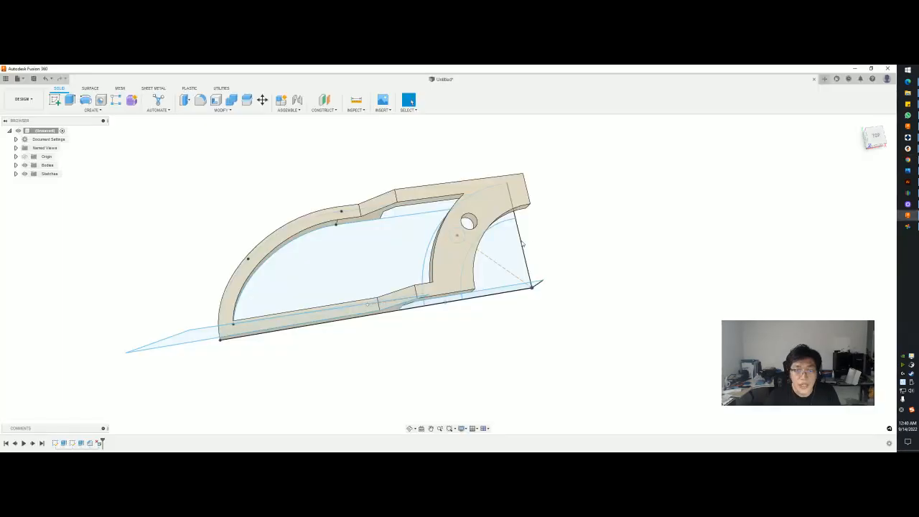
{"action": "middle_click_drag", "start_coordinate": [537, 217], "coordinate": [560, 202], "text": "shift"}
{"action": "key", "text": "alt+Tab"}
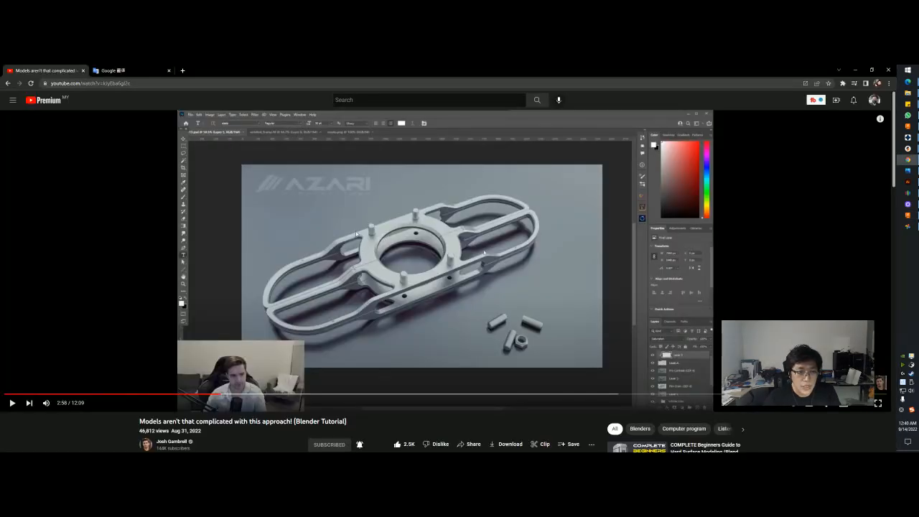
{"action": "key", "text": "alt+Tab"}
- Hide the sketches and start a fillet on the four bend edges across the upper faces of the two stepped bars
{"action": "middle_click_drag", "start_coordinate": [373, 231], "coordinate": [397, 213], "text": "shift"}
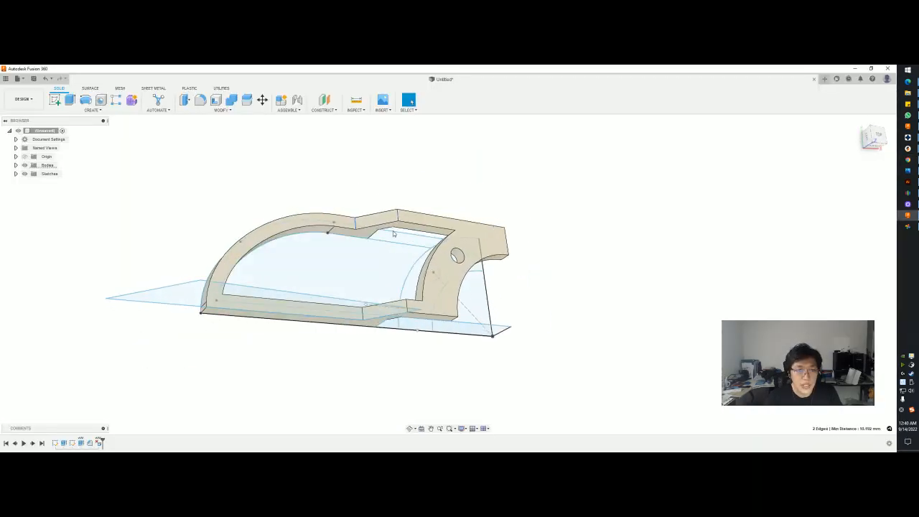
{"action": "right_click", "coordinate": [363, 307]}
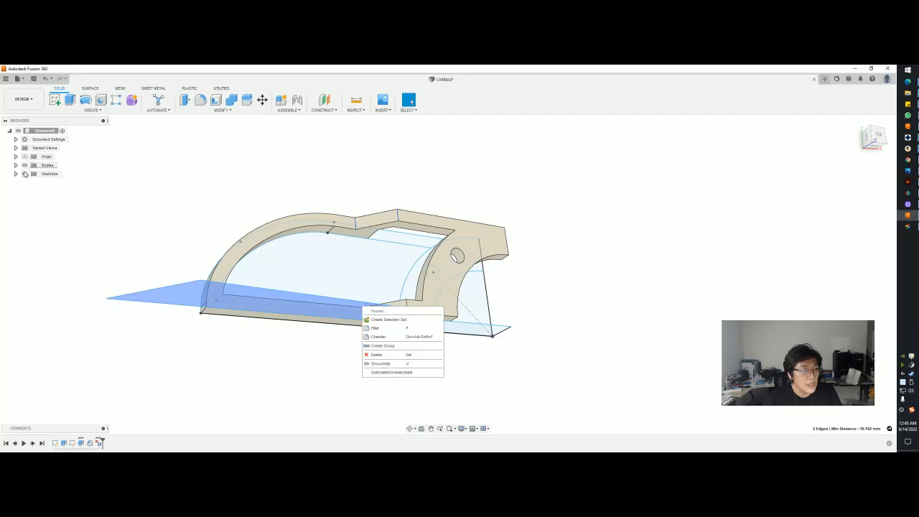
{"action": "left_click", "coordinate": [24, 174]}
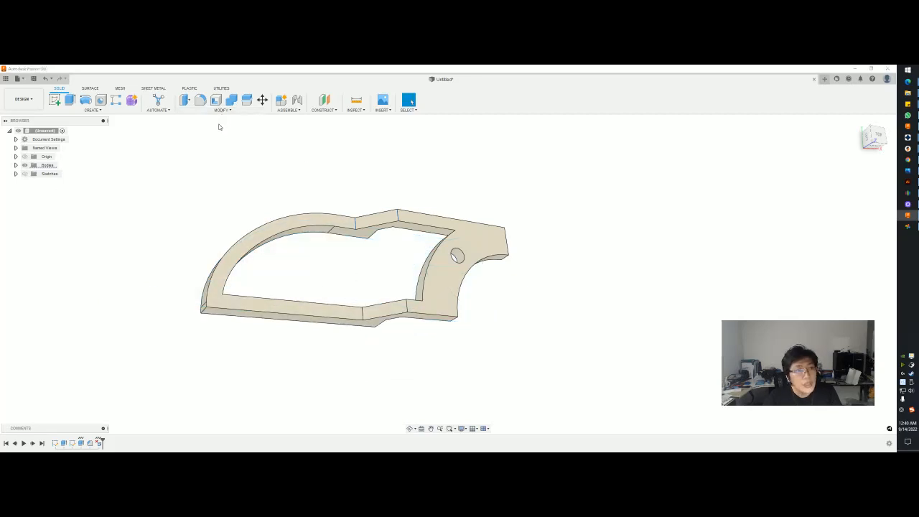
{"action": "key", "text": "f"}
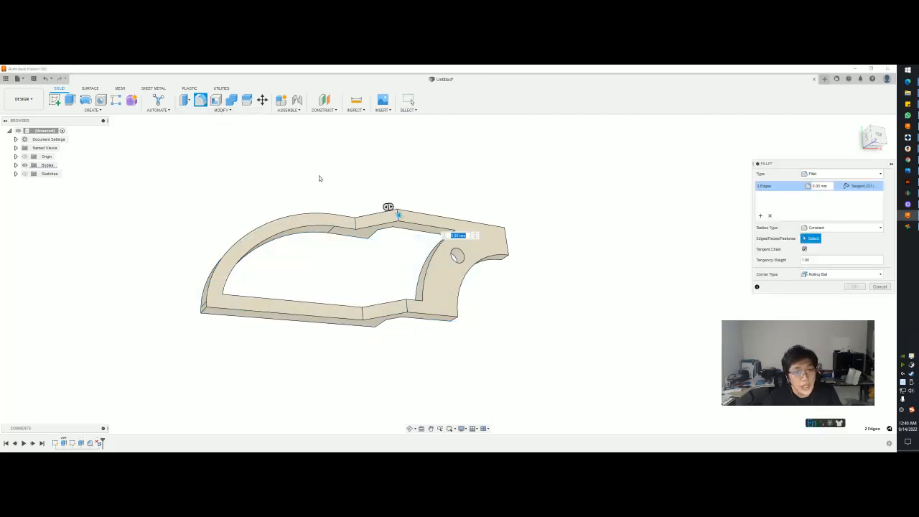
{"action": "left_click", "coordinate": [364, 313]}
{"action": "left_click", "coordinate": [407, 309]}
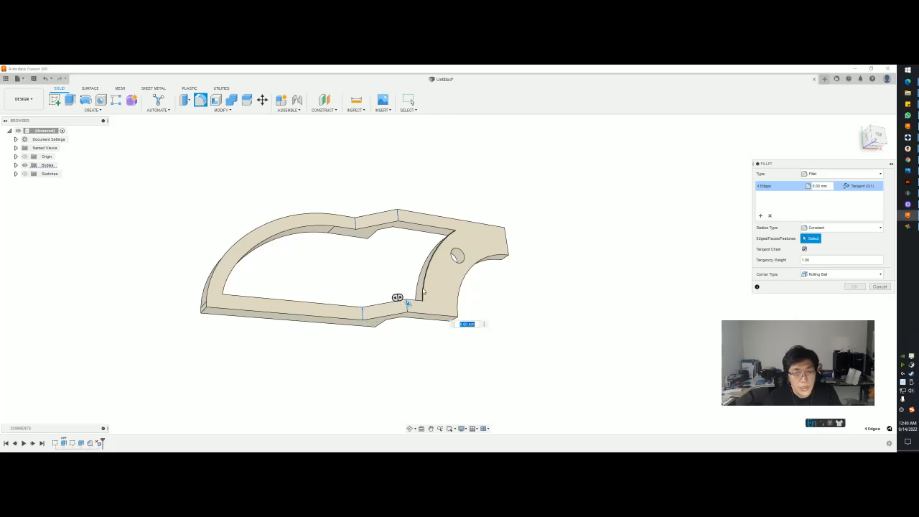
- Add the four bend edges on the underside of the stepped bars to the fillet selection
{"action": "middle_click_drag", "start_coordinate": [407, 309], "coordinate": [373, 229], "text": "shift"}
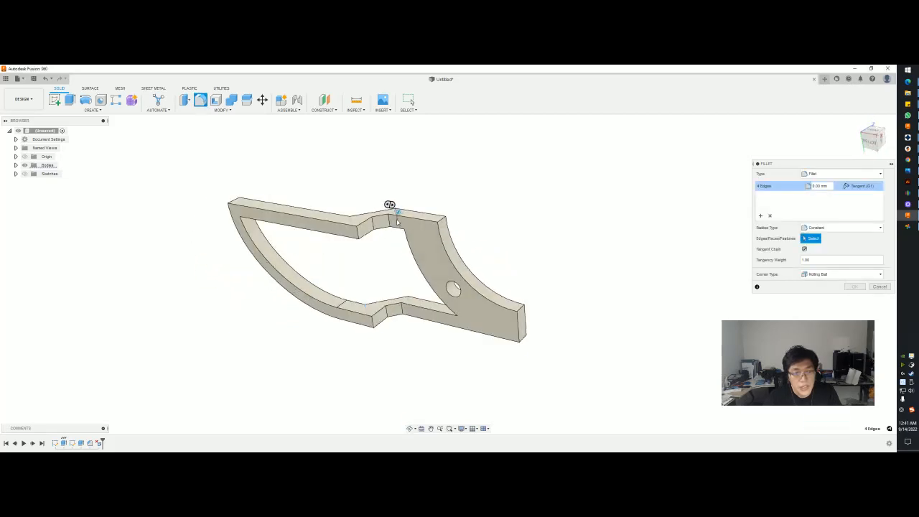
{"action": "left_click", "coordinate": [388, 224]}
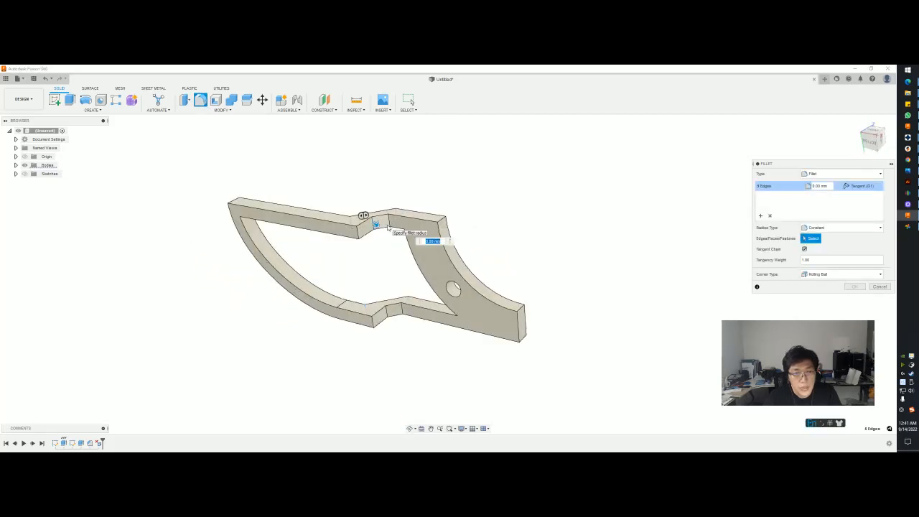
{"action": "left_click", "coordinate": [389, 226]}
{"action": "left_click", "coordinate": [401, 309]}
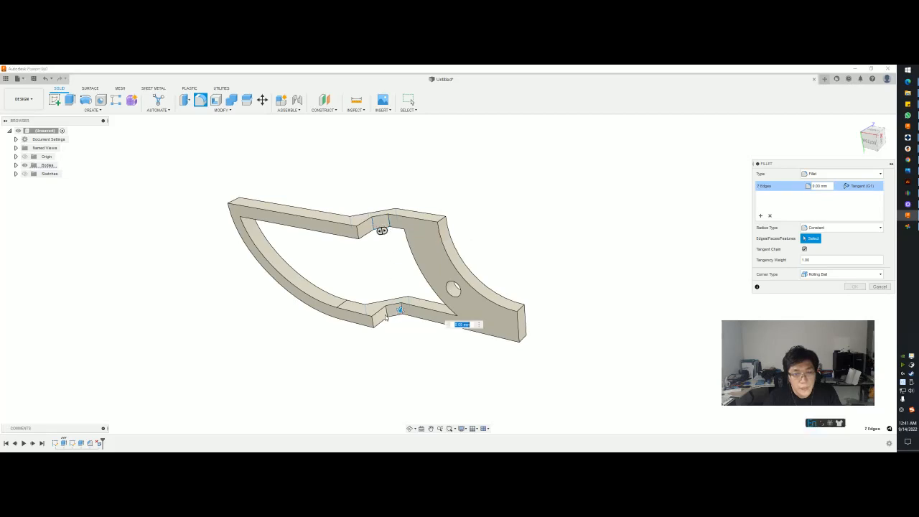
{"action": "left_click", "coordinate": [387, 314]}
- Add the inner tip corner and one inner ring corner of the opening to the fillet and set the radius to about 0.7 mm
{"action": "middle_click_drag", "start_coordinate": [387, 314], "coordinate": [365, 249], "text": "shift"}
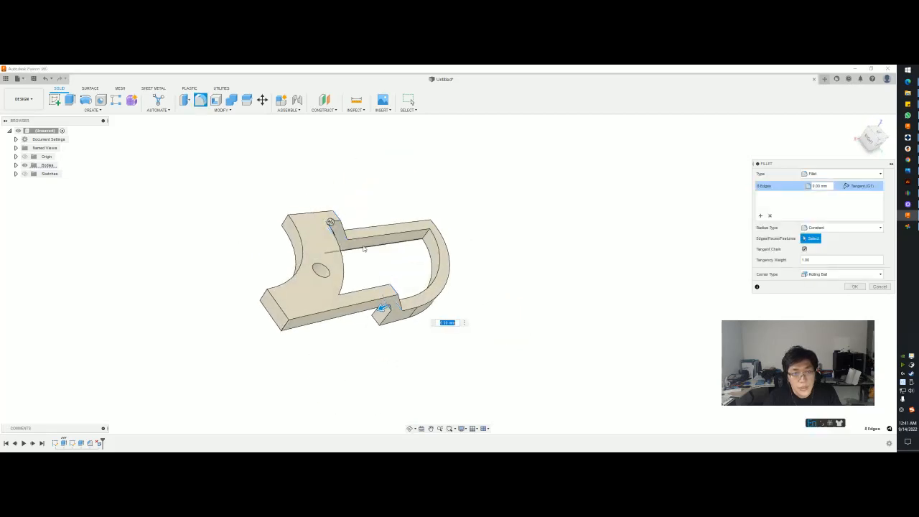
{"action": "middle_click_drag", "start_coordinate": [427, 239], "coordinate": [477, 172], "text": "shift"}
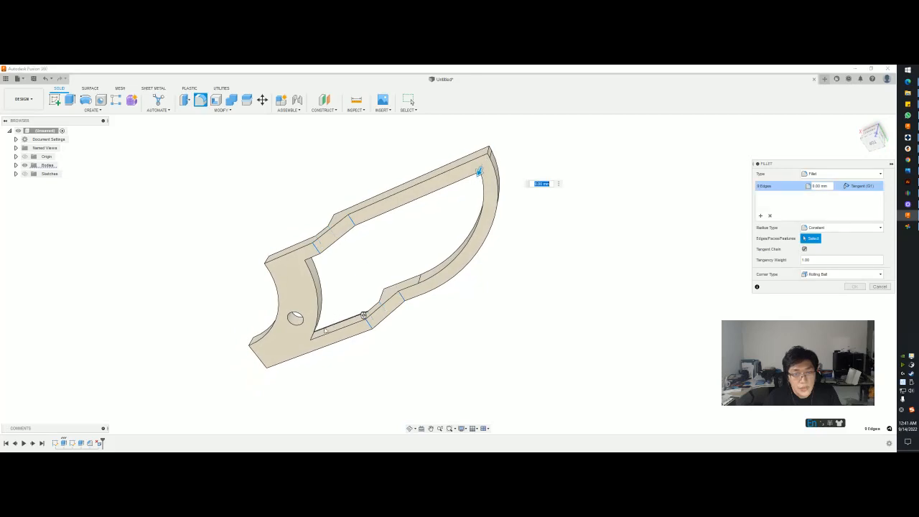
{"action": "mouse_move", "coordinate": [364, 314]}
{"action": "middle_mouse_down", "text": "shift"}
{"action": "mouse_move", "coordinate": [327, 338]}
{"action": "mouse_move", "coordinate": [348, 320]}
{"action": "middle_mouse_up", "text": "shift"}
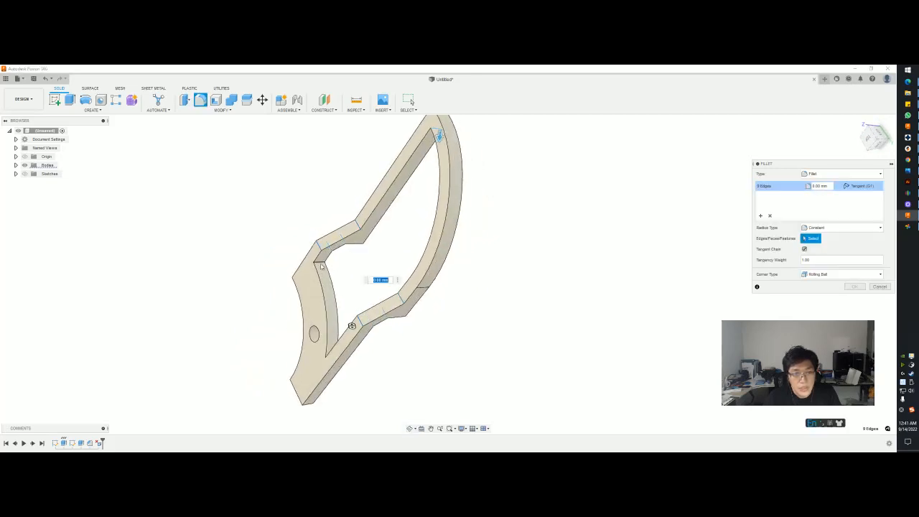
{"action": "middle_click_drag", "start_coordinate": [321, 268], "coordinate": [312, 262], "text": "shift"}
{"action": "left_click", "coordinate": [314, 266]}
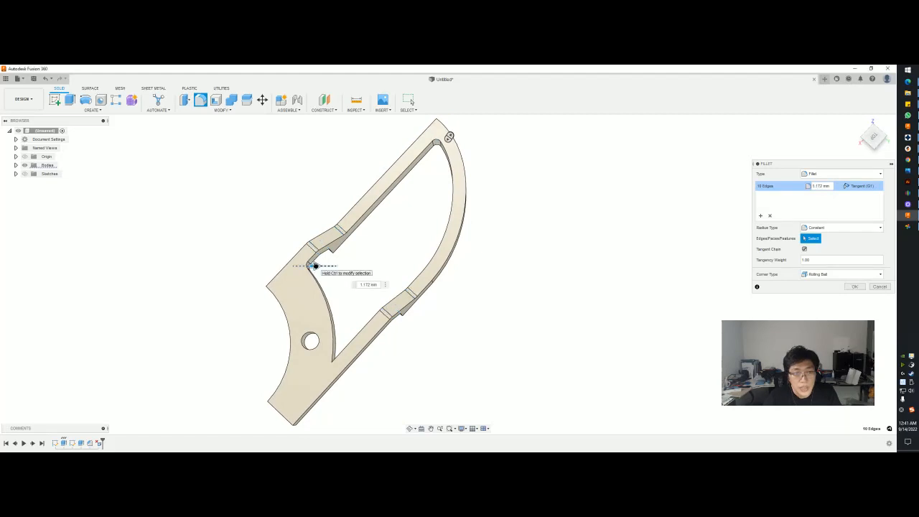
{"action": "left_click_drag", "start_coordinate": [316, 266], "coordinate": [315, 265]}
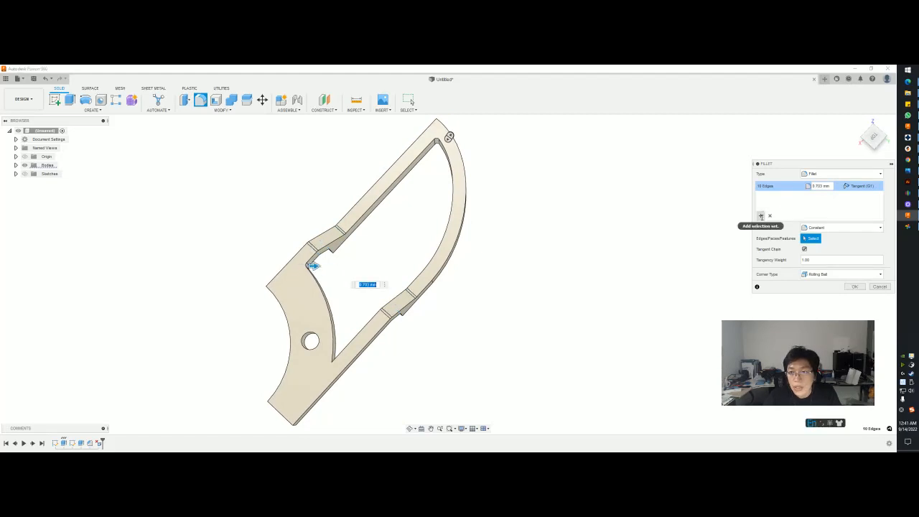
- Add a second fillet set for the opening's remaining sharp corner at the ring, about 0.7 mm in radius, and apply the fillet
{"action": "left_click_drag", "start_coordinate": [760, 215], "coordinate": [604, 206]}
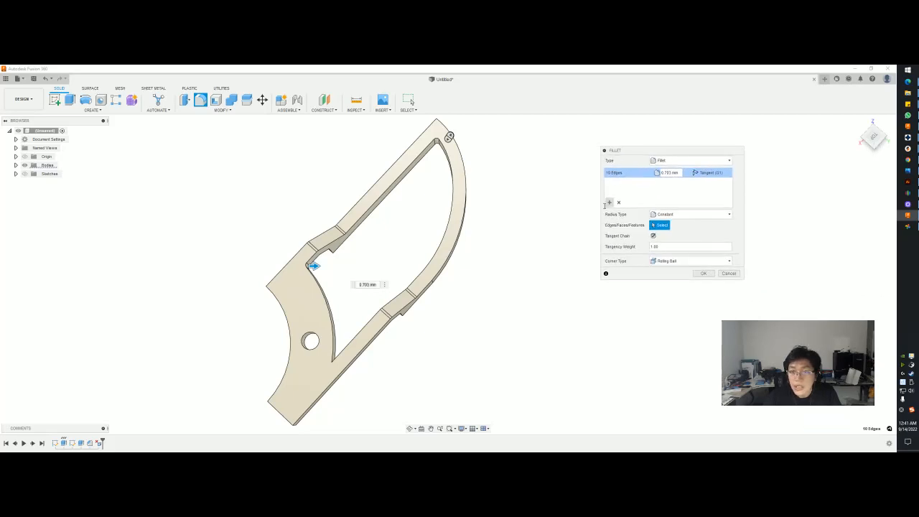
{"action": "left_click", "coordinate": [609, 203]}
{"action": "middle_click_drag", "start_coordinate": [357, 333], "coordinate": [374, 318], "text": "shift"}
{"action": "left_click", "coordinate": [344, 354]}
{"action": "left_click_drag", "start_coordinate": [343, 356], "coordinate": [343, 354]}
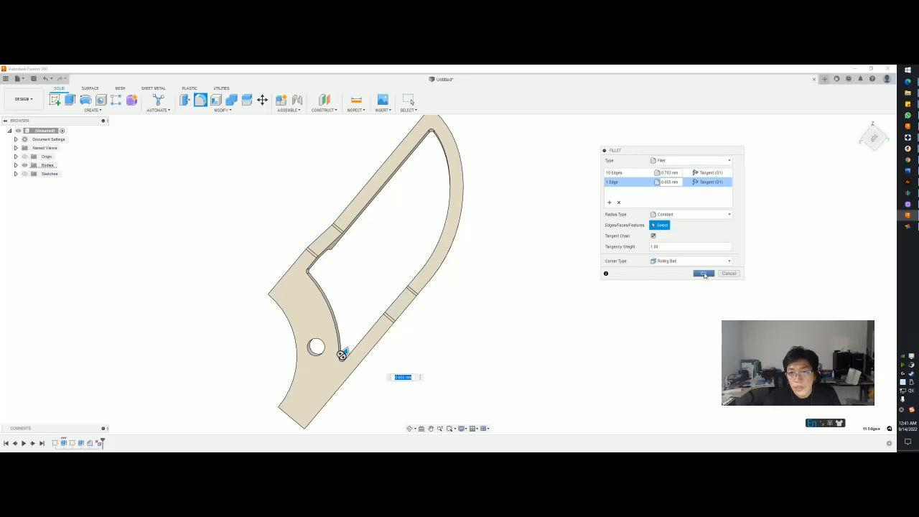
{"action": "left_click", "coordinate": [701, 273]}
- Check the reference image, then edit the fillet to include the outer corner edge at the arm's tip and adjust that set's radius
{"action": "middle_click_drag", "start_coordinate": [554, 302], "coordinate": [643, 361], "text": "shift"}
{"action": "key", "text": "alt+Tab"}
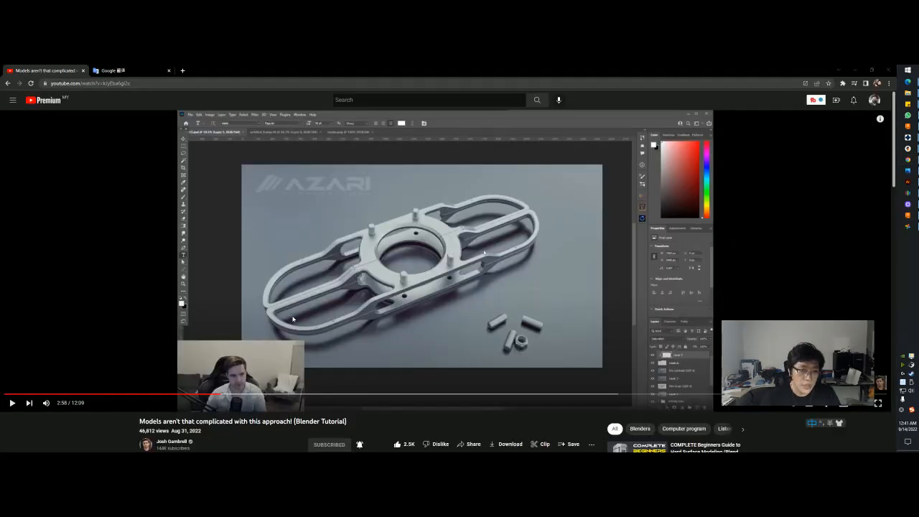
{"action": "key", "text": "alt+Tab"}
{"action": "double_click", "coordinate": [107, 442]}
{"action": "middle_click_drag", "start_coordinate": [166, 393], "coordinate": [208, 316], "text": "shift"}
{"action": "left_click", "coordinate": [212, 300]}
{"action": "left_click", "coordinate": [212, 302]}
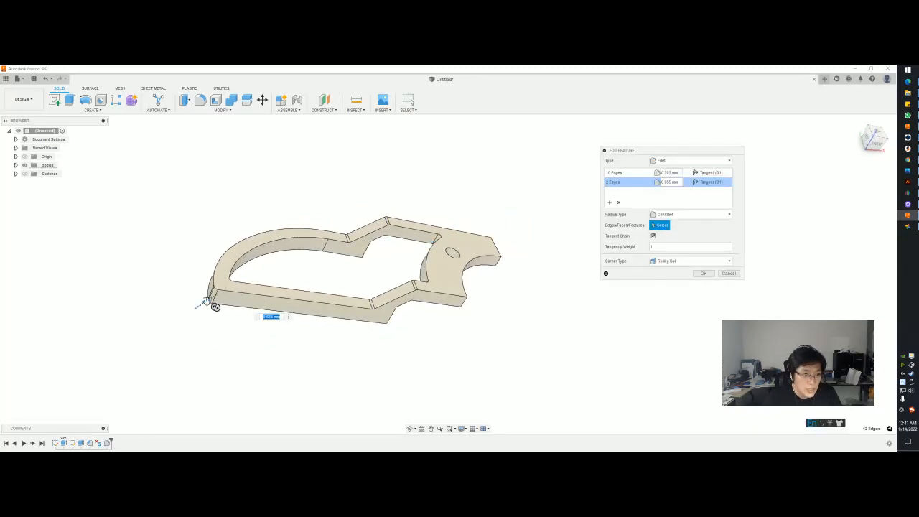
{"action": "left_click_drag", "start_coordinate": [207, 301], "coordinate": [209, 300]}
{"action": "left_click", "coordinate": [702, 272]}
{"action": "middle_click_drag", "start_coordinate": [629, 283], "coordinate": [526, 301], "text": "shift"}
{"action": "key", "text": "alt+Tab"}
{"action": "key", "text": "alt+Tab"}
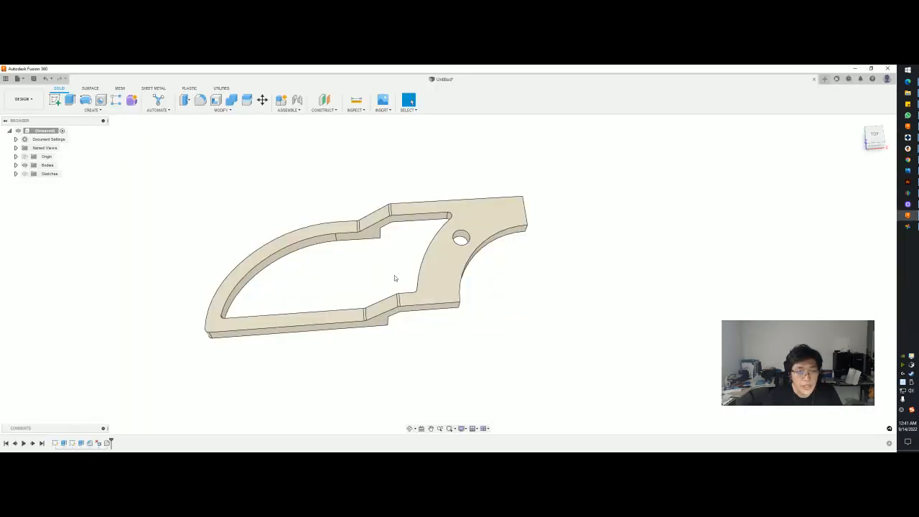
- Check the reference image and chamfer the upper edge loop of the arm's opening with an equal distance of 0.5 mm
{"action": "middle_click_drag", "start_coordinate": [394, 274], "coordinate": [369, 263], "text": "shift"}
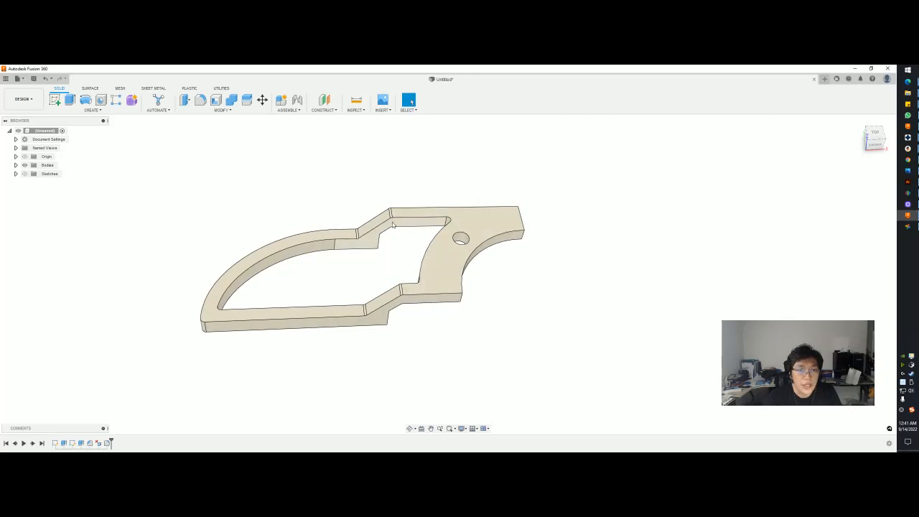
{"action": "left_click", "coordinate": [219, 110]}
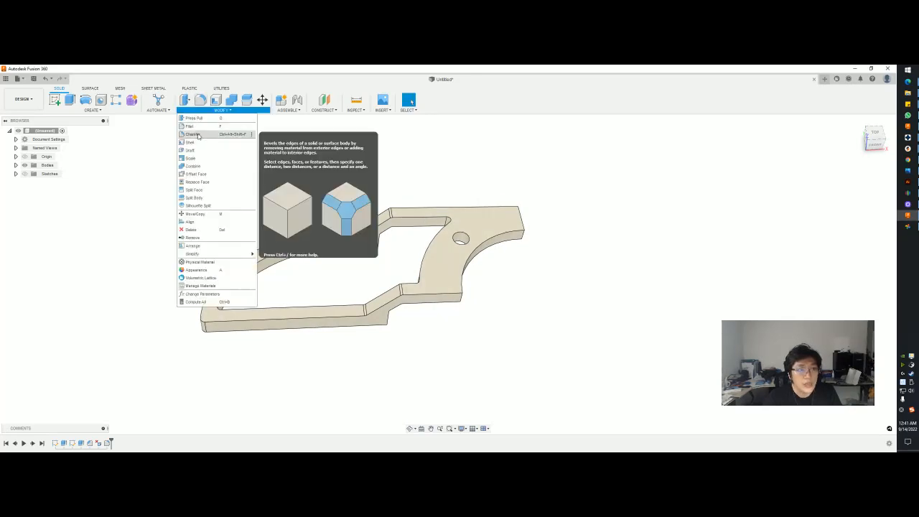
{"action": "left_click", "coordinate": [205, 135]}
{"action": "left_click", "coordinate": [434, 218]}
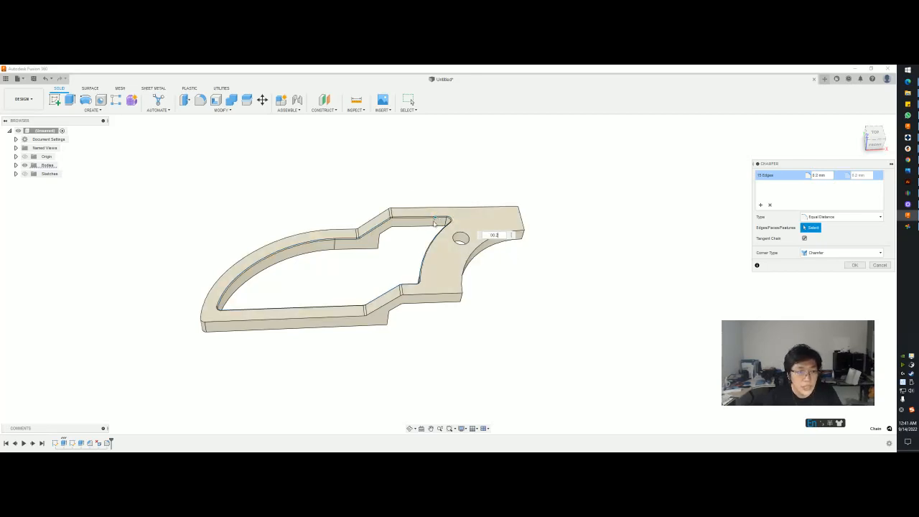
{"action": "key", "text": "alt+Tab"}
{"action": "key", "text": "alt+Tab"}
{"action": "key", "text": "alt+Tab"}
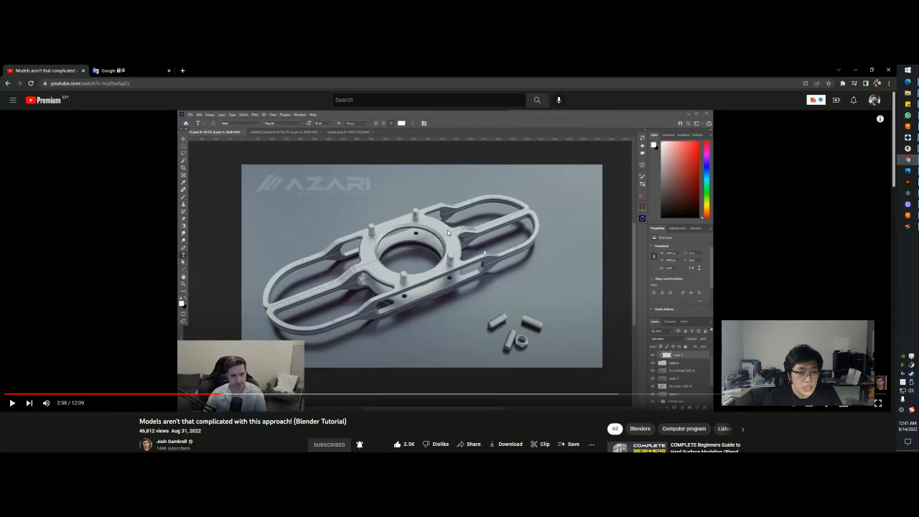
{"action": "key", "text": "alt+Tab"}
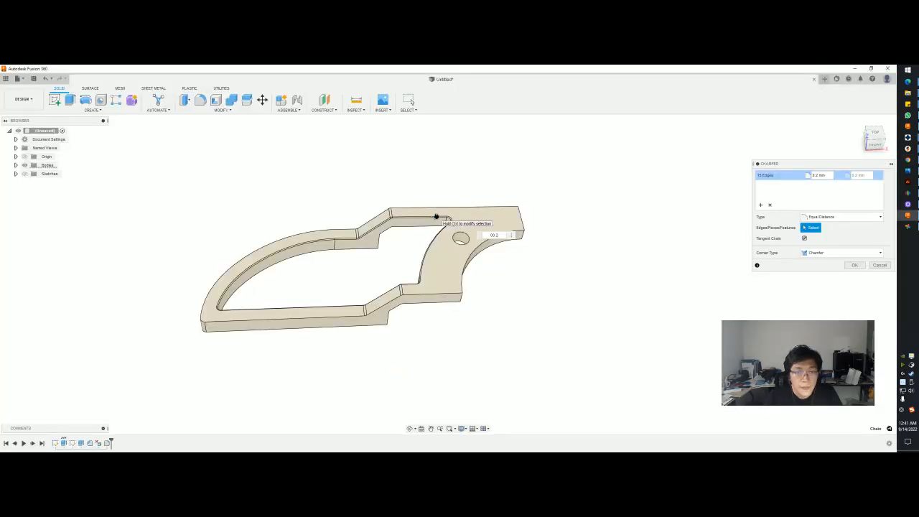
{"action": "left_click_drag", "start_coordinate": [436, 216], "coordinate": [436, 214]}
{"action": "middle_click_drag", "start_coordinate": [436, 214], "coordinate": [367, 309], "text": "shift"}
{"action": "key", "text": "Return"}
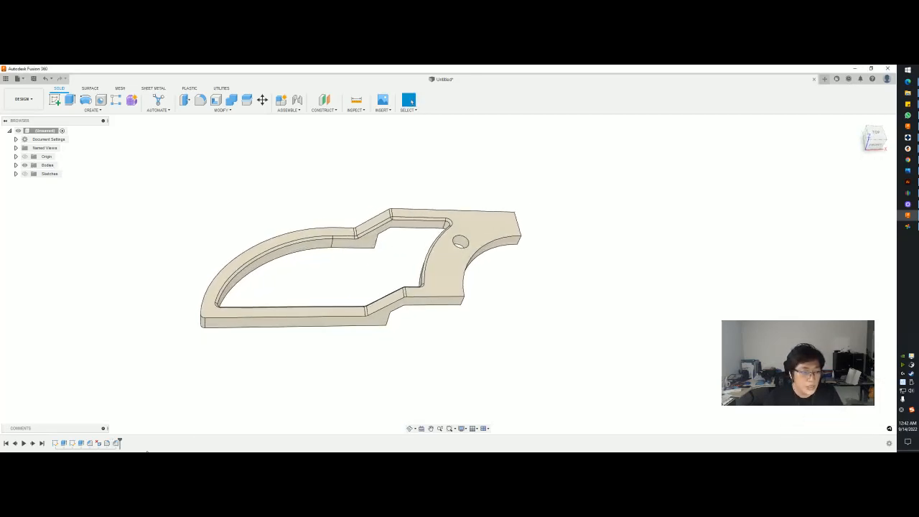
{"action": "double_click", "coordinate": [117, 443]}
{"action": "middle_click_drag", "start_coordinate": [225, 343], "coordinate": [402, 288]}
{"action": "middle_click_drag", "start_coordinate": [350, 191], "coordinate": [334, 214]}
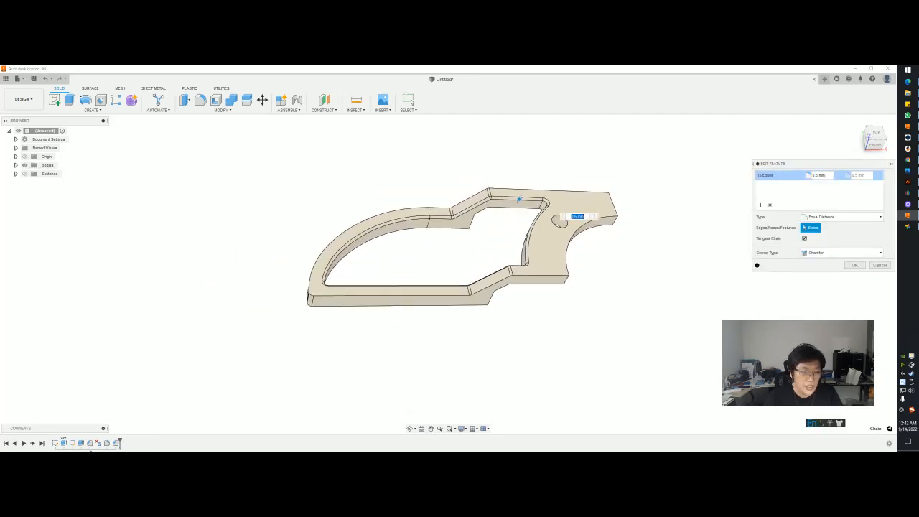
{"action": "middle_click_drag", "start_coordinate": [533, 234], "coordinate": [506, 209], "text": "shift"}
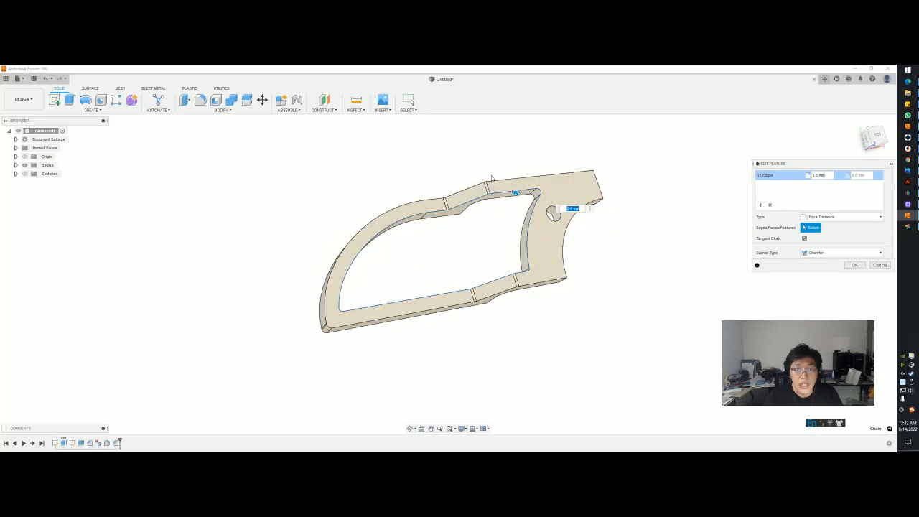
{"action": "left_click", "coordinate": [491, 183]}
{"action": "left_click", "coordinate": [394, 209]}
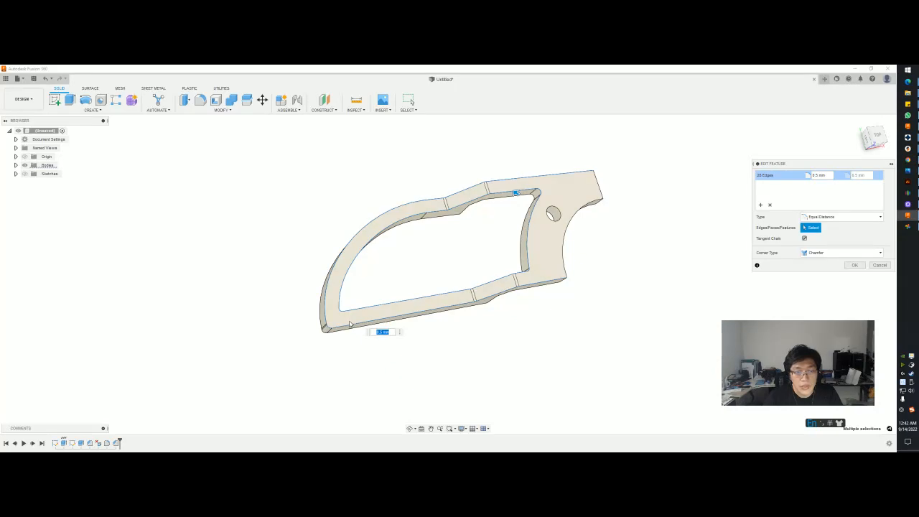
{"action": "left_click", "coordinate": [350, 325]}
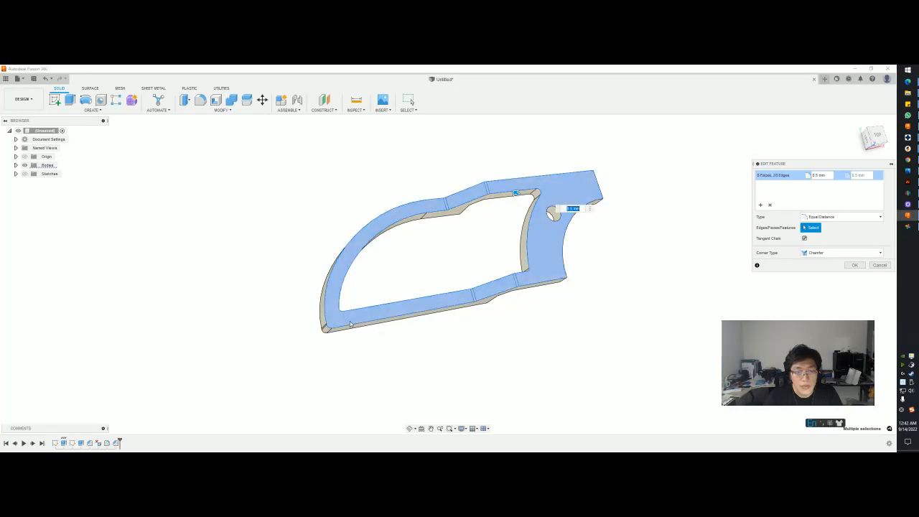
{"action": "left_click", "coordinate": [879, 265]}
{"action": "middle_click_drag", "start_coordinate": [544, 226], "coordinate": [542, 273], "text": "shift"}
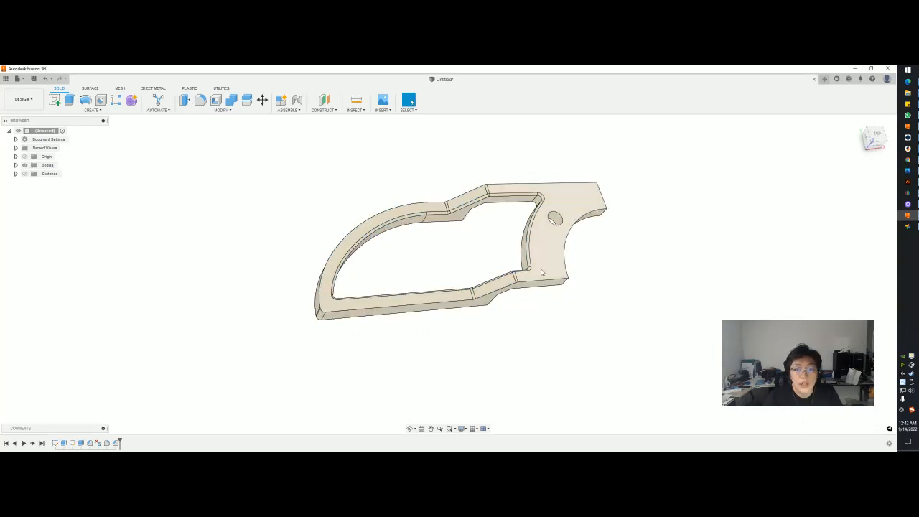
- Compare with the reference image and edit the chamfer to also include the upper edge of the ring's concave arc
{"action": "double_click", "coordinate": [115, 442]}
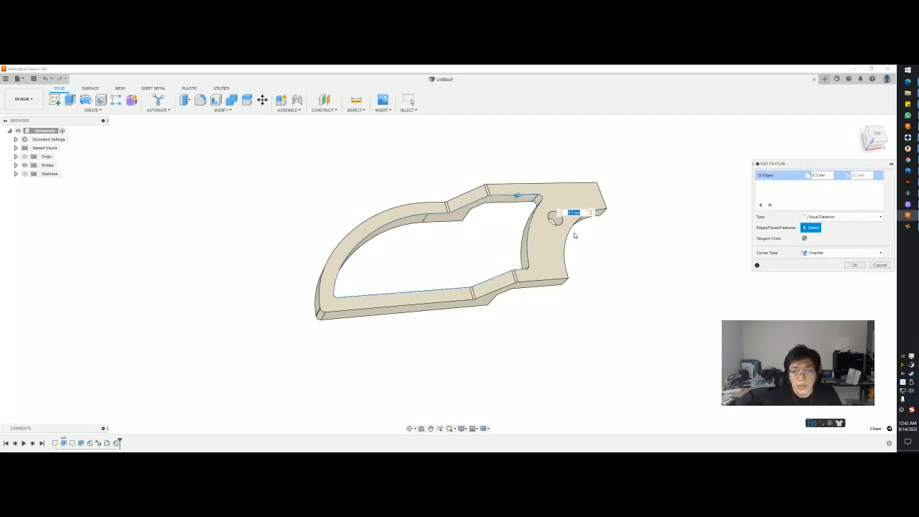
{"action": "key", "text": "alt+Tab"}
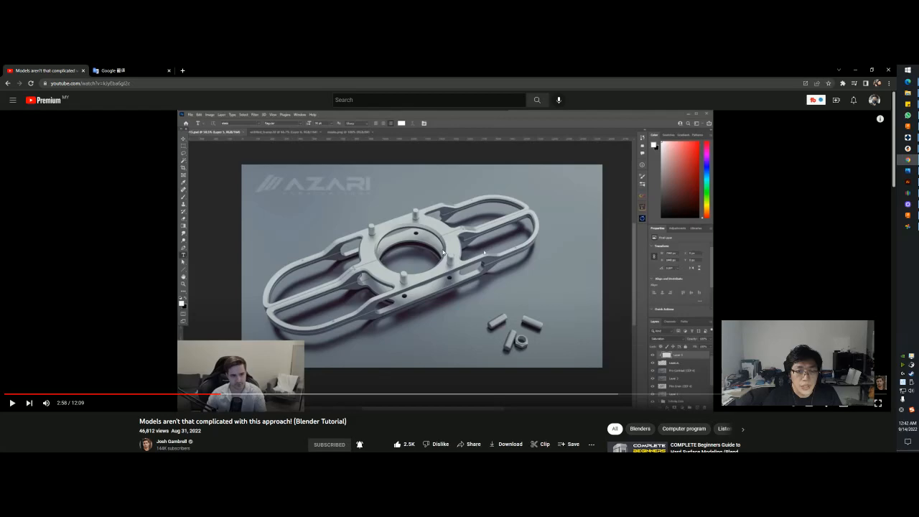
{"action": "key", "text": "alt+Tab"}
{"action": "middle_click_drag", "start_coordinate": [595, 334], "coordinate": [466, 251], "text": "shift"}
{"action": "key", "text": "alt+Tab"}
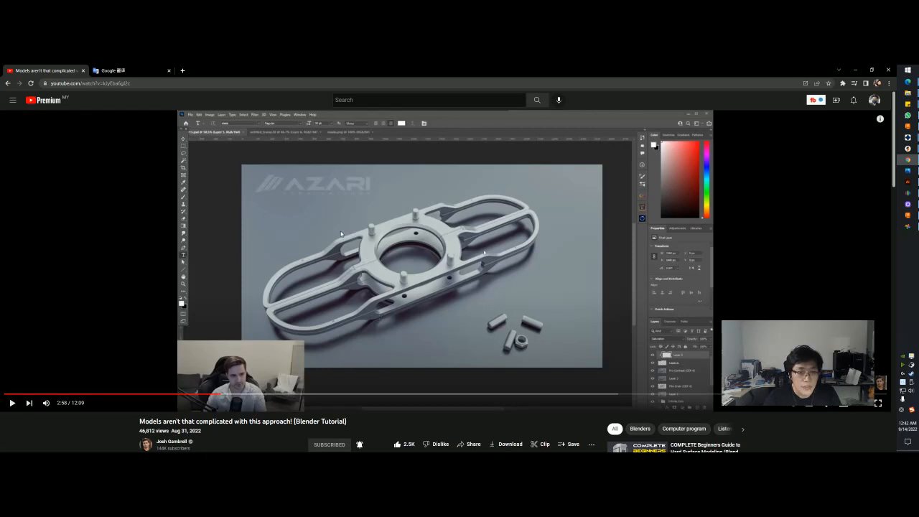
{"action": "key", "text": "alt+Tab"}
{"action": "middle_click_drag", "start_coordinate": [506, 249], "coordinate": [574, 318], "text": "shift"}
{"action": "key", "text": "alt+Tab"}
{"action": "key", "text": "alt+Tab"}
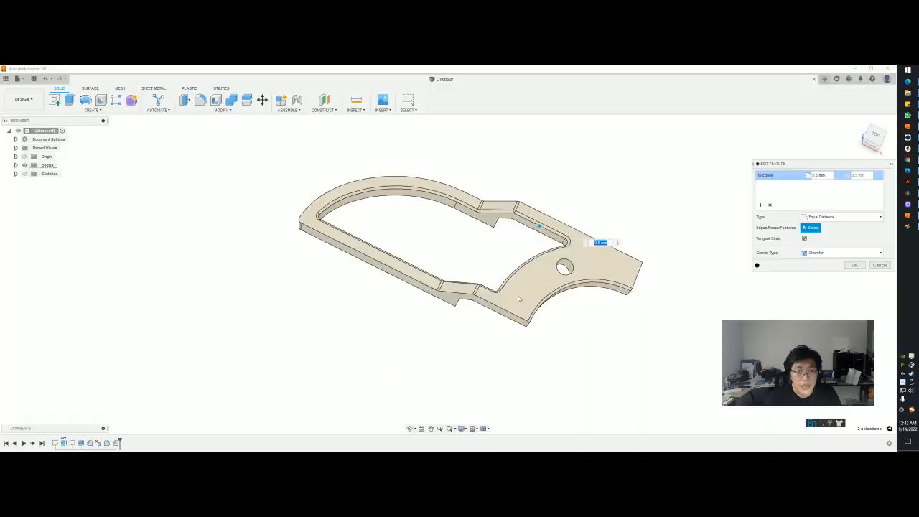
{"action": "middle_click_drag", "start_coordinate": [520, 300], "coordinate": [532, 305], "text": "shift"}
{"action": "middle_click_drag", "start_coordinate": [530, 205], "coordinate": [534, 307], "text": "shift"}
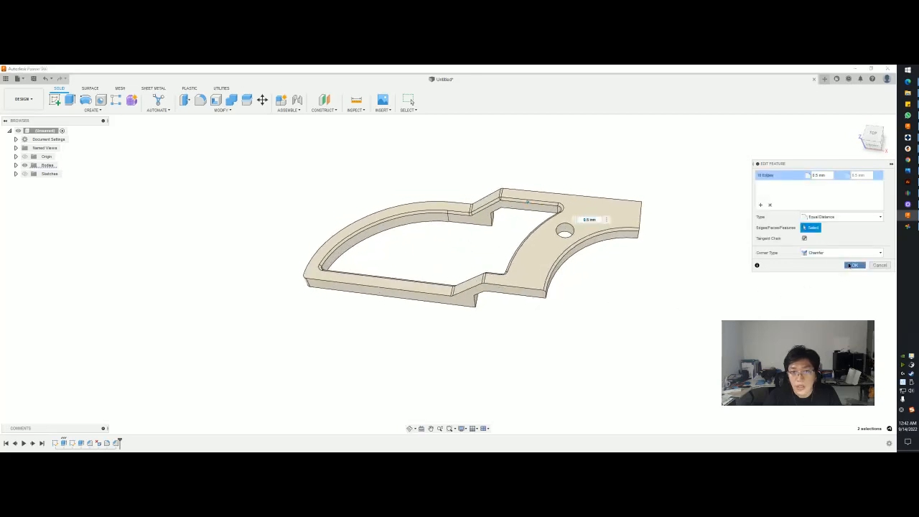
{"action": "left_click", "coordinate": [849, 265]}
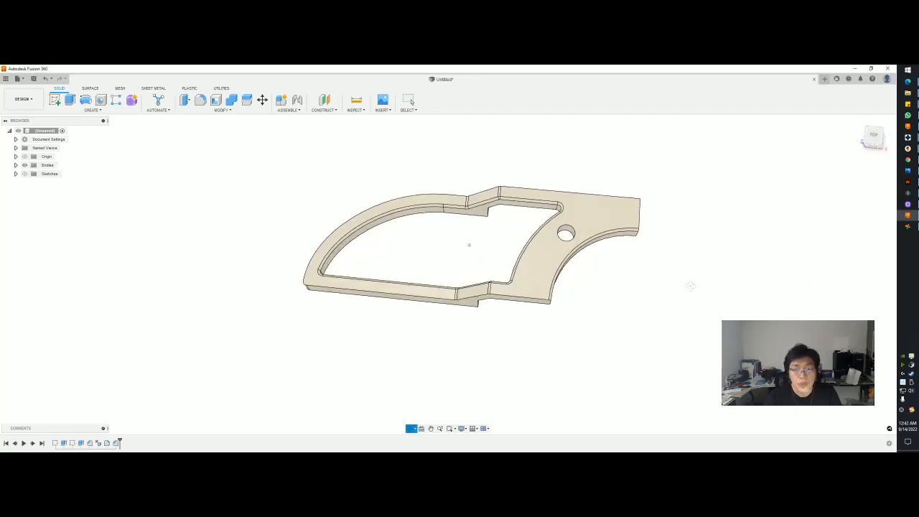
- Start a fillet and select the upper outer edges along the arm's straight side and curved side
{"action": "key", "text": "f"}
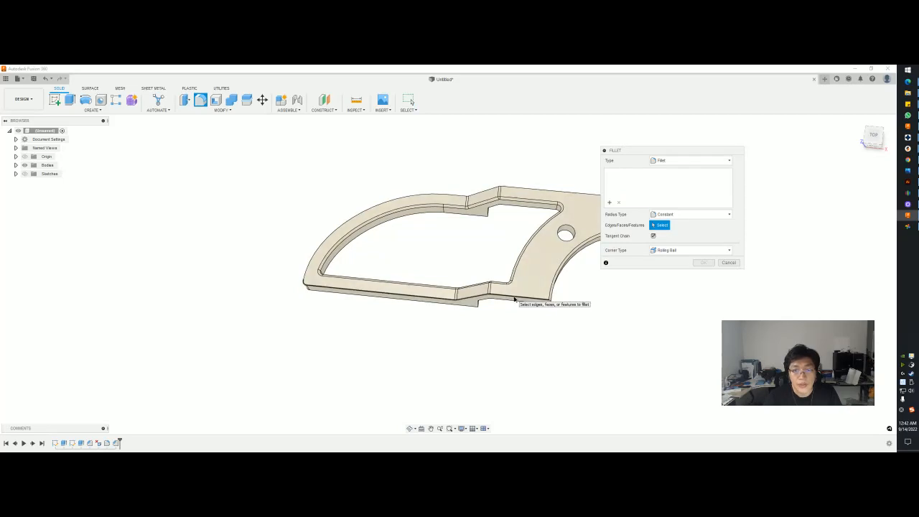
{"action": "left_click", "coordinate": [514, 299]}
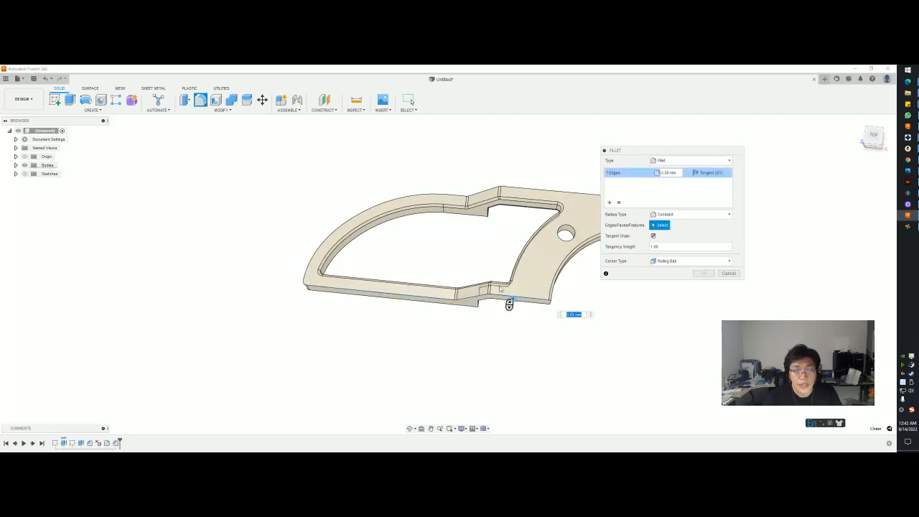
{"action": "left_click", "coordinate": [381, 195]}
{"action": "scroll", "coordinate": [305, 285], "scroll_direction": "up", "scroll_amount": 3}
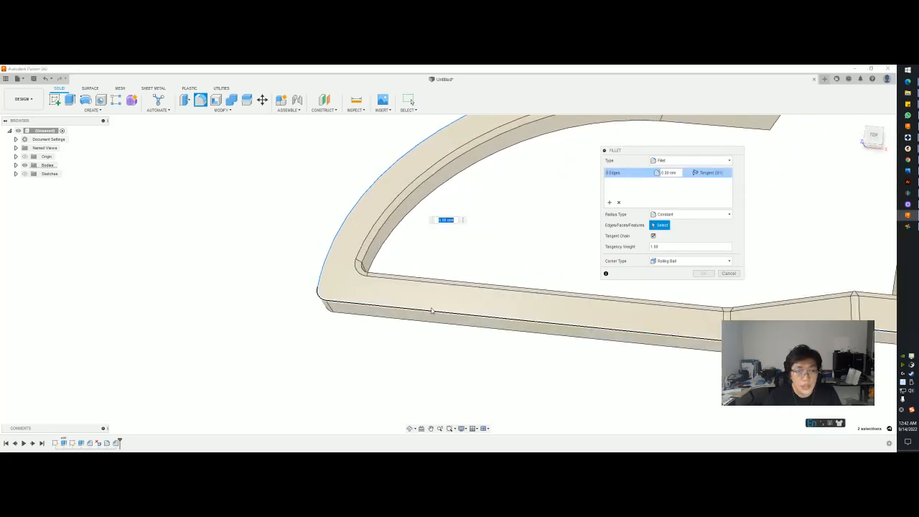
{"action": "scroll", "coordinate": [432, 310], "scroll_direction": "down", "scroll_amount": 5}
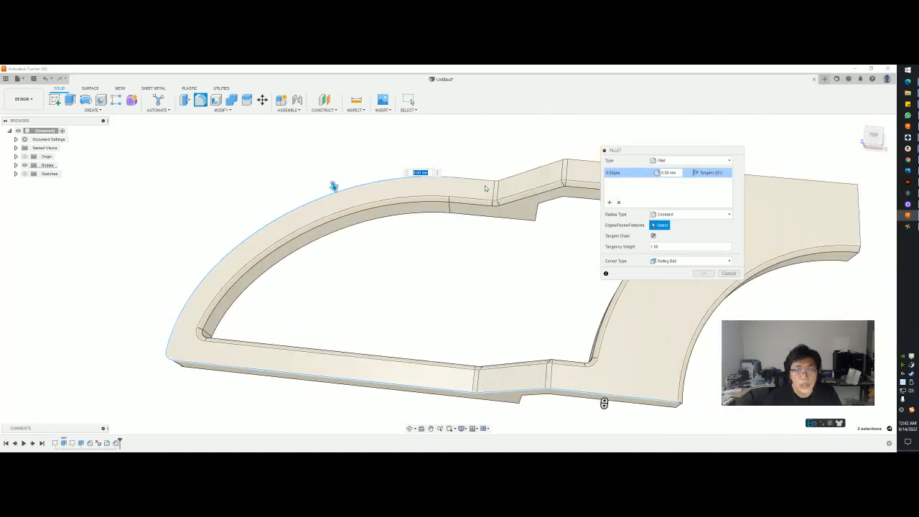
{"action": "left_click", "coordinate": [484, 188]}
{"action": "left_click", "coordinate": [484, 188]}
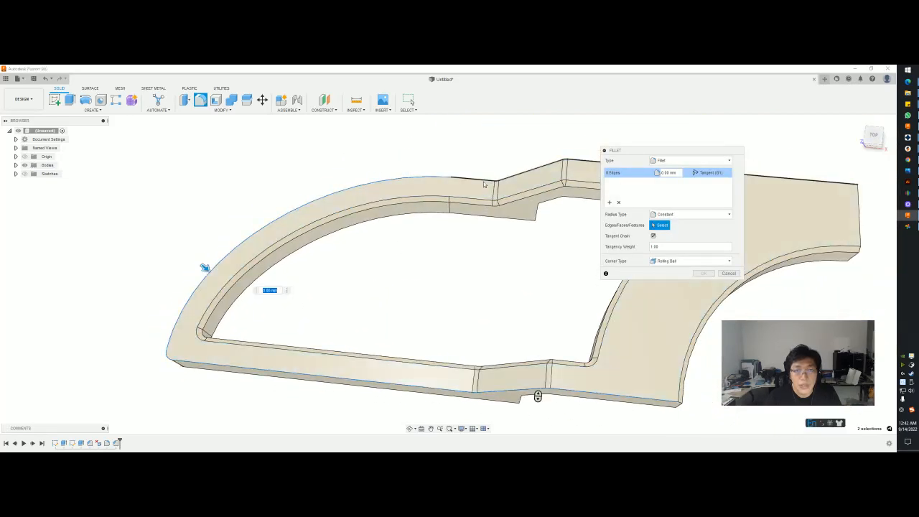
- Add the chamfer's edges along the ring's concave arc, including the short ones at its end, to the fillet selection
{"action": "scroll", "coordinate": [258, 214], "scroll_direction": "up", "scroll_amount": 3}
{"action": "scroll", "coordinate": [334, 214], "scroll_direction": "down", "scroll_amount": 2}
{"action": "middle_click_drag", "start_coordinate": [439, 358], "coordinate": [444, 315], "text": "shift"}
{"action": "scroll", "coordinate": [395, 345], "scroll_direction": "up", "scroll_amount": 4}
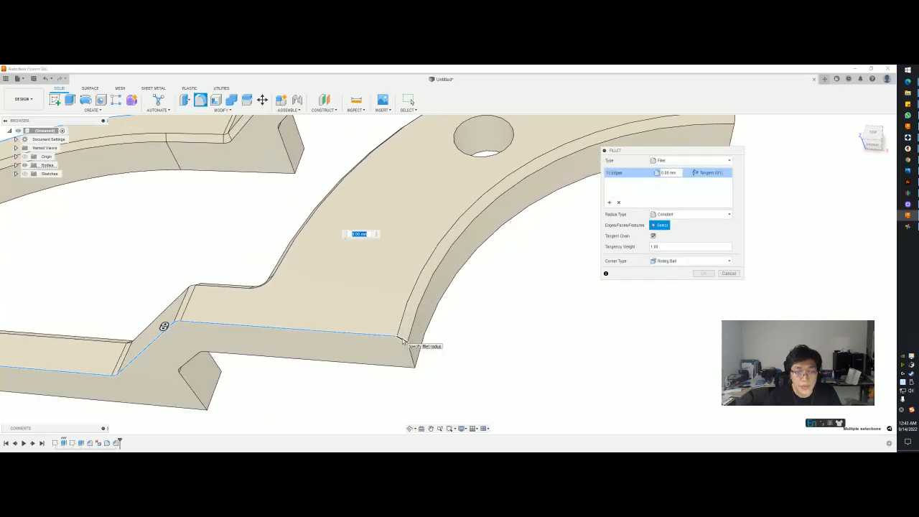
{"action": "middle_click_drag", "start_coordinate": [402, 343], "coordinate": [402, 338], "text": "shift"}
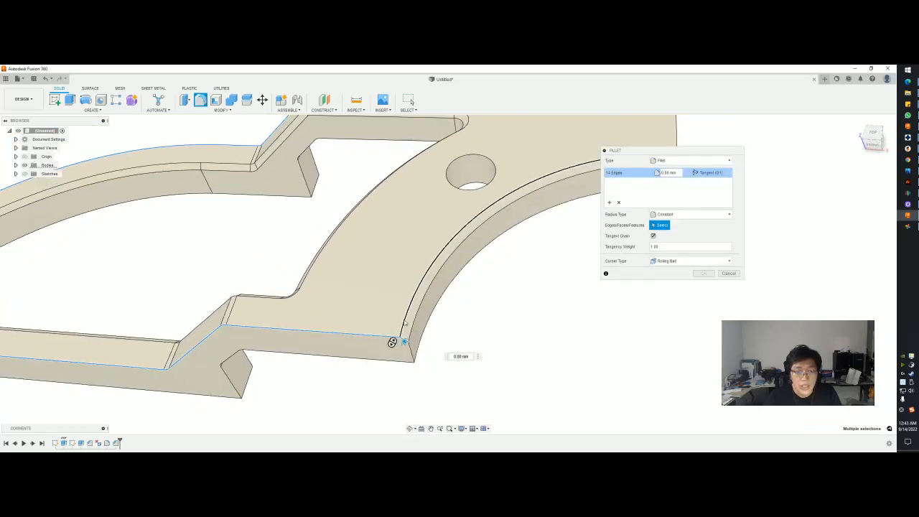
{"action": "middle_click_drag", "start_coordinate": [416, 335], "coordinate": [462, 124], "text": "shift"}
{"action": "left_click", "coordinate": [416, 357]}
{"action": "left_click", "coordinate": [382, 271]}
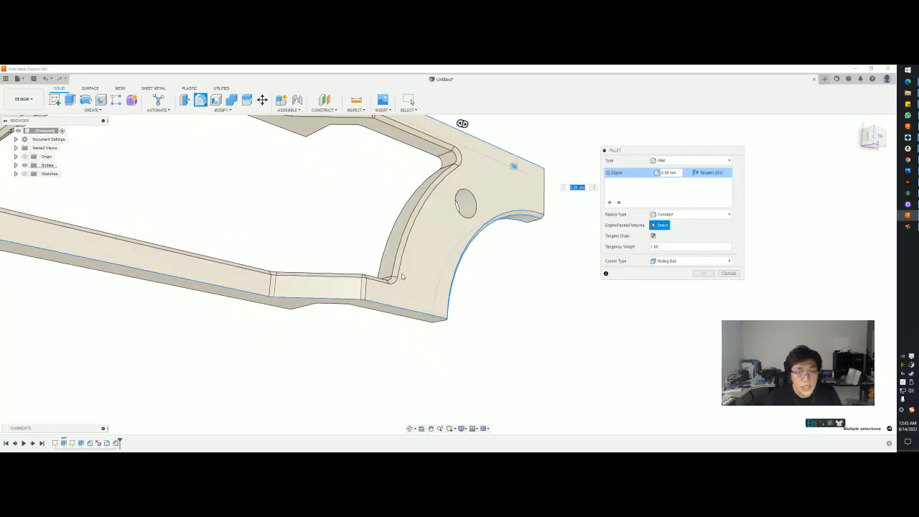
- Add the chamfer edges around the arm's opening to the selection and fillet all selected edges at 0.3 mm
{"action": "scroll", "coordinate": [388, 267], "scroll_direction": "down", "scroll_amount": 5}
{"action": "middle_click_drag", "start_coordinate": [386, 263], "coordinate": [246, 209], "text": "shift"}
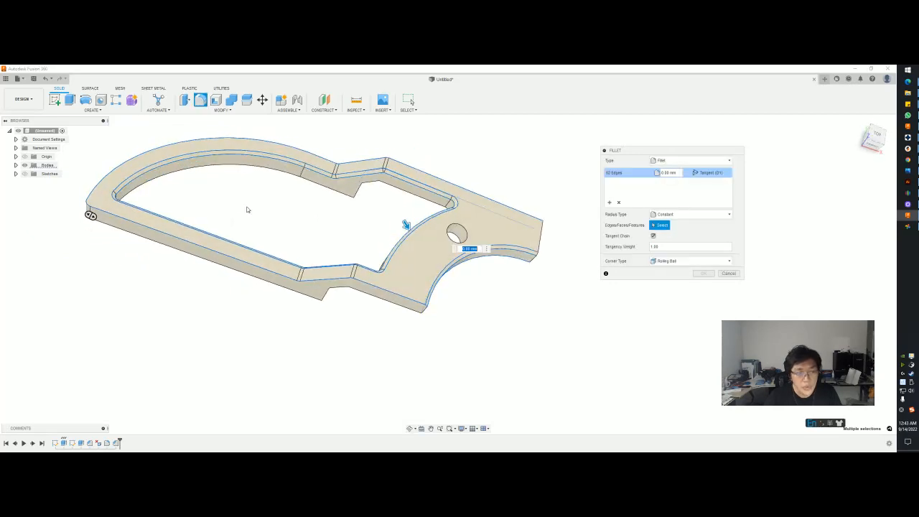
{"action": "type", "text": "0.3"}
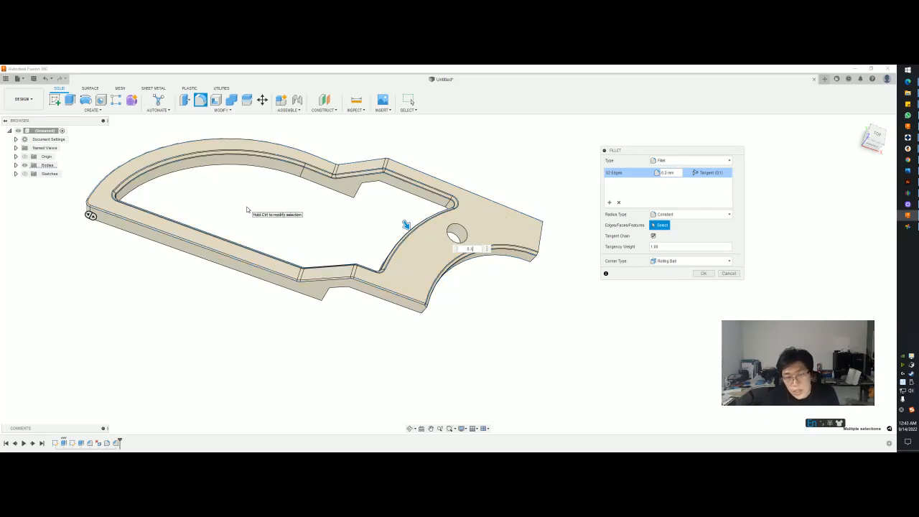
{"action": "key", "text": "Return"}
- Compare the filleted quarter with the reference image to see how the quarters join at the ring
{"action": "mouse_move", "coordinate": [247, 208]}
{"action": "middle_mouse_down", "text": "shift"}
{"action": "mouse_move", "coordinate": [281, 246]}
{"action": "mouse_move", "coordinate": [425, 269]}
{"action": "mouse_move", "coordinate": [455, 263]}
{"action": "mouse_move", "coordinate": [452, 280]}
{"action": "mouse_move", "coordinate": [462, 277]}
{"action": "mouse_move", "coordinate": [450, 281]}
{"action": "middle_mouse_up", "text": "shift"}
{"action": "key", "text": "alt+Tab"}
{"action": "key", "text": "alt+Tab"}
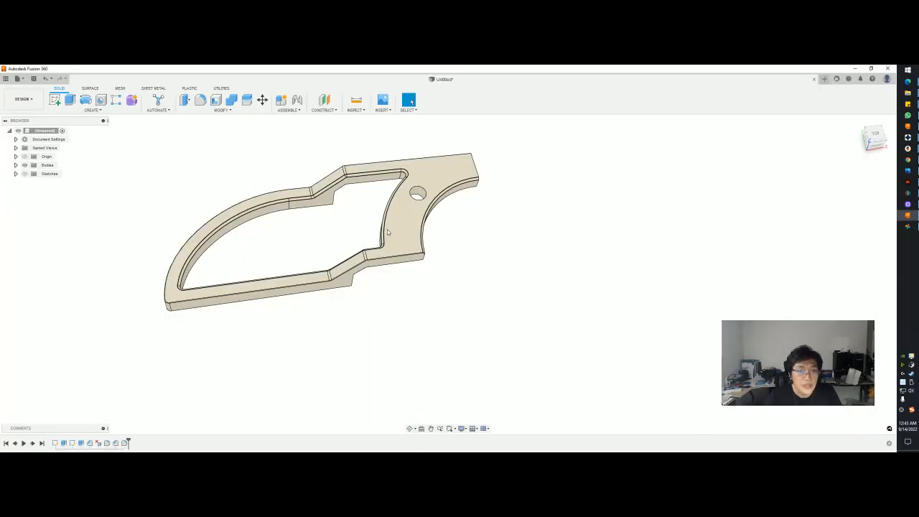
{"action": "key", "text": "alt+Tab"}
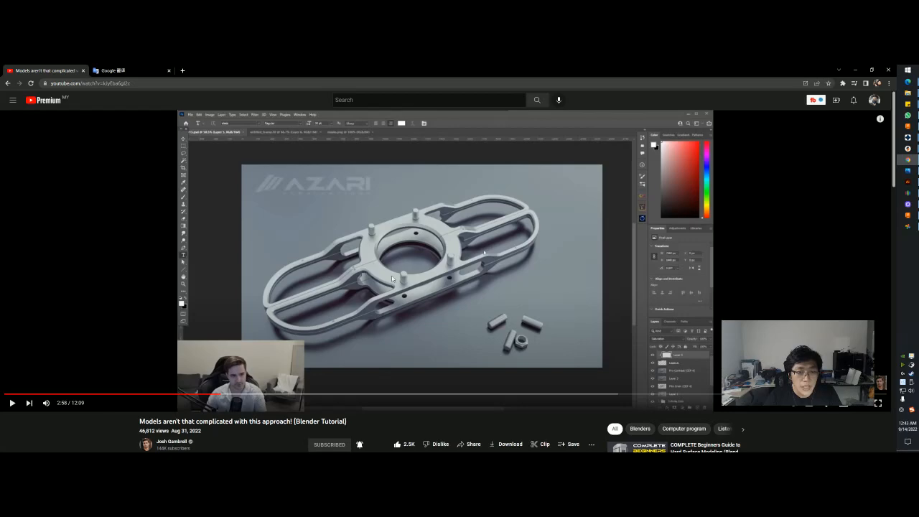
{"action": "key", "text": "alt+Tab"}
{"action": "key", "text": "alt+Tab"}
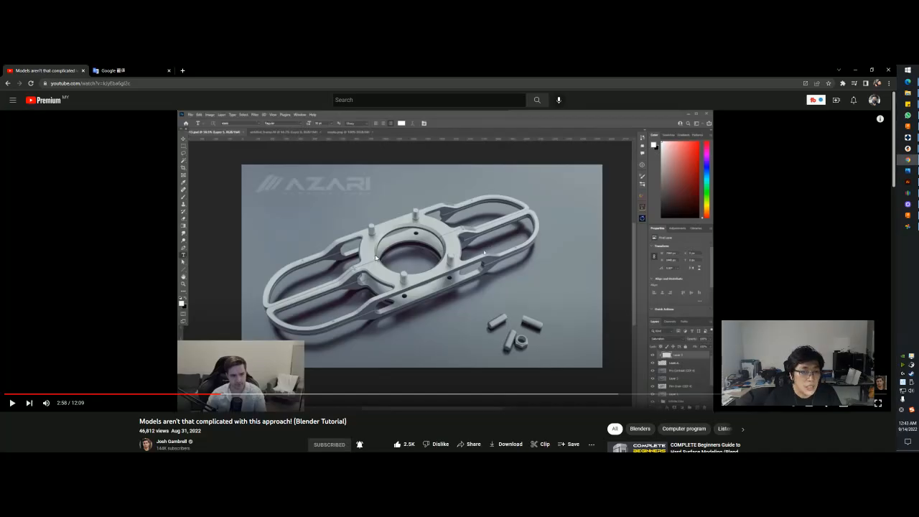
{"action": "key", "text": "alt+Tab"}
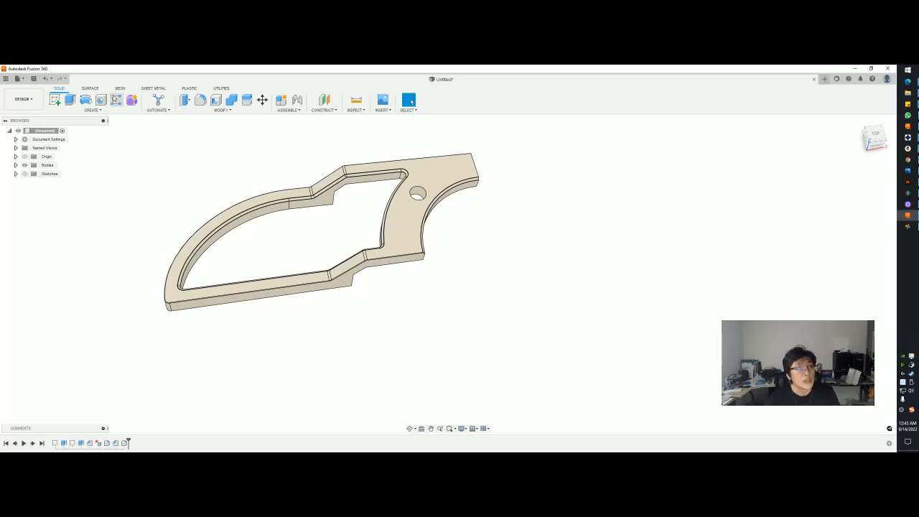
- Mirror the quarter body across its flat end face at the ring, joining both into one half, and check the reference image
{"action": "left_click", "coordinate": [116, 100]}
{"action": "left_click", "coordinate": [92, 110]}
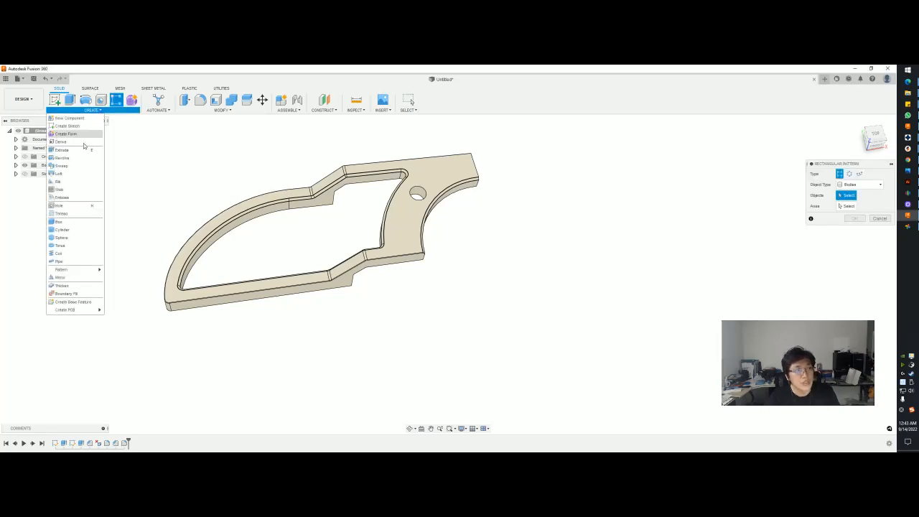
{"action": "left_click", "coordinate": [60, 277]}
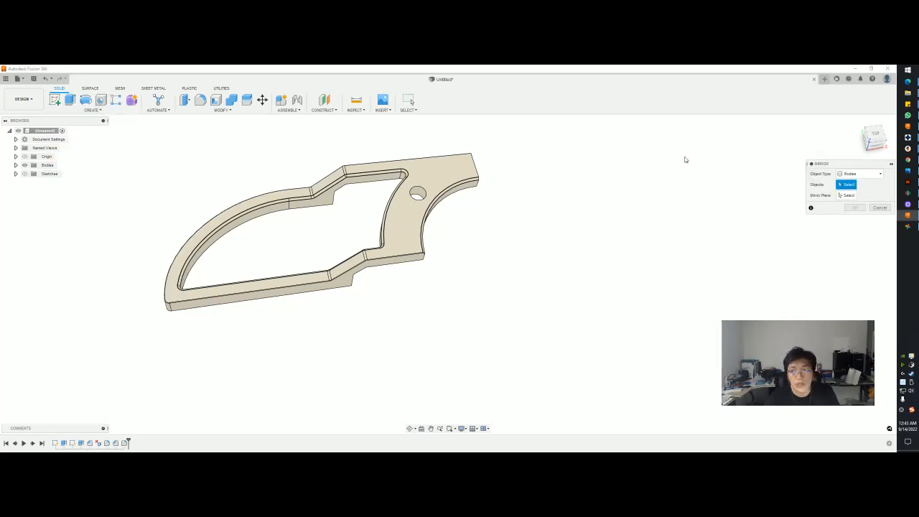
{"action": "left_click", "coordinate": [440, 158]}
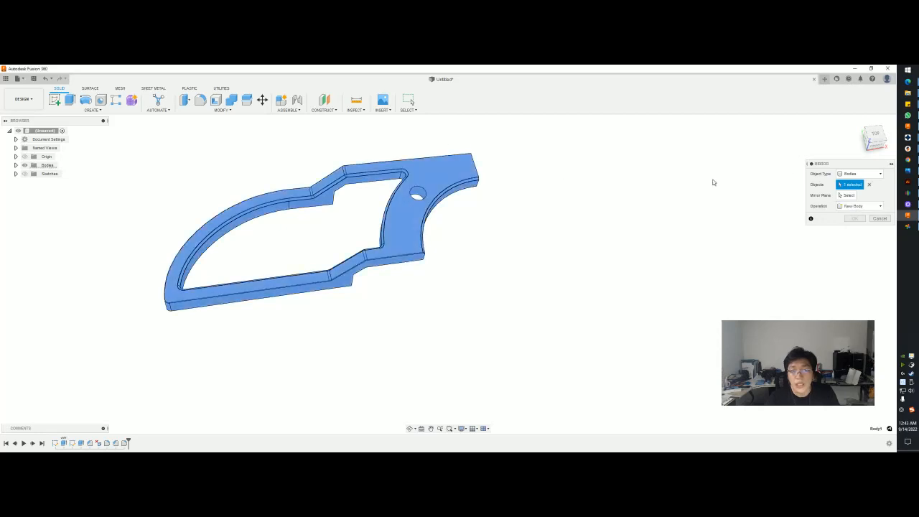
{"action": "left_click", "coordinate": [844, 194]}
{"action": "middle_click_drag", "start_coordinate": [595, 188], "coordinate": [523, 183], "text": "shift"}
{"action": "left_click", "coordinate": [464, 157]}
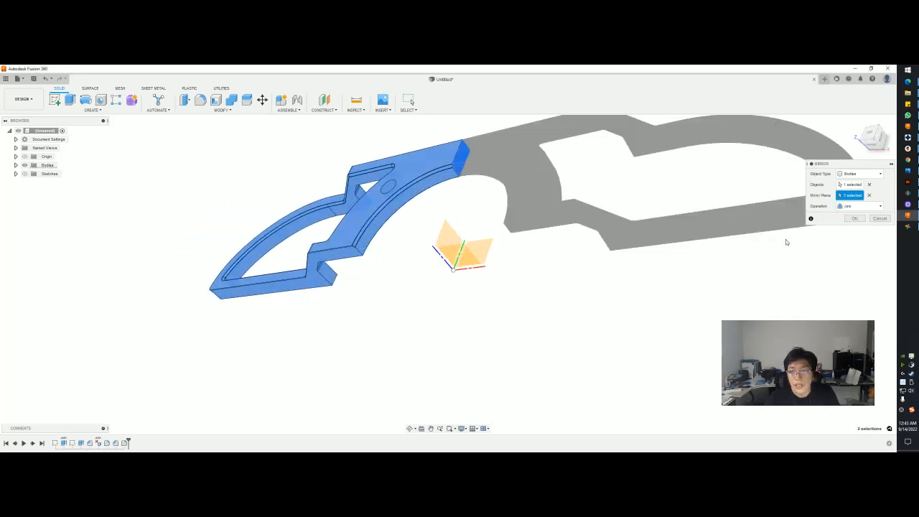
{"action": "left_click", "coordinate": [854, 219]}
{"action": "key", "text": "alt+Tab"}
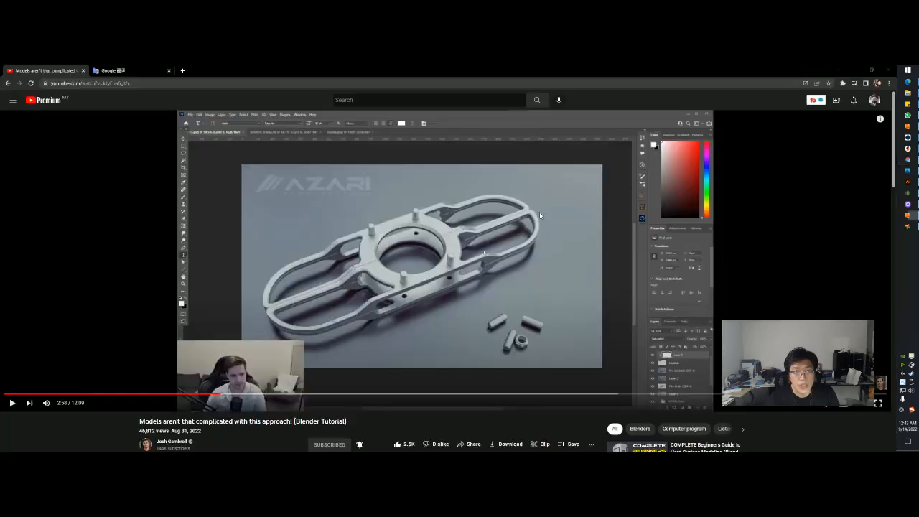
{"action": "key", "text": "alt+Tab"}
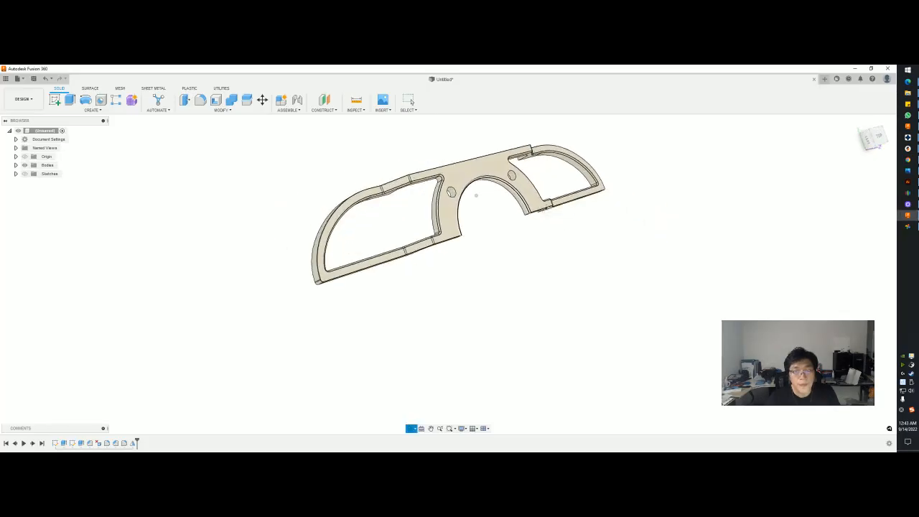
- Mirror the half body across its flat lengthwise split face as a new body, completing the ring and both looped arms
{"action": "middle_click_drag", "start_coordinate": [476, 195], "coordinate": [431, 204], "text": "shift"}
{"action": "left_click", "coordinate": [87, 109]}
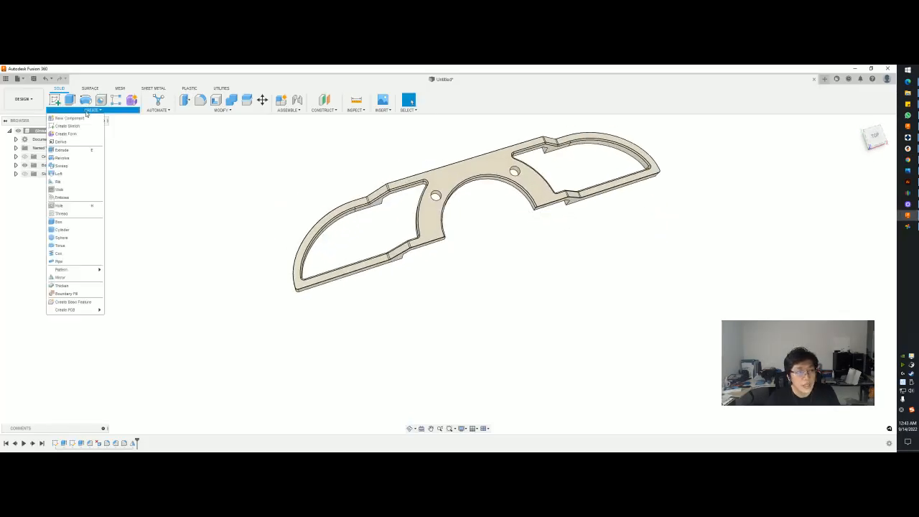
{"action": "left_click", "coordinate": [63, 278]}
{"action": "right_click", "coordinate": [469, 167]}
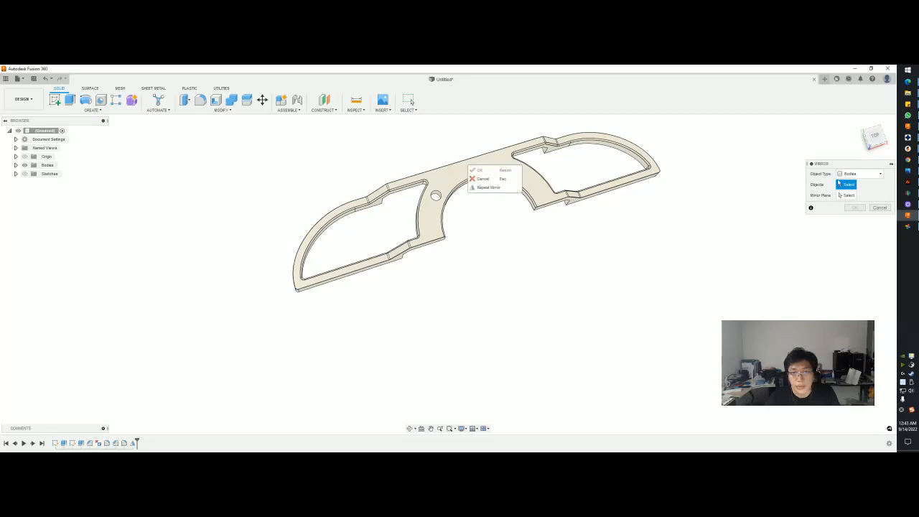
{"action": "left_click", "coordinate": [888, 191]}
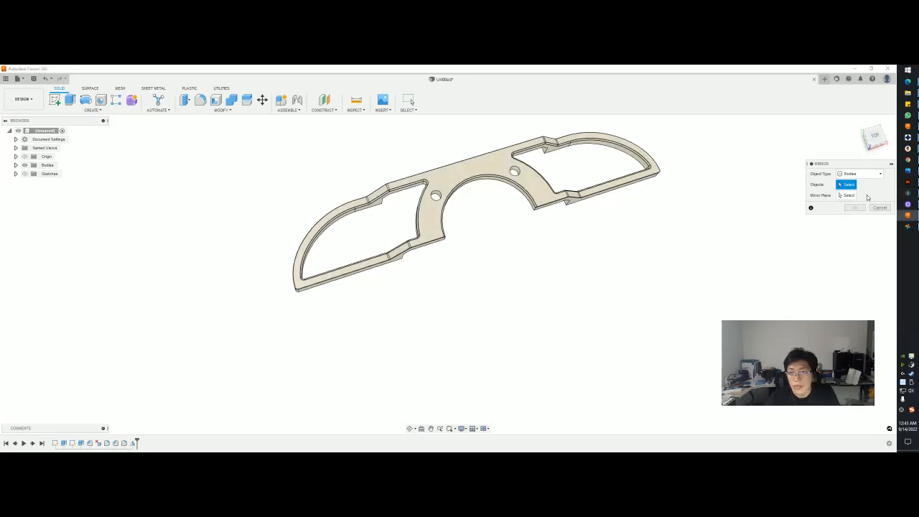
{"action": "left_click", "coordinate": [541, 189]}
{"action": "middle_click_drag", "start_coordinate": [748, 201], "coordinate": [588, 206], "text": "shift"}
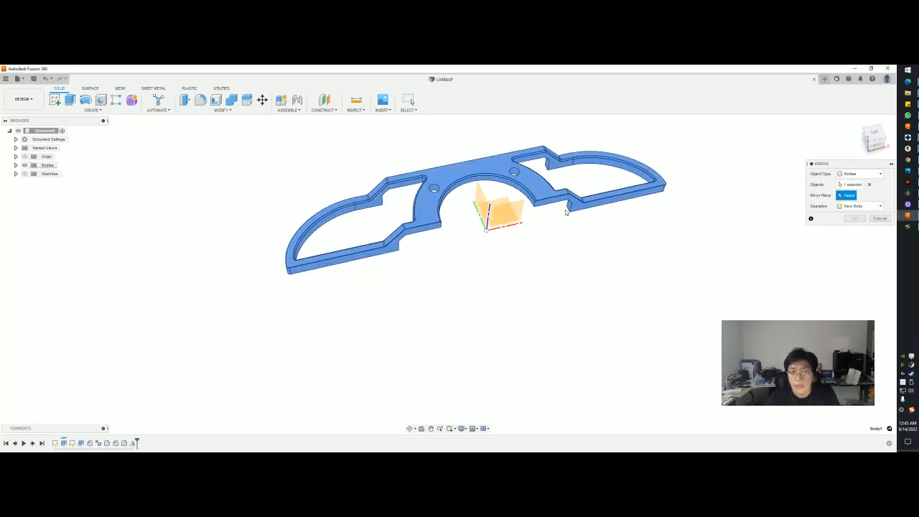
{"action": "left_click", "coordinate": [577, 207]}
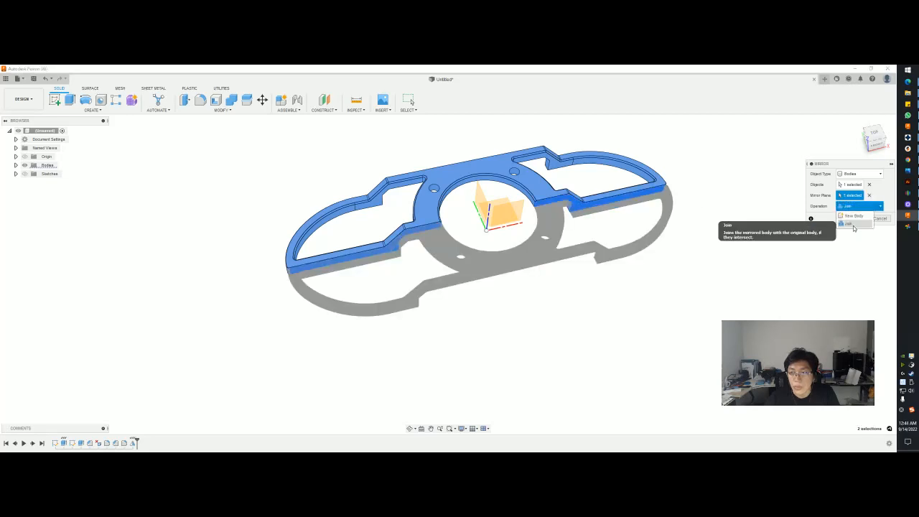
{"action": "left_click", "coordinate": [853, 219]}
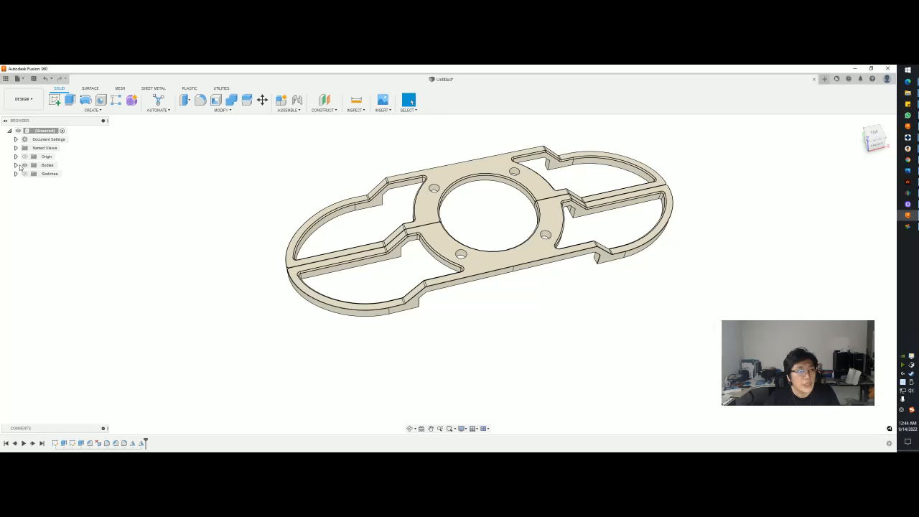
- Mirror both half bodies downward across the flat underside of the arms as new bodies
{"action": "right_click", "coordinate": [425, 175]}
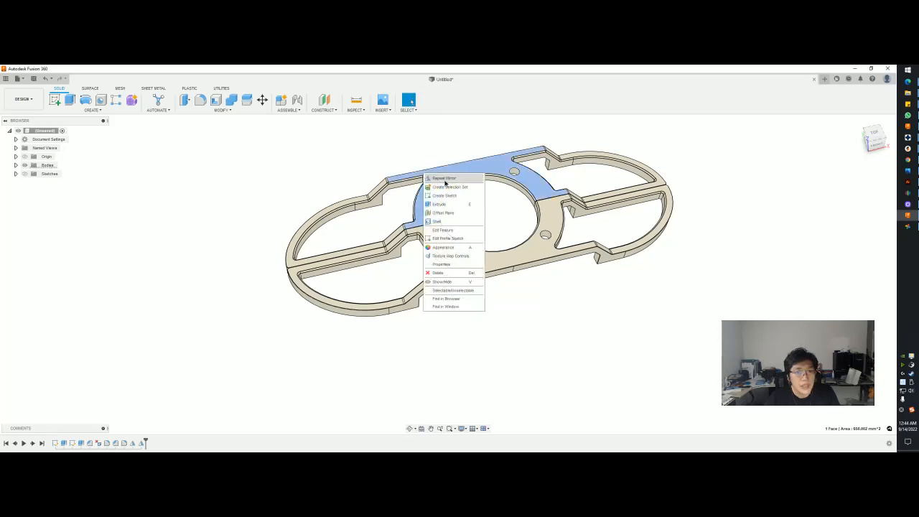
{"action": "left_click", "coordinate": [444, 178]}
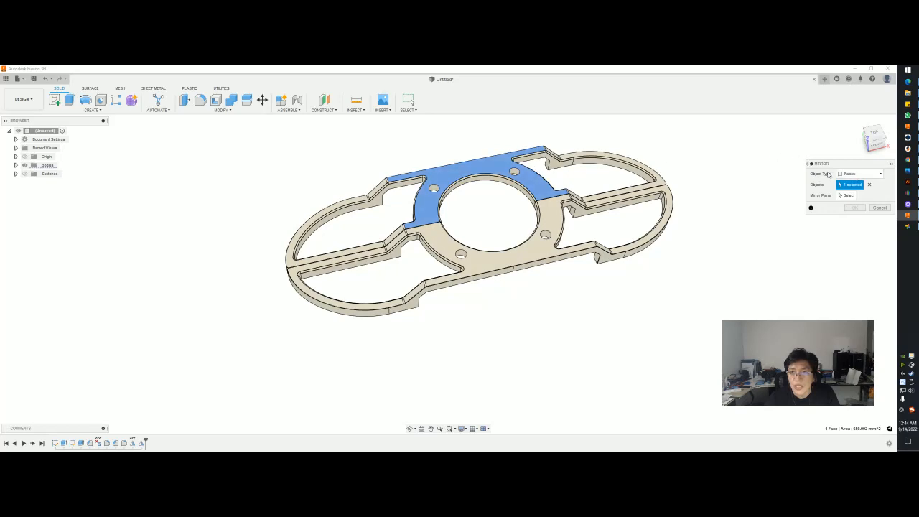
{"action": "left_click", "coordinate": [851, 175]}
{"action": "left_click", "coordinate": [851, 183]}
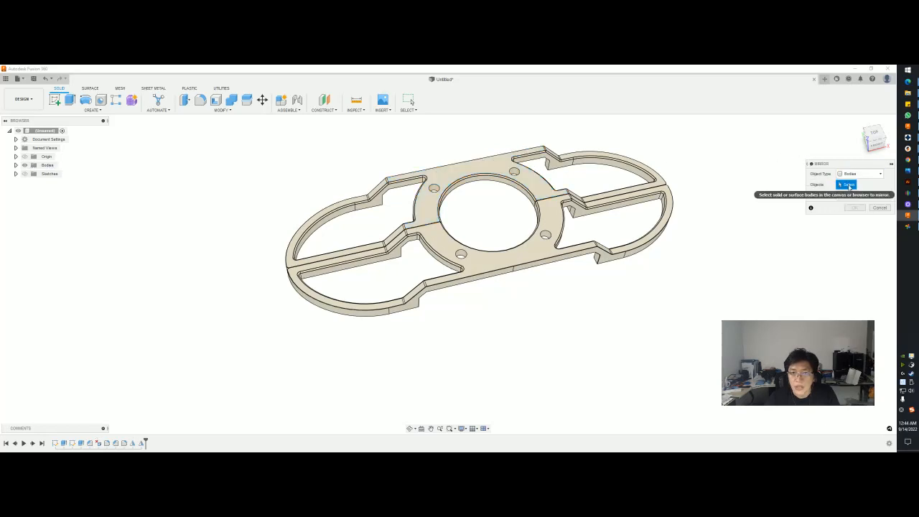
{"action": "left_click", "coordinate": [537, 185]}
{"action": "left_click", "coordinate": [542, 251]}
{"action": "middle_click_drag", "start_coordinate": [567, 285], "coordinate": [543, 197], "text": "shift"}
{"action": "left_click", "coordinate": [848, 195]}
{"action": "left_click", "coordinate": [568, 299]}
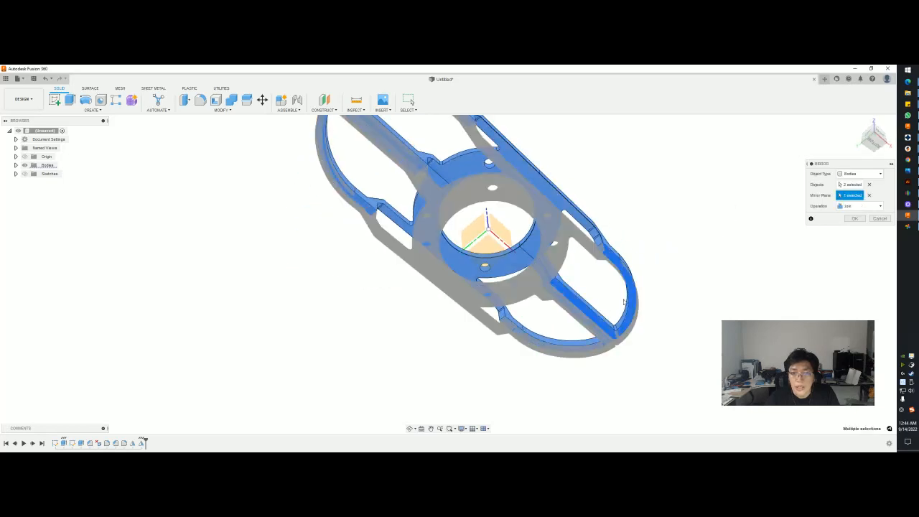
{"action": "middle_click_drag", "start_coordinate": [610, 304], "coordinate": [707, 278], "text": "shift"}
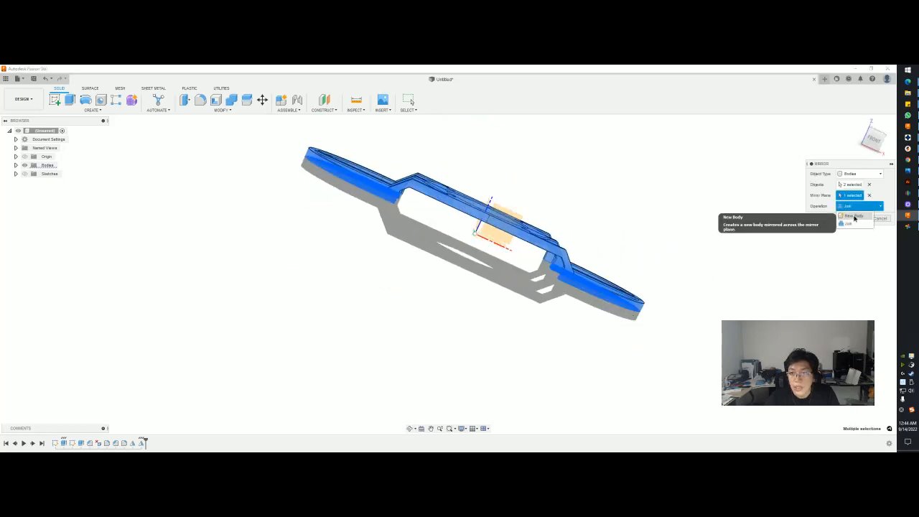
{"action": "left_click", "coordinate": [854, 218]}
- Compare the two-layer frame with the reference image, viewing it from a similar angle
{"action": "middle_click_drag", "start_coordinate": [619, 274], "coordinate": [596, 290], "text": "shift"}
{"action": "key", "text": "alt+Tab"}
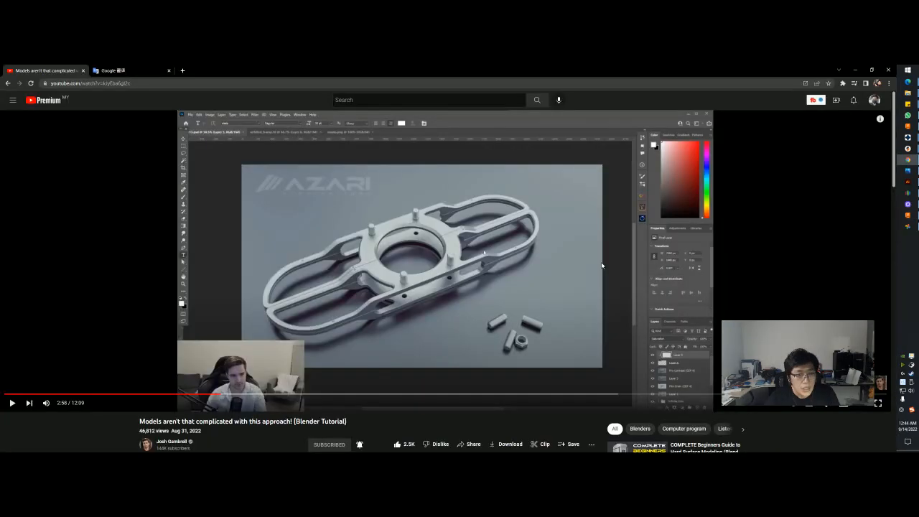
{"action": "key", "text": "alt+Tab"}
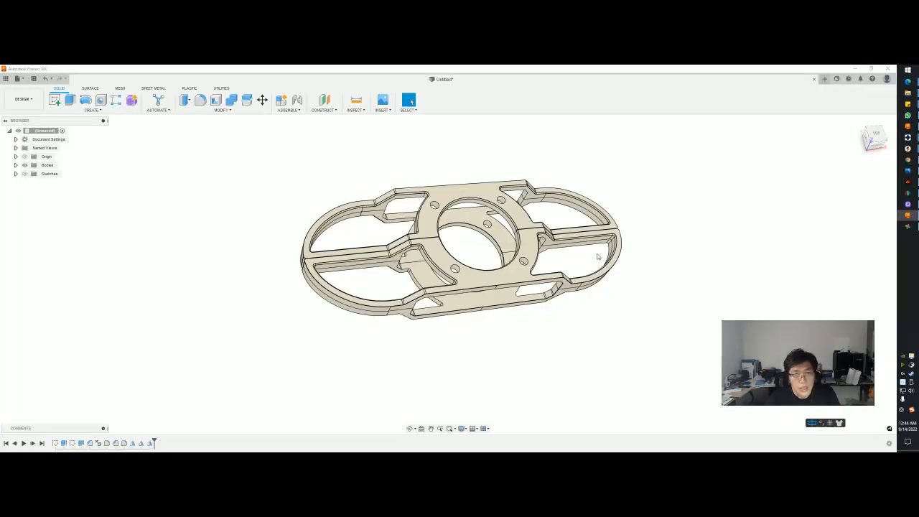
{"action": "key", "text": "alt+Tab"}
{"action": "key", "text": "alt+Tab"}
{"action": "middle_click_drag", "start_coordinate": [596, 256], "coordinate": [606, 260], "text": "shift"}
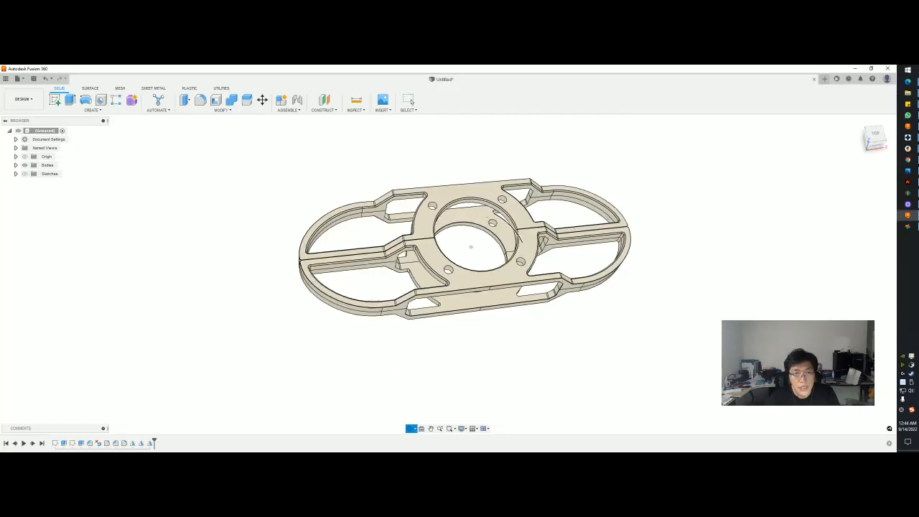
{"action": "middle_click_drag", "start_coordinate": [248, 291], "coordinate": [231, 294], "text": "shift"}
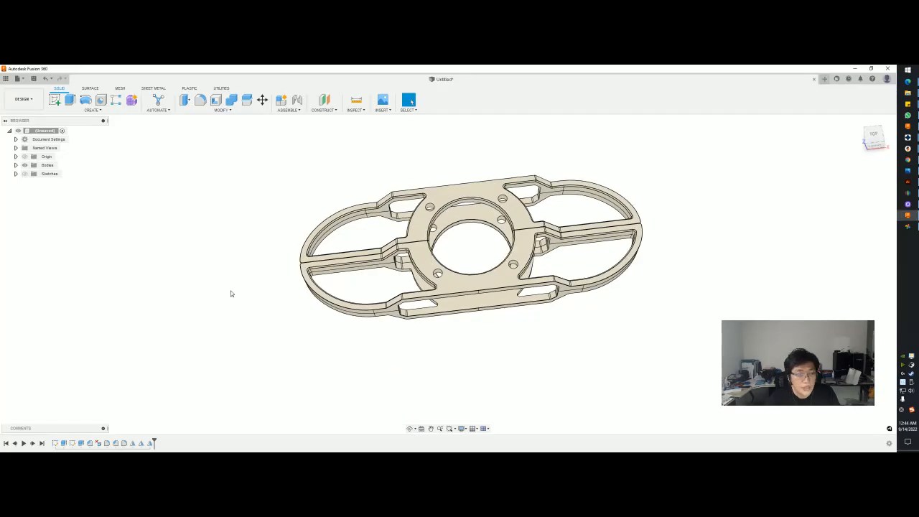
- Reopen the first sketch and extrude its small hole circle upward about 17.4 mm so the pin rises above the ring
{"action": "double_click", "coordinate": [56, 444]}
{"action": "scroll", "coordinate": [423, 162], "scroll_direction": "up", "scroll_amount": 3}
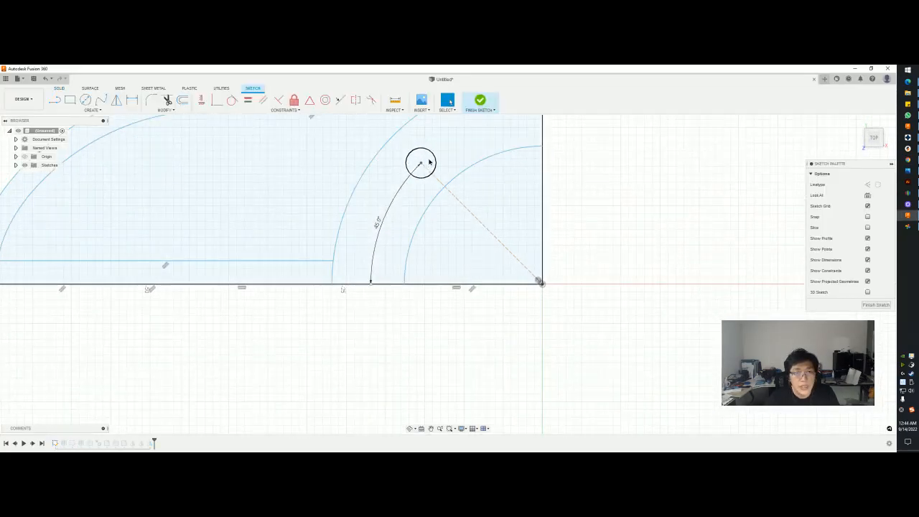
{"action": "left_click", "coordinate": [427, 162]}
{"action": "key", "text": "e"}
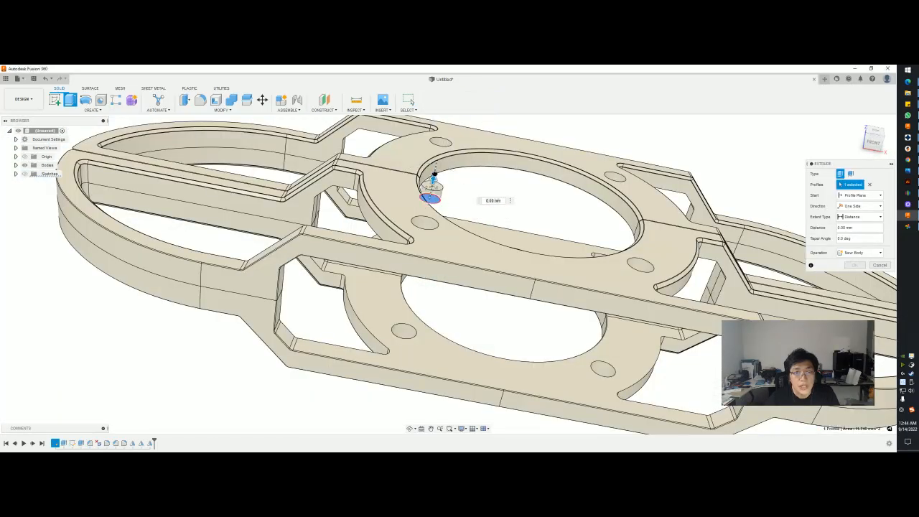
{"action": "left_click_drag", "start_coordinate": [435, 174], "coordinate": [450, 98]}
{"action": "middle_click_drag", "start_coordinate": [445, 135], "coordinate": [379, 235]}
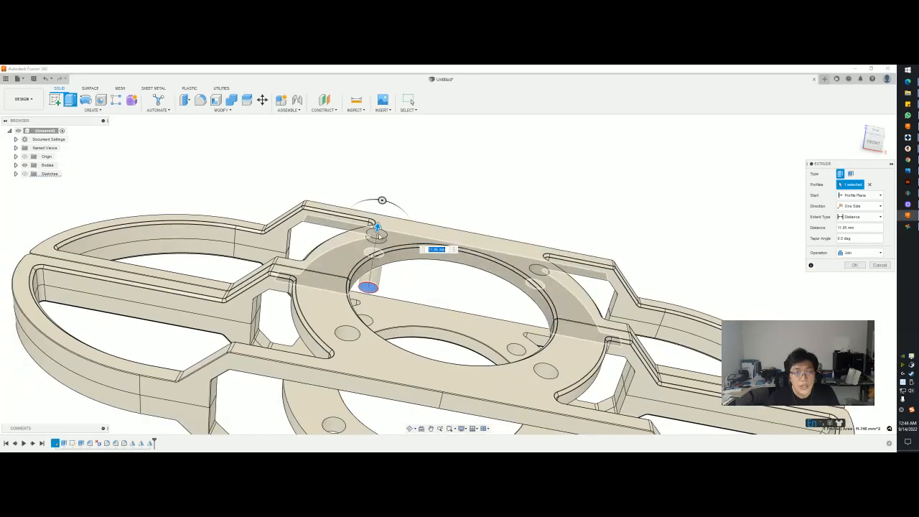
{"action": "left_click_drag", "start_coordinate": [379, 234], "coordinate": [383, 205]}
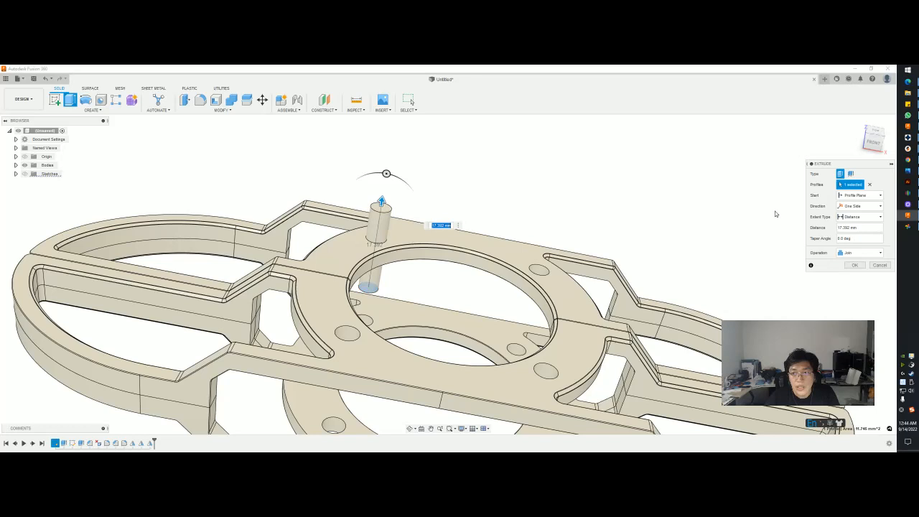
- Make the pin extrusion two-sided with side 2 at about -6 mm as a new body, and roll the history forward past it
{"action": "left_click", "coordinate": [860, 206]}
{"action": "left_click", "coordinate": [860, 216]}
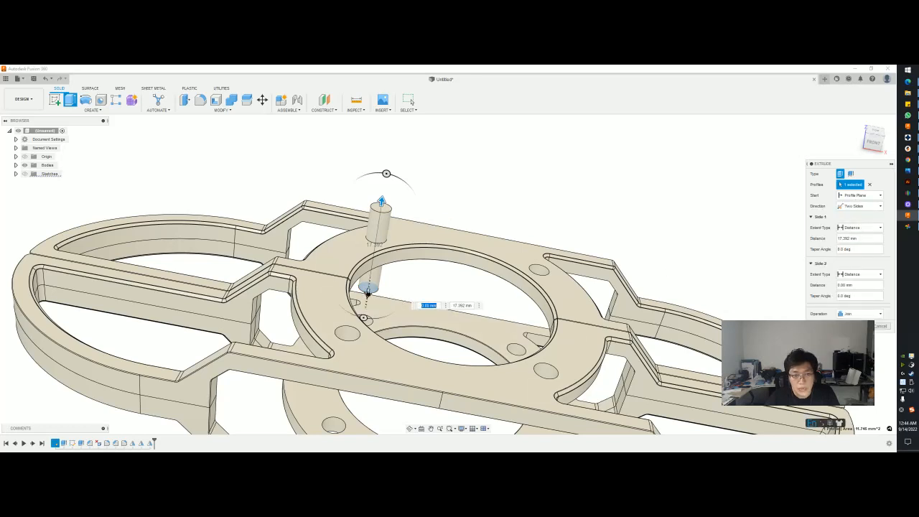
{"action": "left_click_drag", "start_coordinate": [367, 293], "coordinate": [378, 271]}
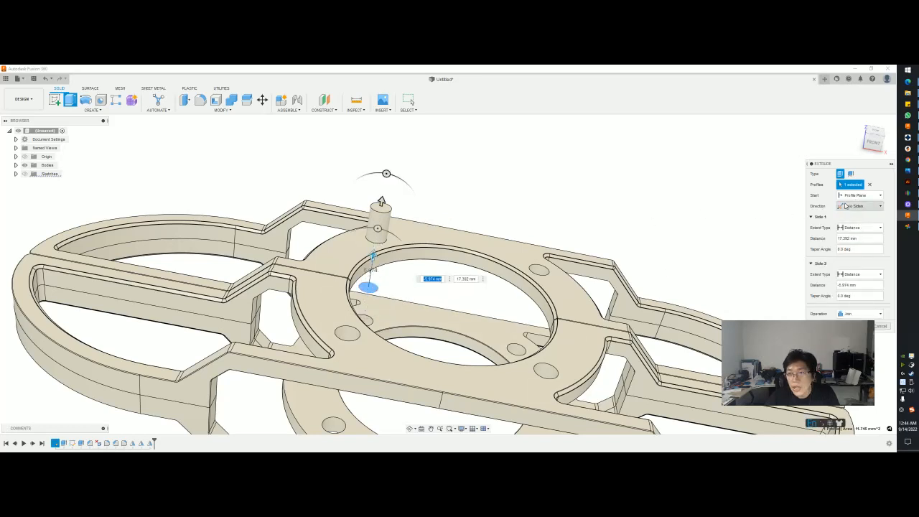
{"action": "left_click", "coordinate": [850, 314]}
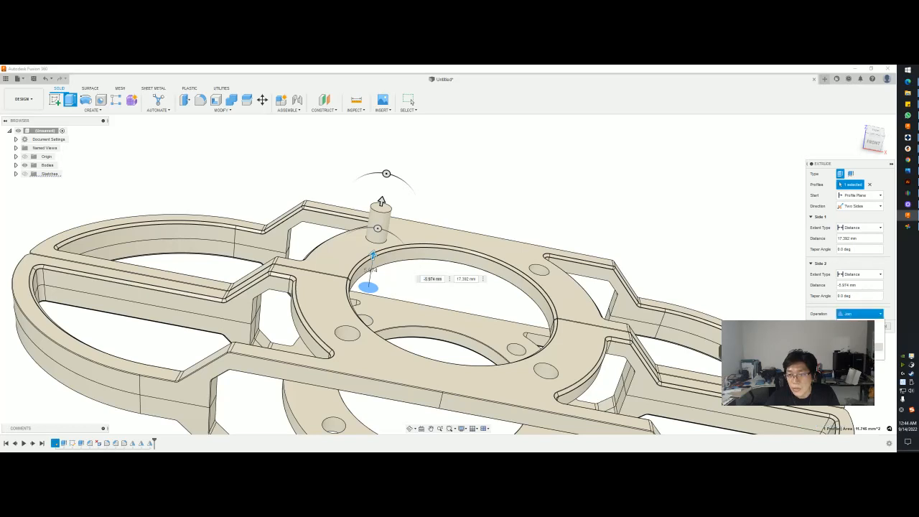
{"action": "left_click", "coordinate": [849, 347]}
{"action": "left_click", "coordinate": [852, 326]}
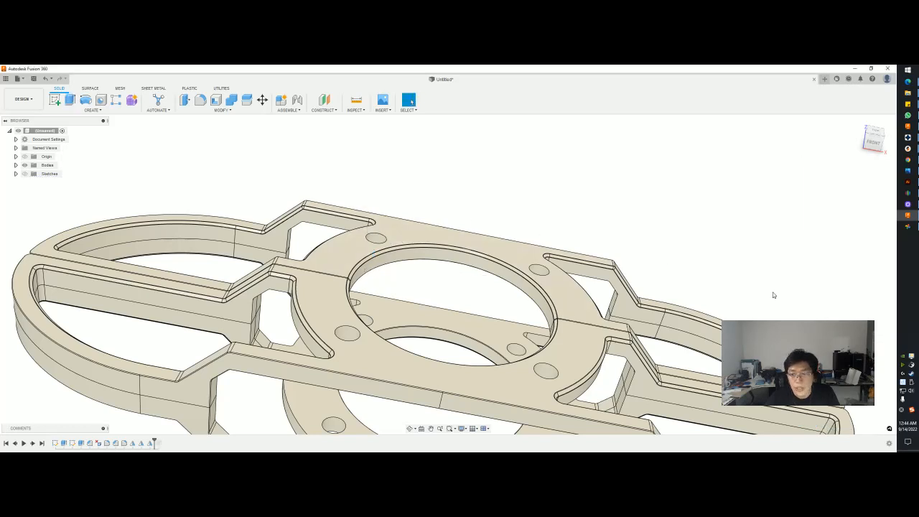
{"action": "left_click", "coordinate": [16, 165]}
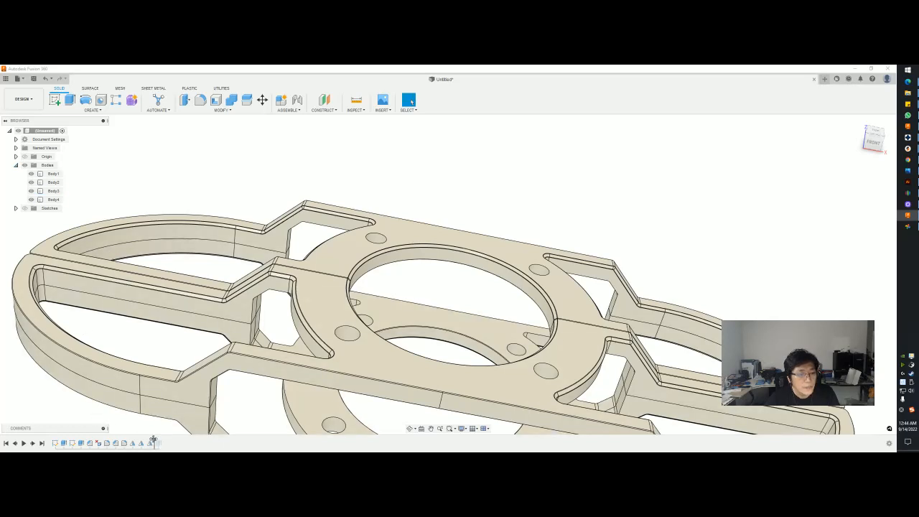
{"action": "left_click_drag", "start_coordinate": [153, 443], "coordinate": [162, 443]}
- Start a modeled, full-length ISO Metric thread on the pin's cylindrical face
{"action": "left_click", "coordinate": [380, 228]}
{"action": "scroll", "coordinate": [378, 222], "scroll_direction": "down", "scroll_amount": 2}
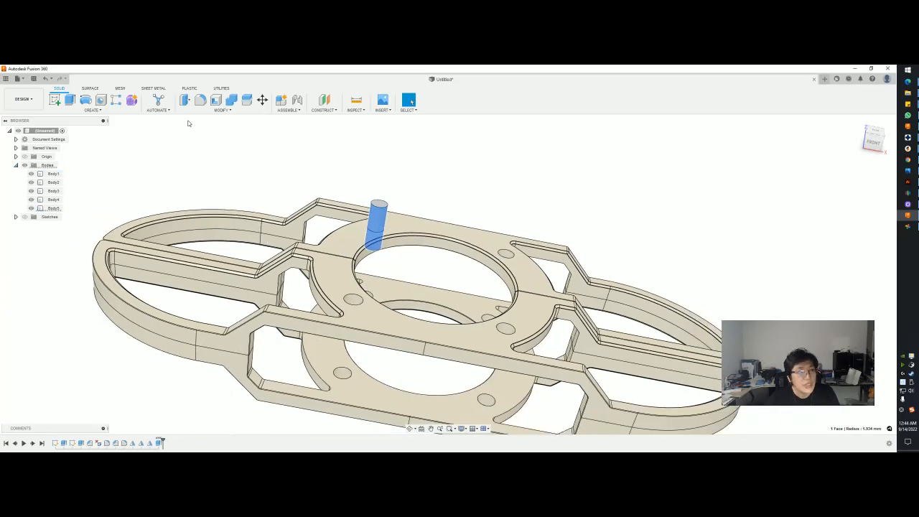
{"action": "left_click", "coordinate": [126, 110]}
{"action": "left_click", "coordinate": [72, 214]}
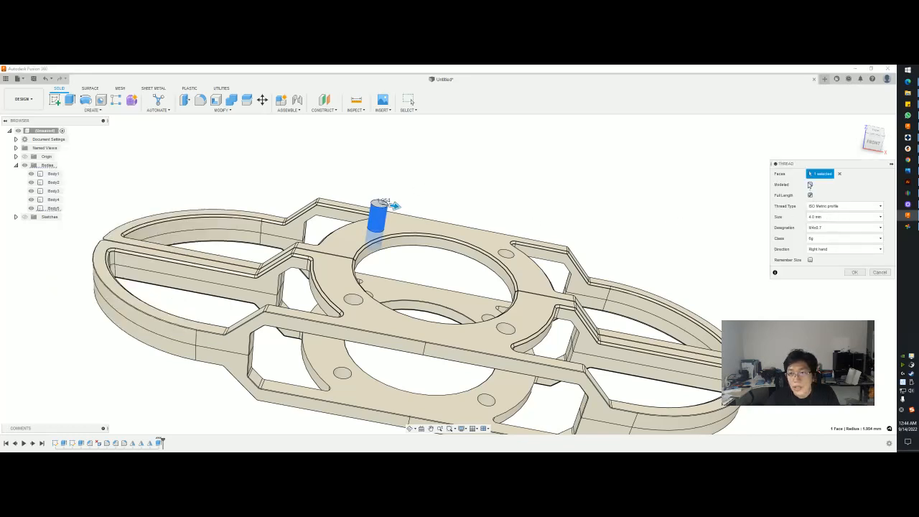
{"action": "left_click", "coordinate": [810, 184]}
{"action": "left_click_drag", "start_coordinate": [817, 165], "coordinate": [668, 147]}
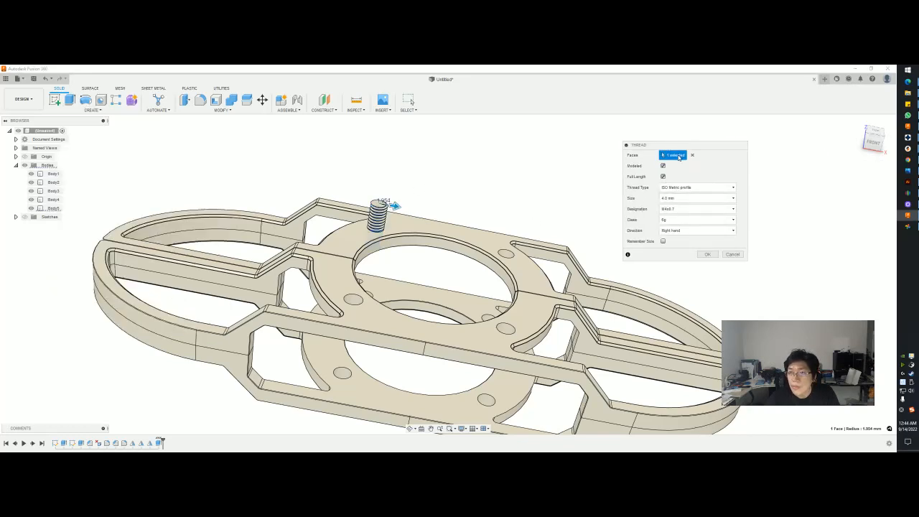
{"action": "middle_click_drag", "start_coordinate": [380, 214], "coordinate": [469, 210], "text": "shift"}
- Set the pin's thread to size 4.0 mm with the finer M4x0.5 designation and create it
{"action": "left_click", "coordinate": [691, 207]}
{"action": "left_click", "coordinate": [691, 199]}
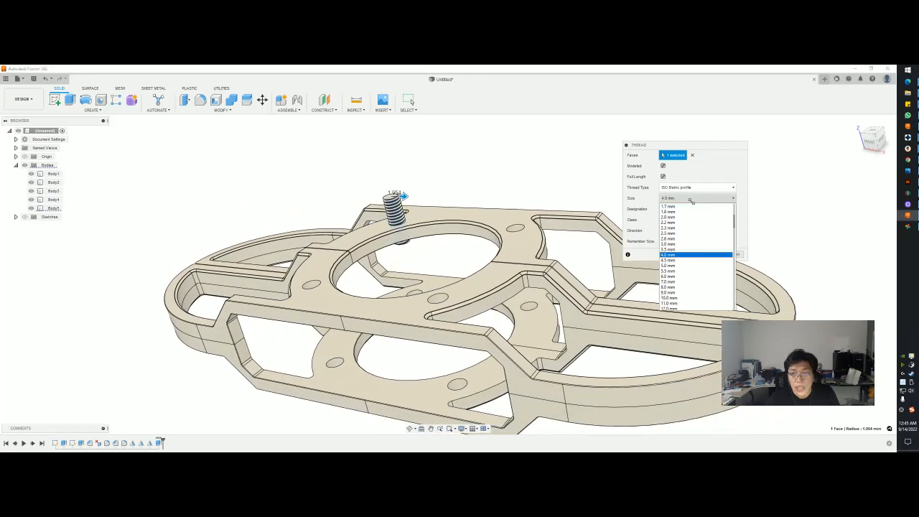
{"action": "left_click", "coordinate": [644, 201]}
{"action": "left_click", "coordinate": [676, 212]}
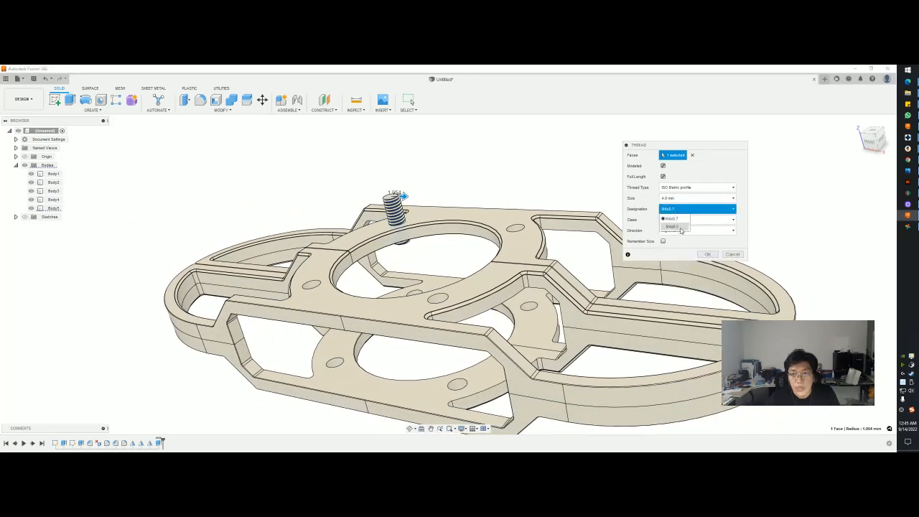
{"action": "left_click", "coordinate": [675, 226]}
{"action": "left_click", "coordinate": [706, 254]}
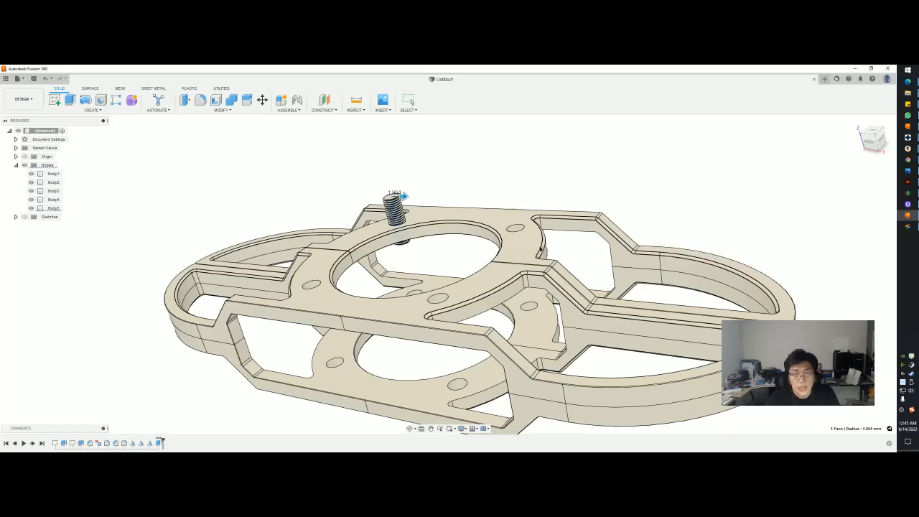
{"action": "middle_click_drag", "start_coordinate": [478, 196], "coordinate": [412, 241], "text": "shift"}
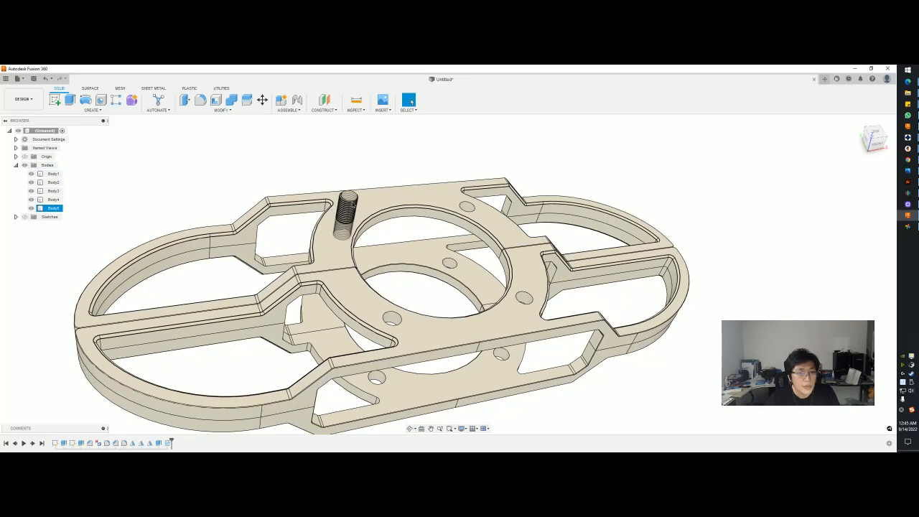
- Circular-pattern the threaded pin body about the ring's vertical centre axis so that four pins stand around the ring
{"action": "left_click", "coordinate": [354, 204]}
{"action": "left_click", "coordinate": [180, 166]}
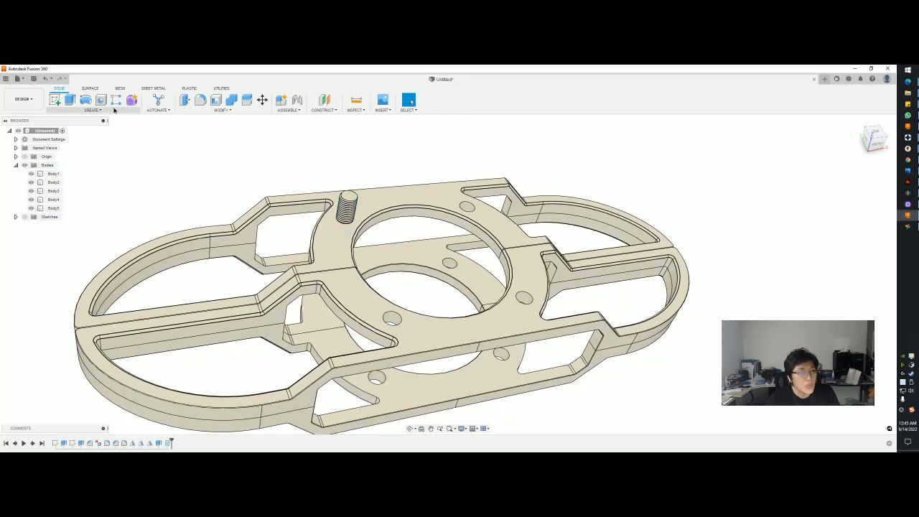
{"action": "left_click", "coordinate": [92, 110]}
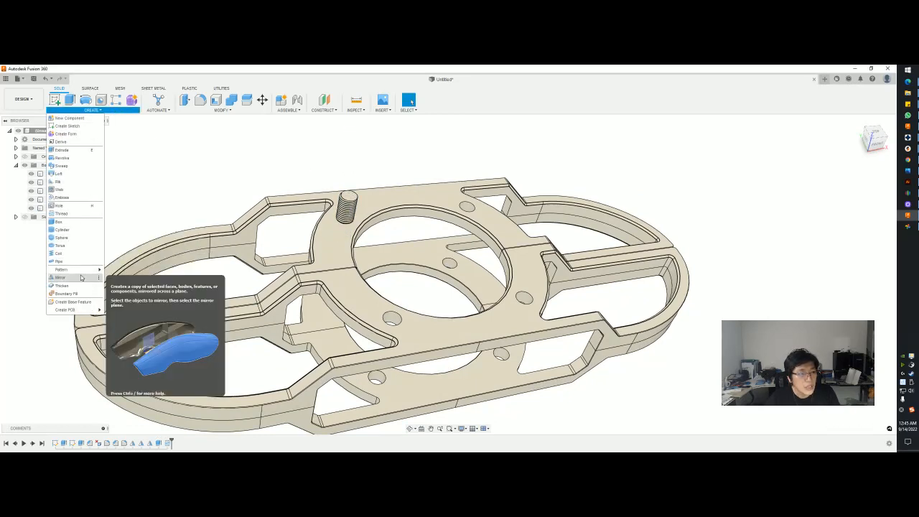
{"action": "mouse_move", "coordinate": [79, 269]}
{"action": "left_click", "coordinate": [121, 277]}
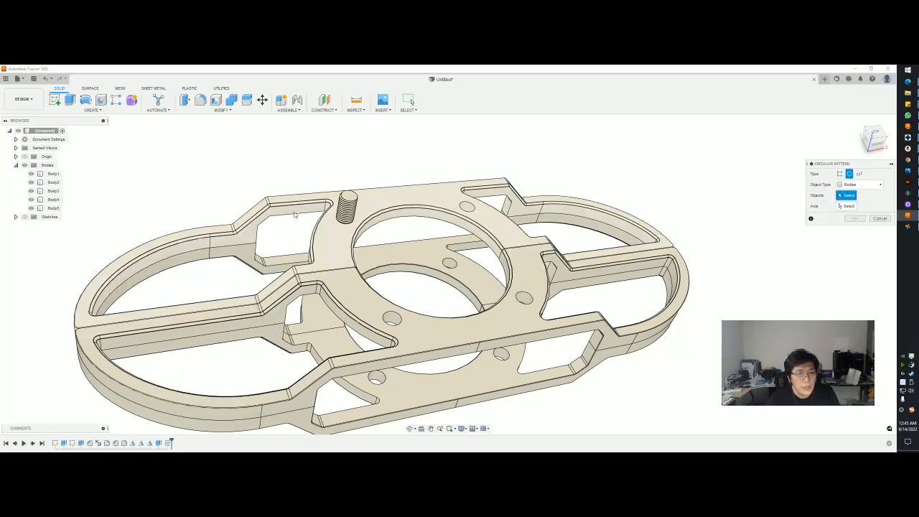
{"action": "left_click", "coordinate": [346, 206]}
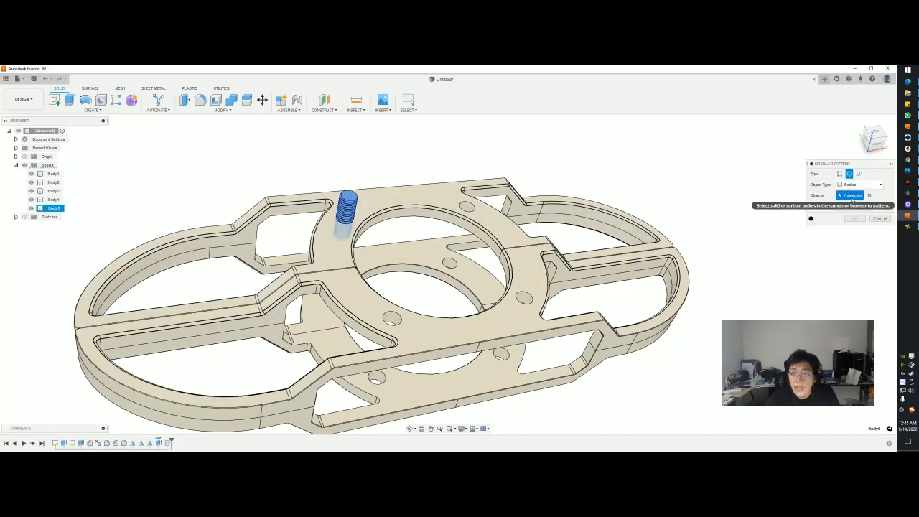
{"action": "left_click", "coordinate": [847, 206]}
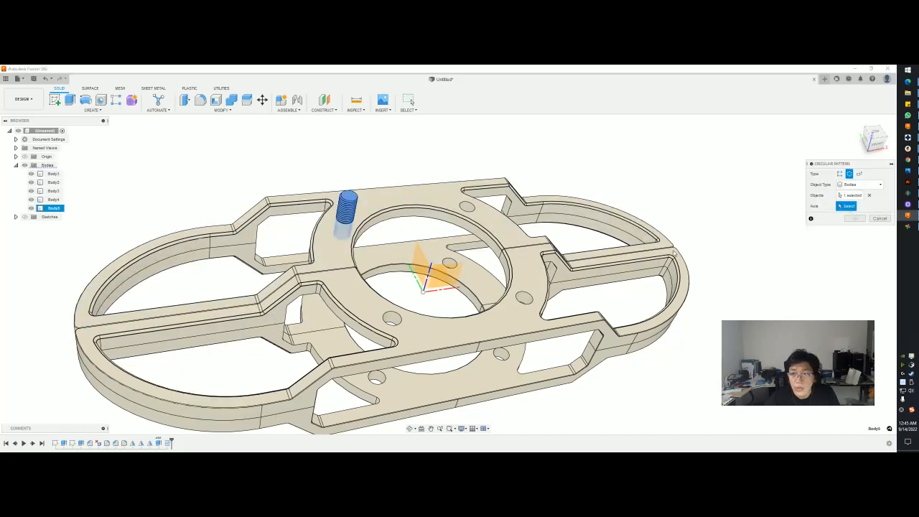
{"action": "left_click", "coordinate": [431, 208]}
{"action": "left_click", "coordinate": [856, 252]}
{"action": "scroll", "coordinate": [586, 246], "scroll_direction": "down", "scroll_amount": 3}
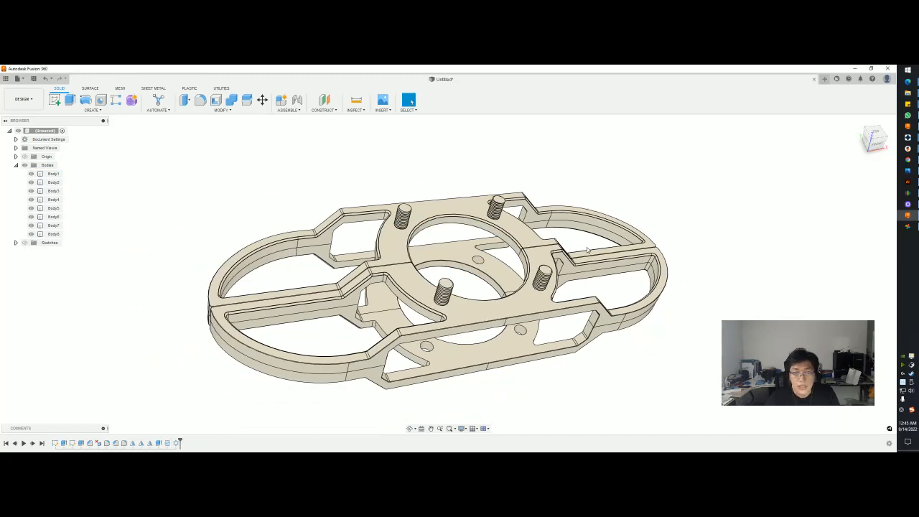
- Examine the patterned pins and the seam where the upper and lower frame layers meet along the arms
{"action": "middle_click_drag", "start_coordinate": [597, 241], "coordinate": [579, 260], "text": "shift"}
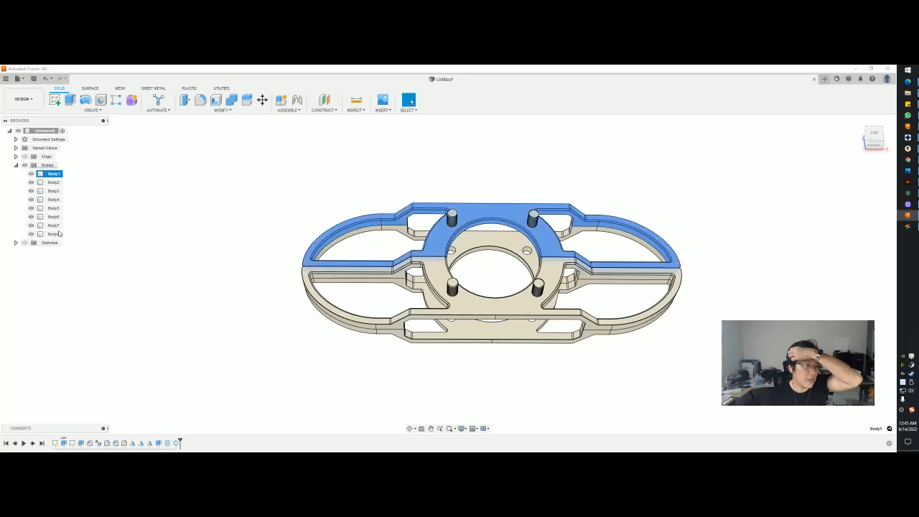
{"action": "middle_click_drag", "start_coordinate": [334, 179], "coordinate": [365, 179], "text": "shift"}
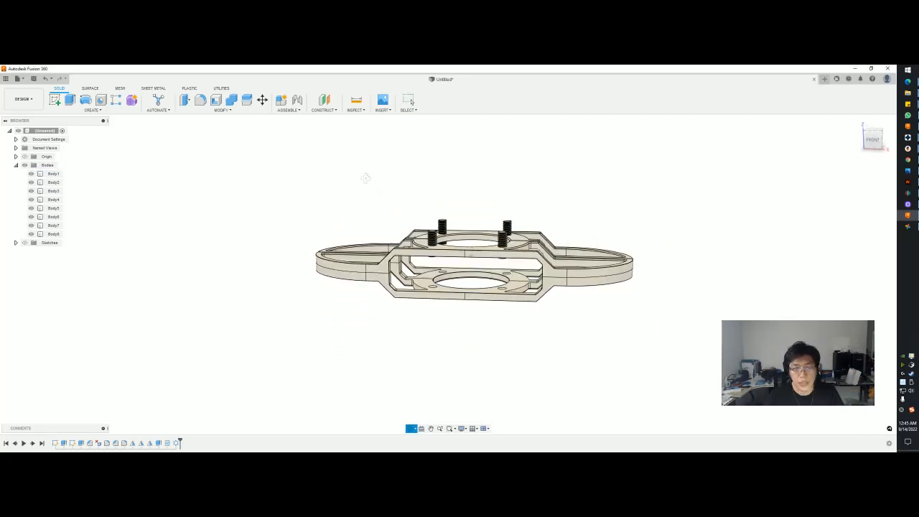
{"action": "scroll", "coordinate": [424, 263], "scroll_direction": "up", "scroll_amount": 5}
{"action": "middle_click_drag", "start_coordinate": [424, 263], "coordinate": [473, 273], "text": "shift"}
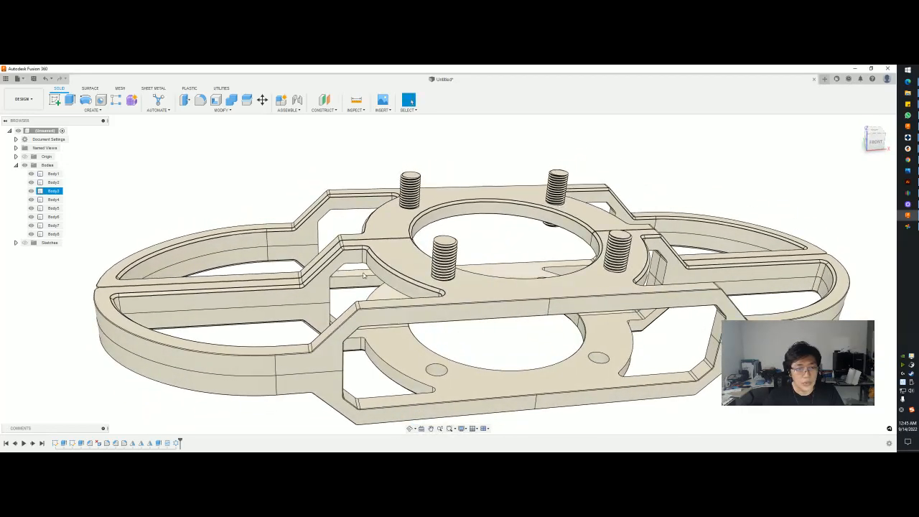
{"action": "scroll", "coordinate": [286, 302], "scroll_direction": "up", "scroll_amount": 4}
{"action": "left_click", "coordinate": [310, 303]}
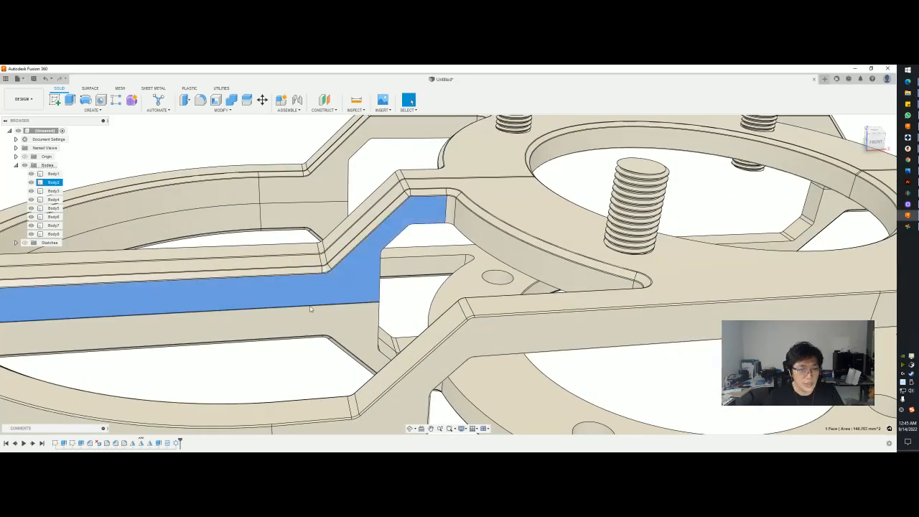
{"action": "scroll", "coordinate": [289, 328], "scroll_direction": "down", "scroll_amount": 2}
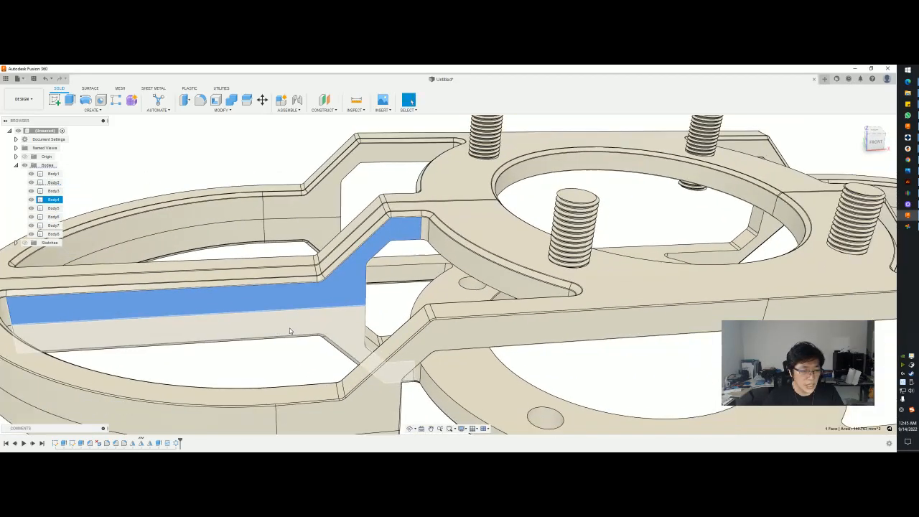
- Roll the history back to the quarter, add its lower mating edges to the last 0.1 mm fillet, and restore the full timeline
{"action": "left_click", "coordinate": [124, 443]}
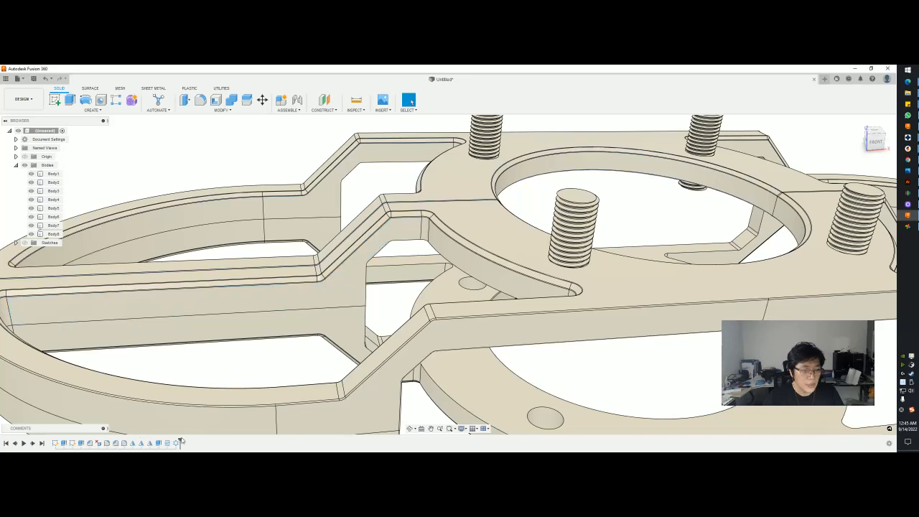
{"action": "left_click_drag", "start_coordinate": [181, 440], "coordinate": [127, 437]}
{"action": "scroll", "coordinate": [424, 346], "scroll_direction": "down", "scroll_amount": 3}
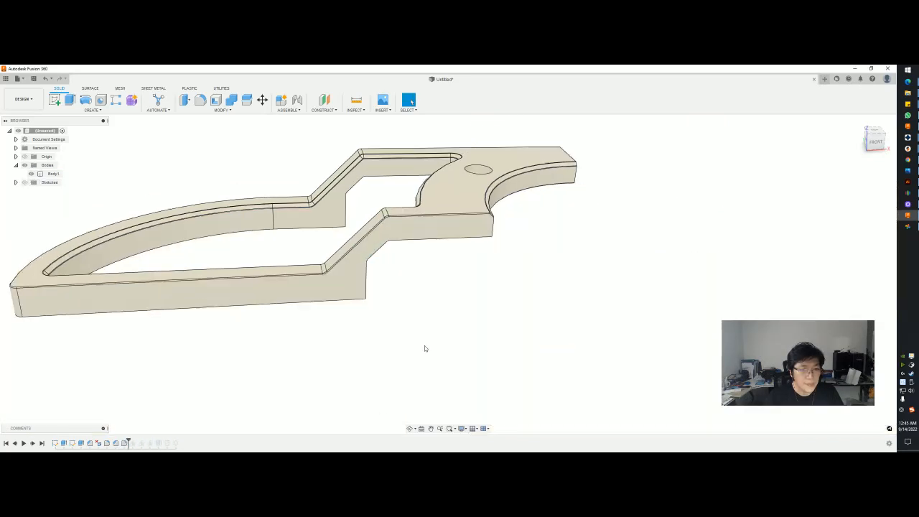
{"action": "double_click", "coordinate": [126, 445]}
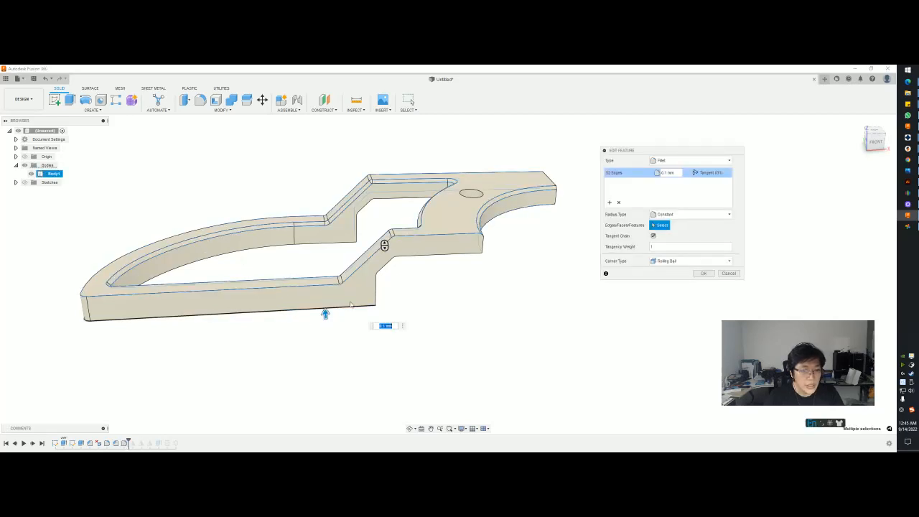
{"action": "left_click", "coordinate": [375, 291]}
{"action": "middle_click_drag", "start_coordinate": [388, 303], "coordinate": [488, 309], "text": "shift"}
{"action": "left_click", "coordinate": [282, 307]}
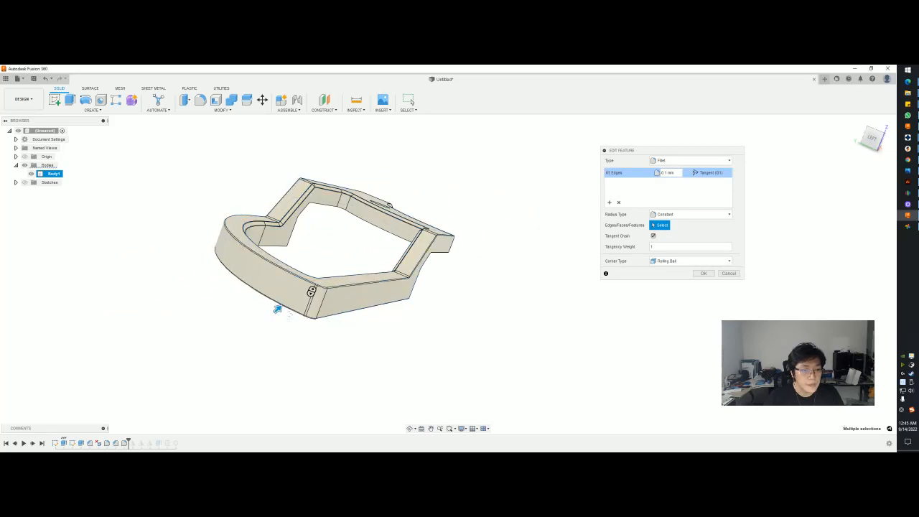
{"action": "middle_click_drag", "start_coordinate": [278, 309], "coordinate": [281, 278], "text": "shift"}
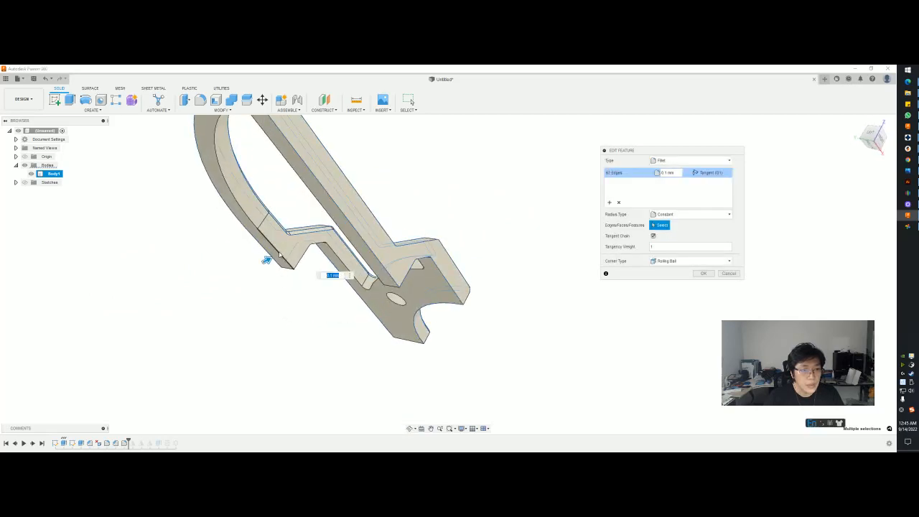
{"action": "middle_click_drag", "start_coordinate": [258, 231], "coordinate": [148, 412], "text": "shift"}
{"action": "left_click", "coordinate": [703, 273]}
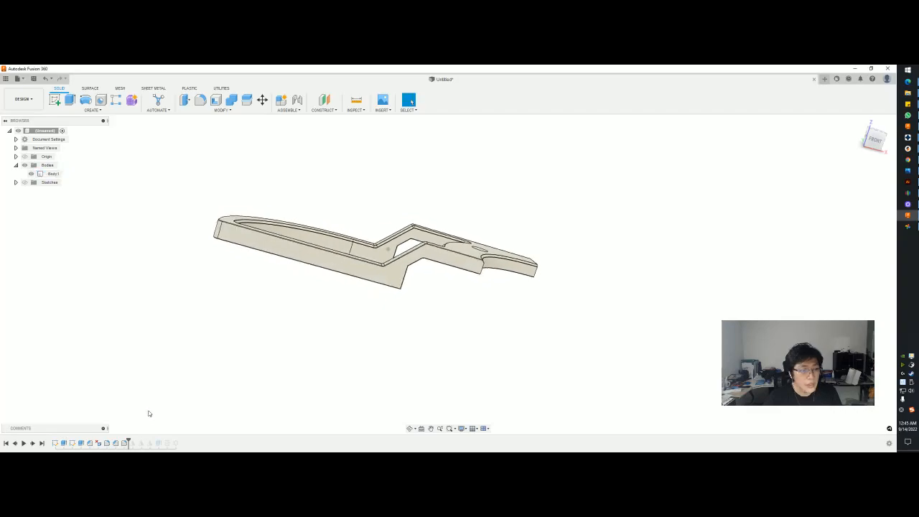
{"action": "left_click_drag", "start_coordinate": [128, 439], "coordinate": [180, 441]}
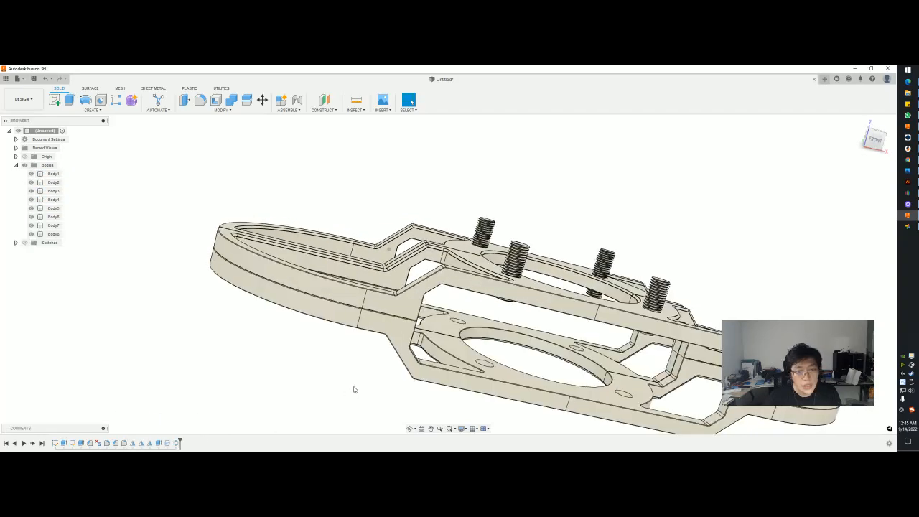
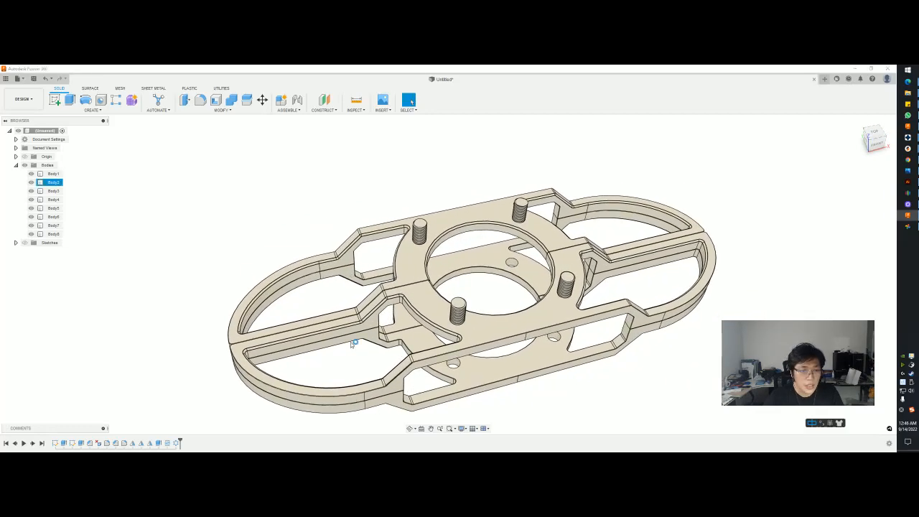
- Compare the frame and its four threaded pins with the reference image in the browser video
{"action": "key", "text": "alt+Tab"}
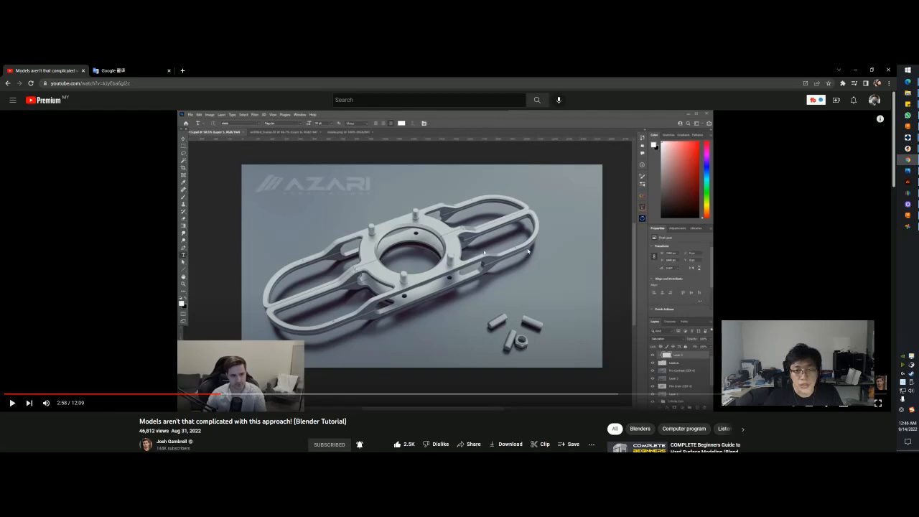
{"action": "key", "text": "alt+Tab"}
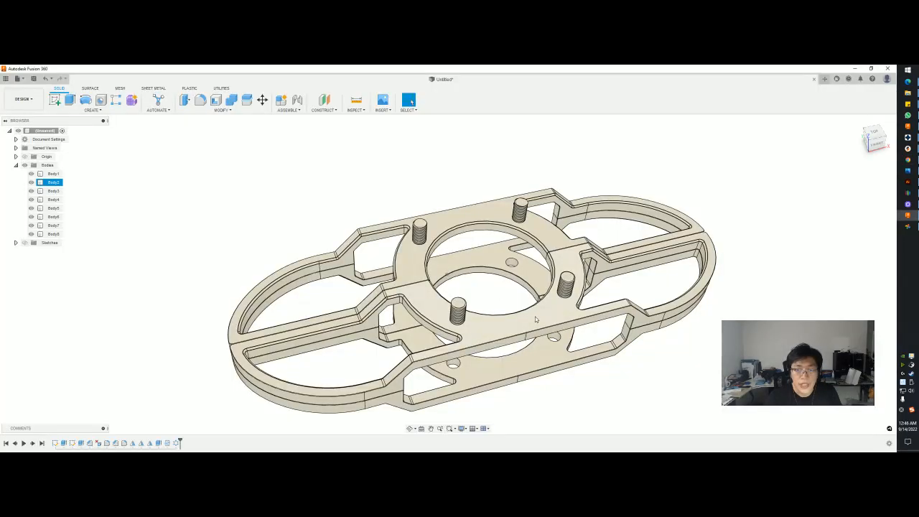
{"action": "scroll", "coordinate": [535, 317], "scroll_direction": "down", "scroll_amount": 3}
{"action": "scroll", "coordinate": [535, 319], "scroll_direction": "up", "scroll_amount": 1}
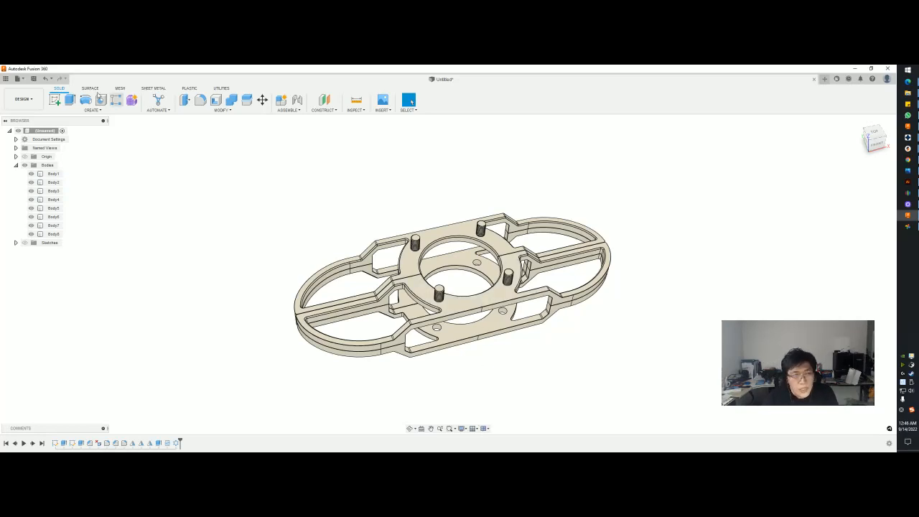
{"action": "left_click", "coordinate": [23, 99]}
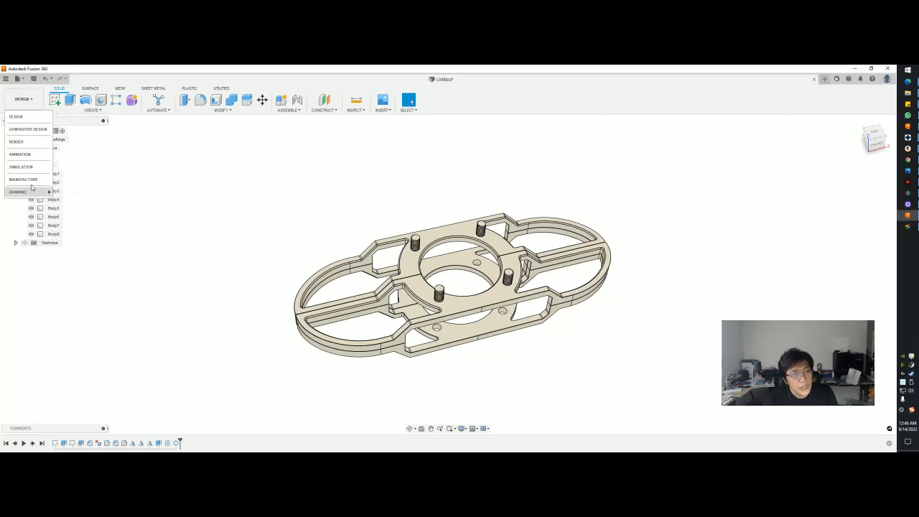
{"action": "left_click", "coordinate": [462, 427]}
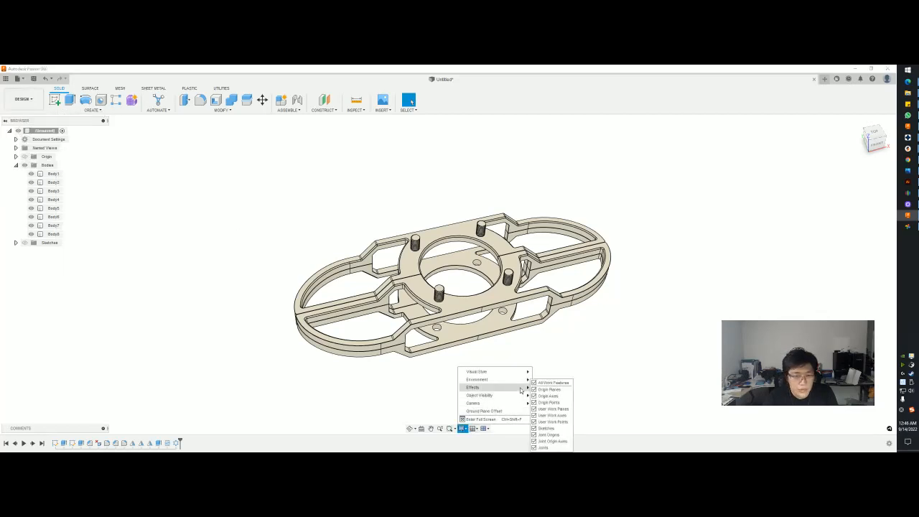
{"action": "mouse_move", "coordinate": [521, 388]}
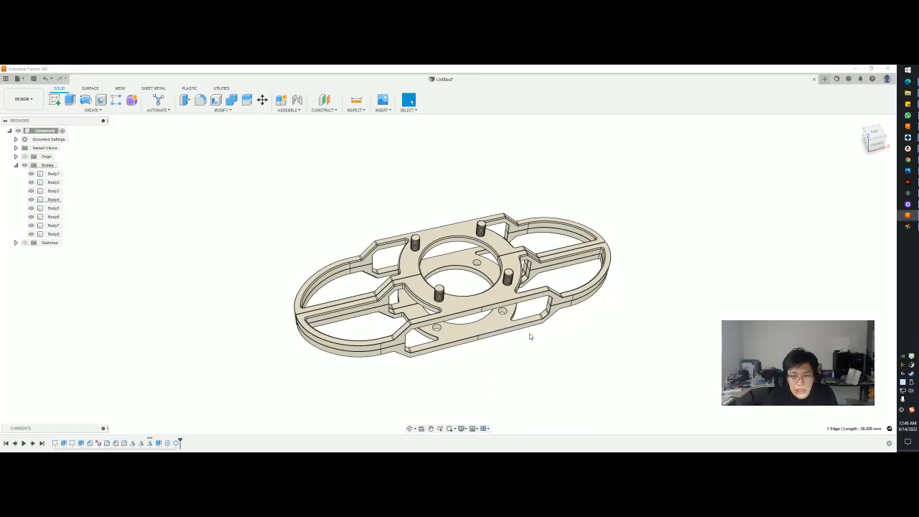
- Search the appearance library for steel and apply Stainless Steel - Polished to the whole design
{"action": "left_click", "coordinate": [503, 322]}
{"action": "right_click", "coordinate": [501, 321]}
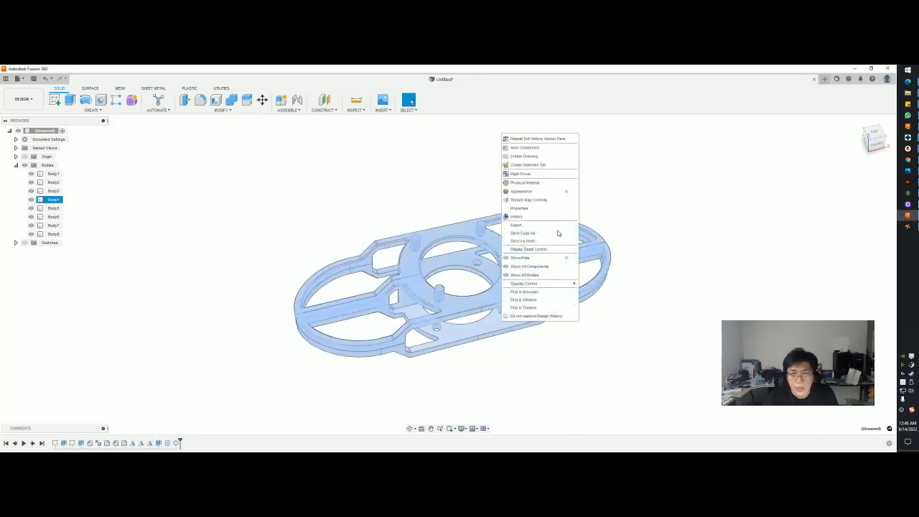
{"action": "left_click", "coordinate": [551, 191]}
{"action": "left_click", "coordinate": [806, 277]}
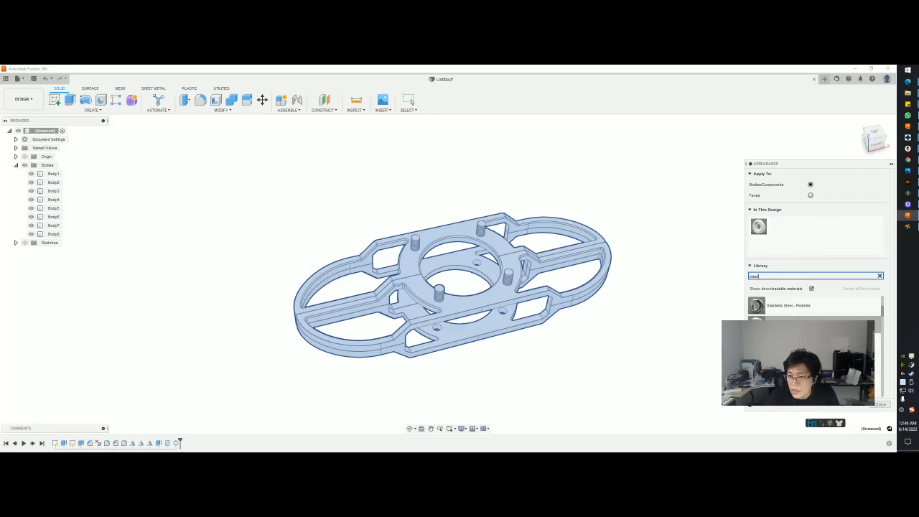
{"action": "left_click_drag", "start_coordinate": [755, 305], "coordinate": [531, 275]}
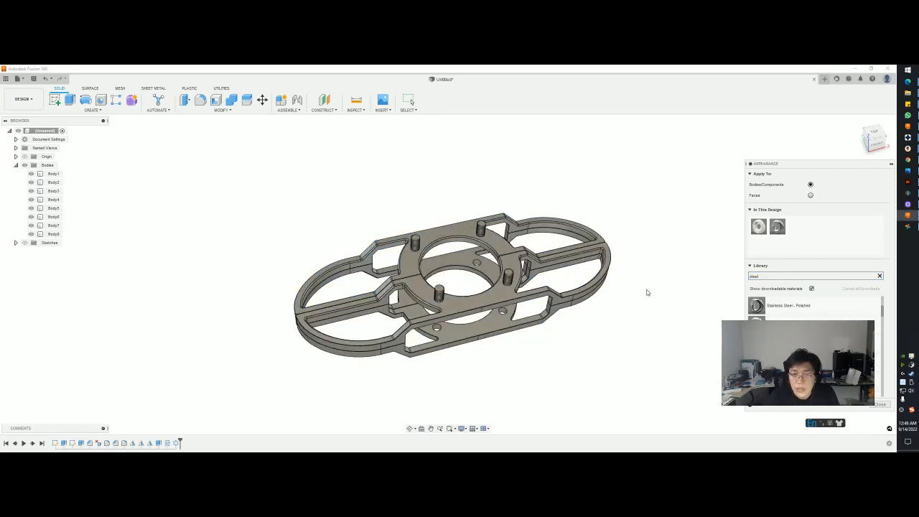
{"action": "middle_click_drag", "start_coordinate": [615, 280], "coordinate": [617, 286], "text": "shift"}
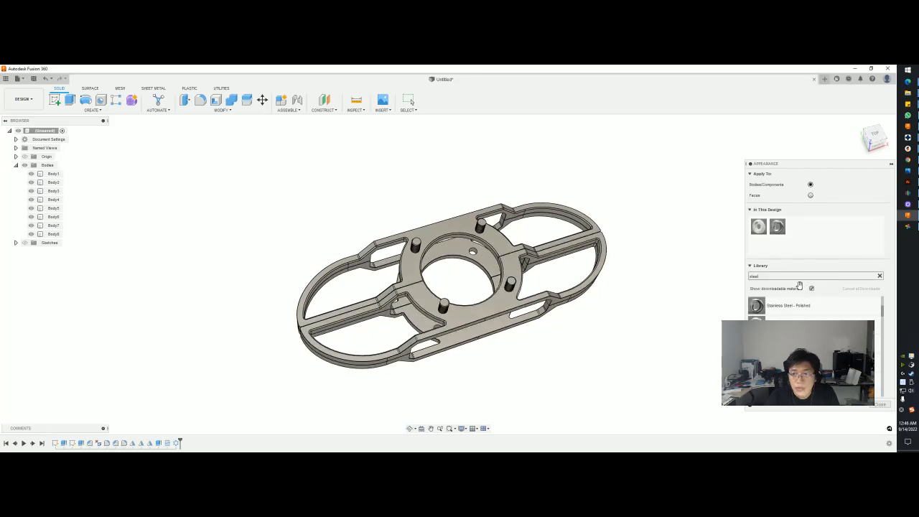
{"action": "left_click", "coordinate": [879, 404]}
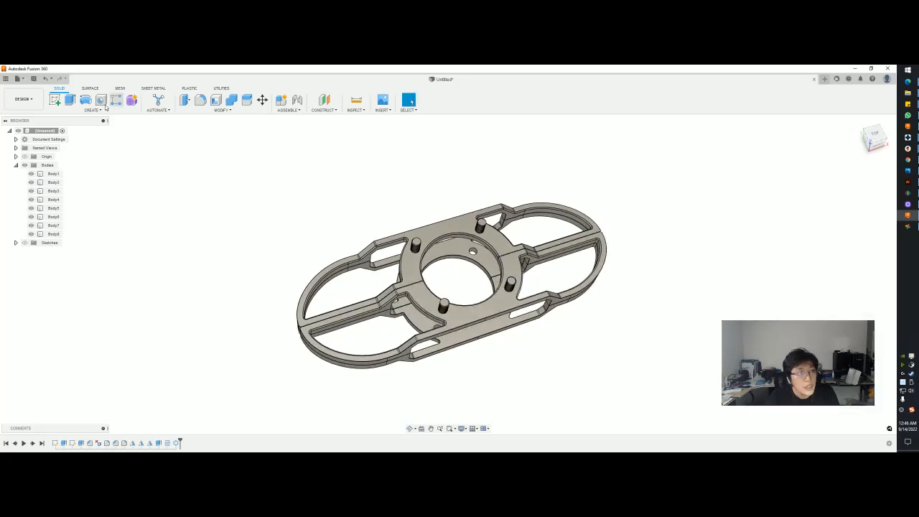
- Switch to the Render workspace and inspect the shaded frame and its four pins
{"action": "left_click", "coordinate": [22, 99]}
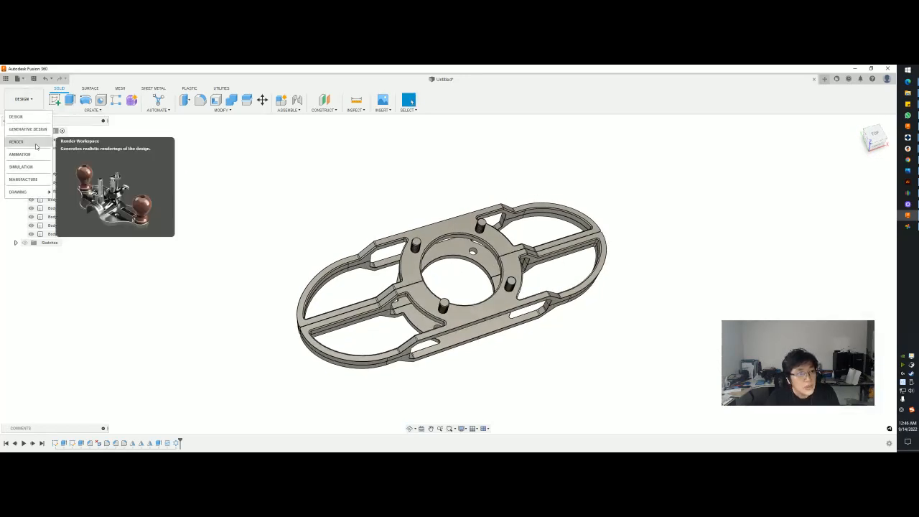
{"action": "left_click", "coordinate": [17, 142]}
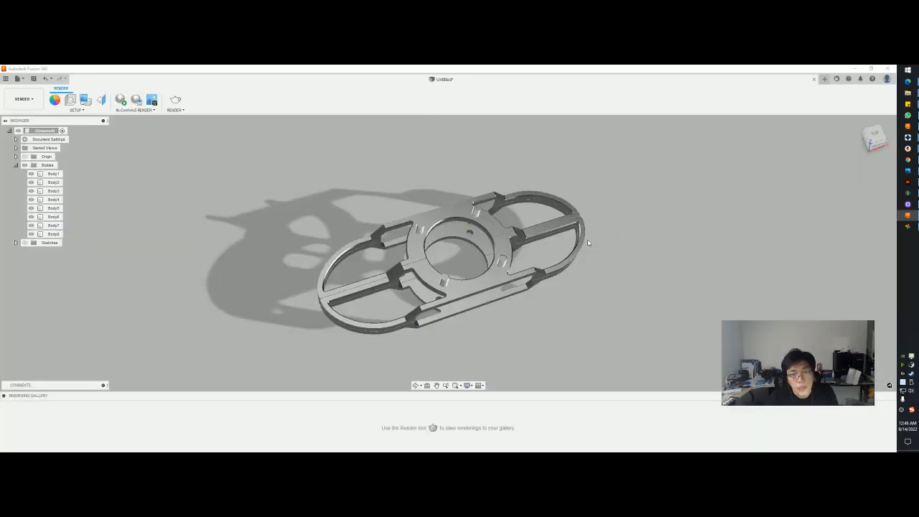
{"action": "left_click", "coordinate": [586, 244]}
{"action": "scroll", "coordinate": [583, 243], "scroll_direction": "up", "scroll_amount": 2}
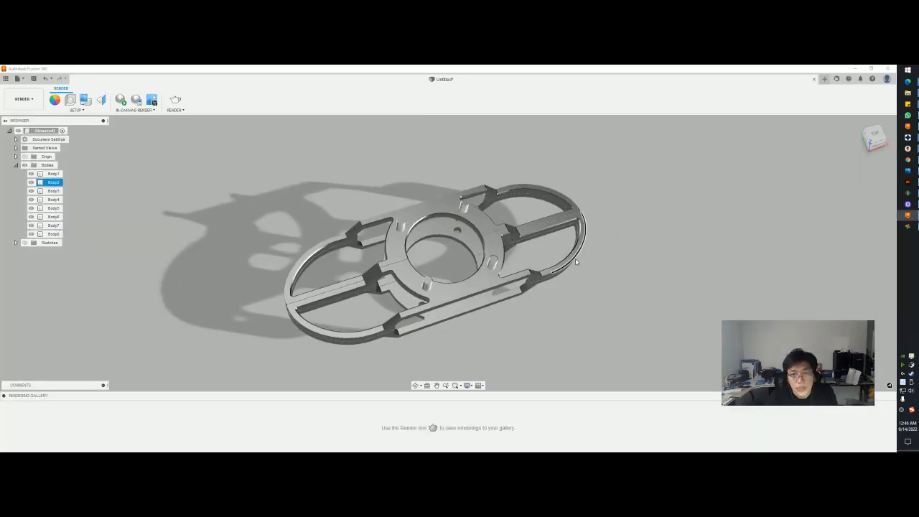
{"action": "scroll", "coordinate": [574, 255], "scroll_direction": "up", "scroll_amount": 3}
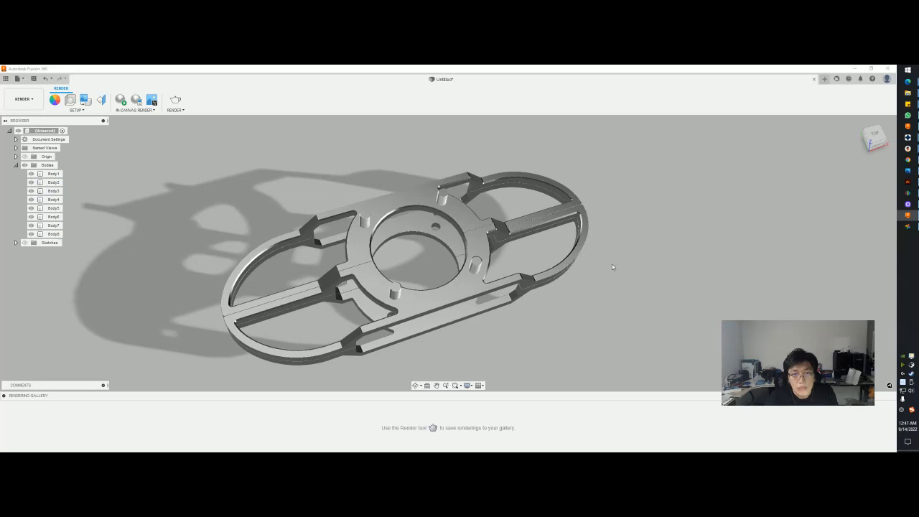
{"action": "mouse_move", "coordinate": [612, 267]}
{"action": "middle_mouse_down", "text": "shift"}
{"action": "mouse_move", "coordinate": [610, 287]}
{"action": "mouse_move", "coordinate": [596, 294]}
{"action": "mouse_move", "coordinate": [609, 261]}
{"action": "middle_mouse_up", "text": "shift"}
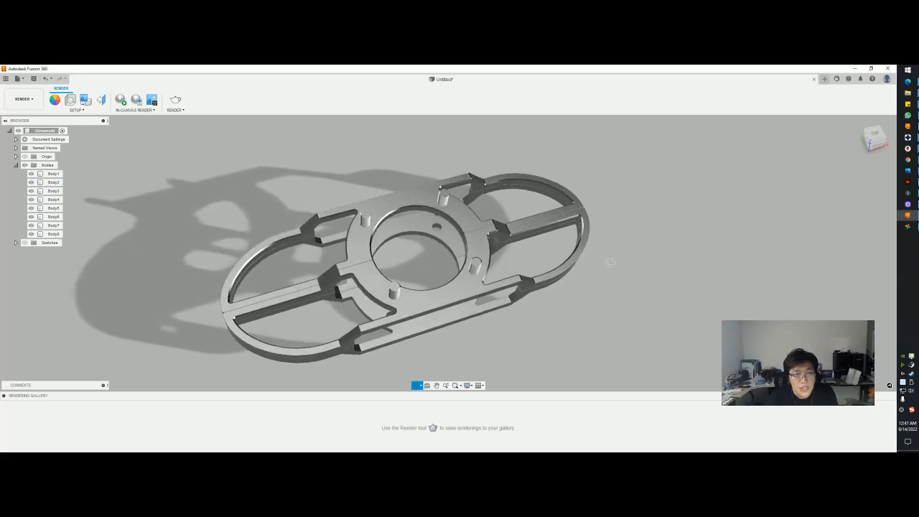
{"action": "right_click", "coordinate": [610, 263]}
- Search the appearance library for steel and apply two steel appearances to the frame bodies around the central ring
{"action": "left_click", "coordinate": [55, 100]}
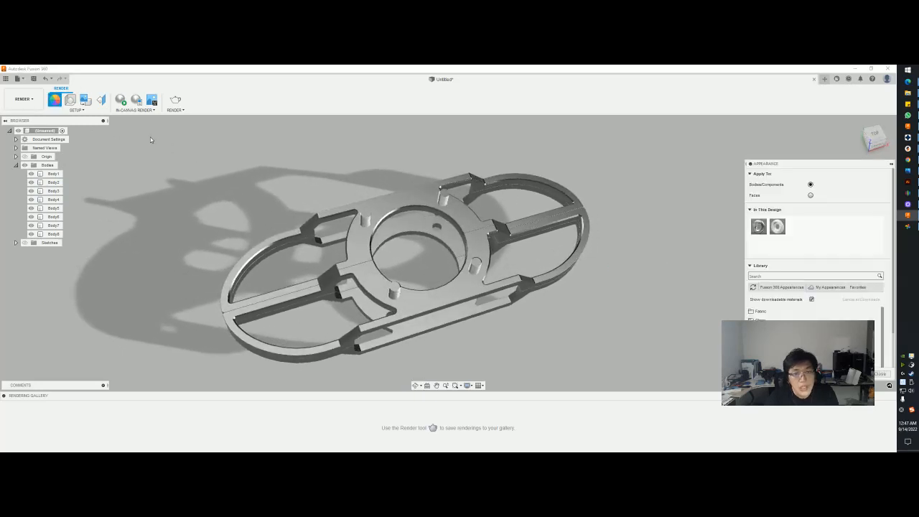
{"action": "left_click", "coordinate": [799, 276]}
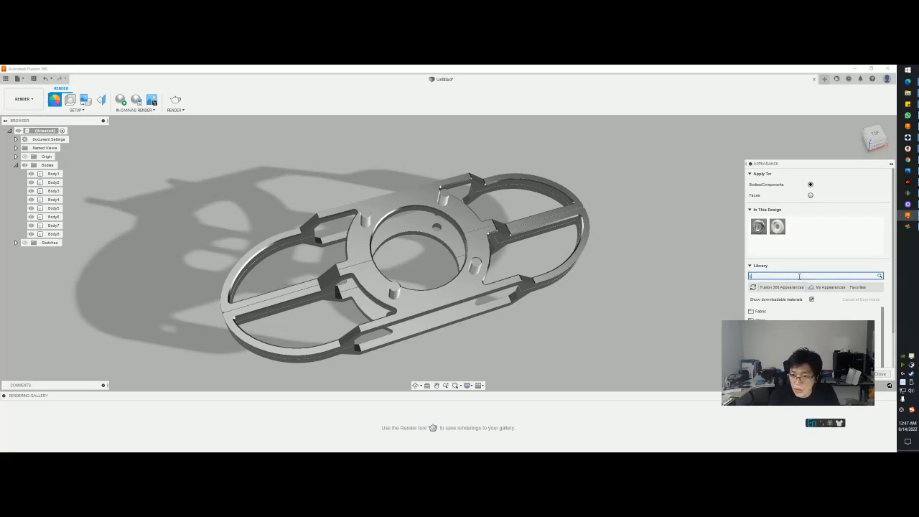
{"action": "key", "text": "BackSpace"}
{"action": "type", "text": "a"}
{"action": "type", "text": "tee"}
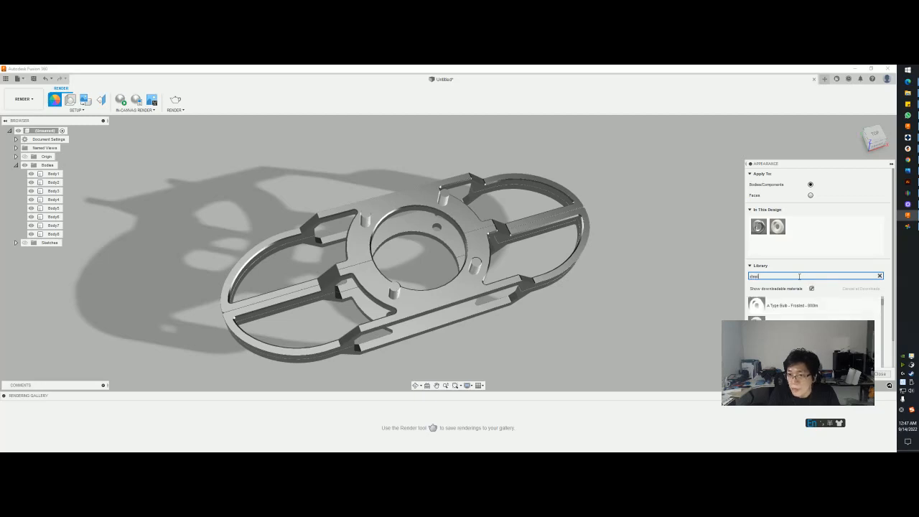
{"action": "type", "text": "l"}
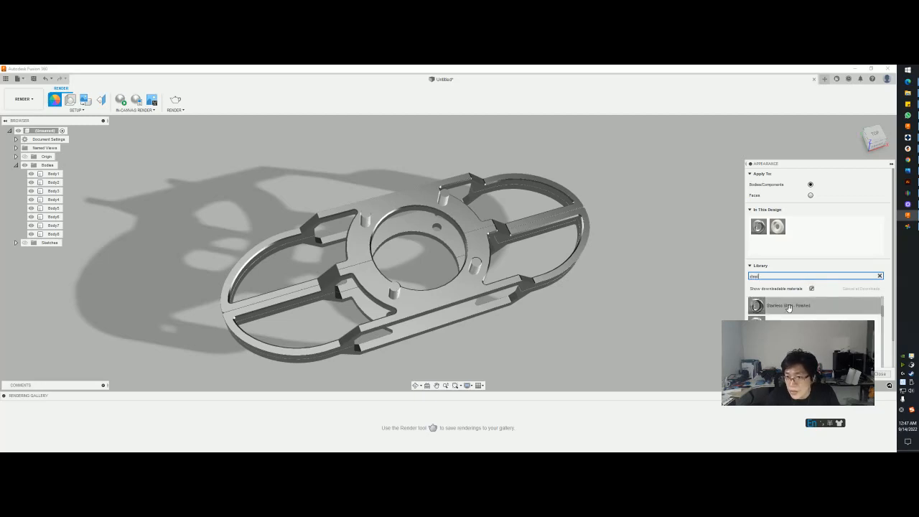
{"action": "scroll", "coordinate": [803, 317], "scroll_direction": "up", "scroll_amount": 1}
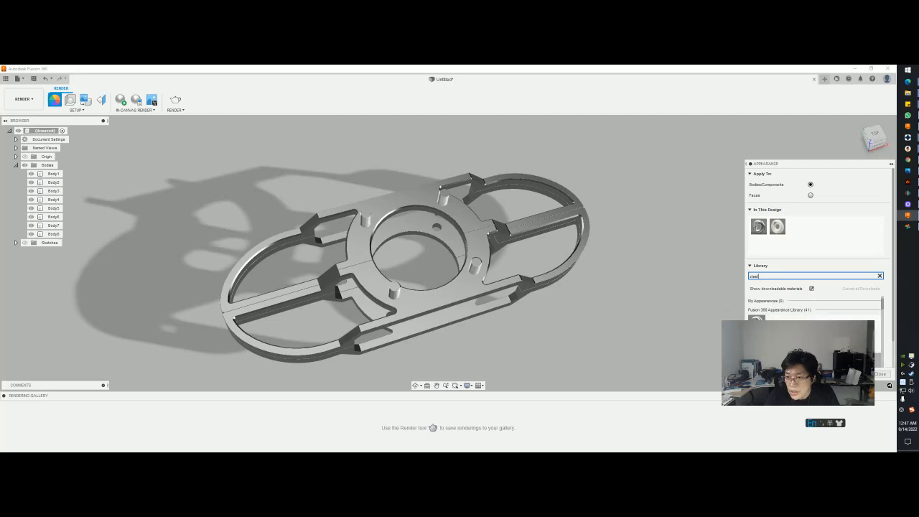
{"action": "left_click_drag", "start_coordinate": [804, 342], "coordinate": [470, 248]}
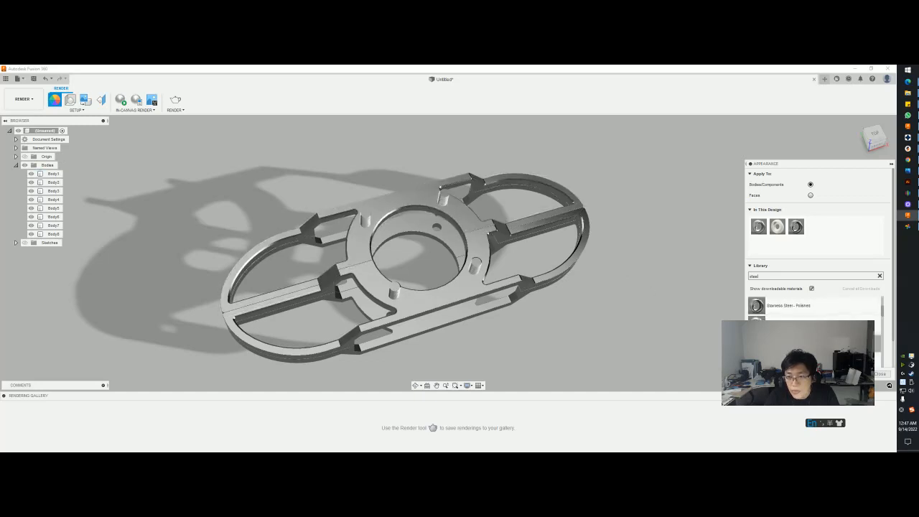
{"action": "left_click_drag", "start_coordinate": [756, 323], "coordinate": [427, 228]}
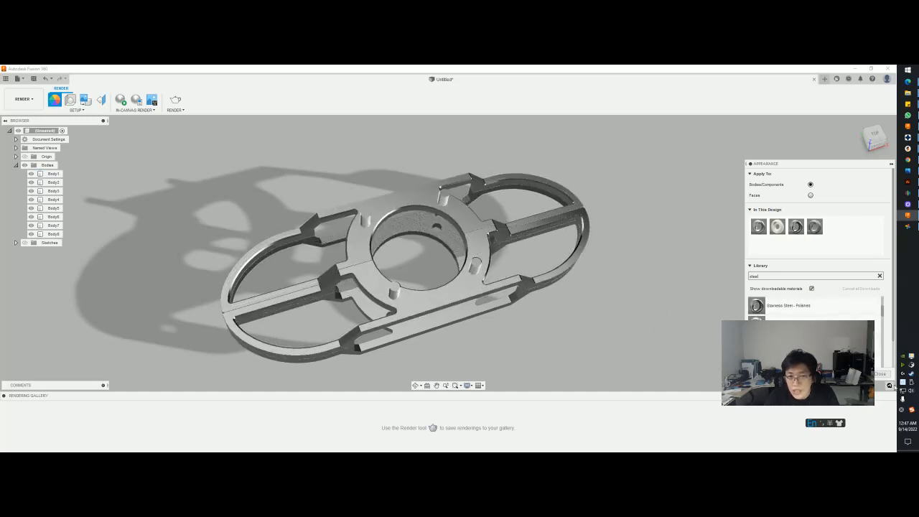
- Apply further steel appearances to the upper and lower layers of the frame's front half
{"action": "scroll", "coordinate": [875, 362], "scroll_direction": "down", "scroll_amount": 2}
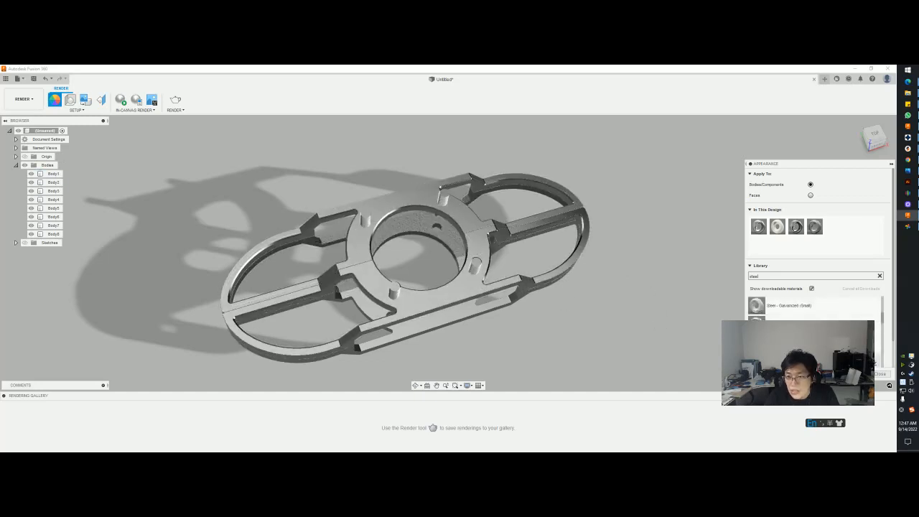
{"action": "scroll", "coordinate": [874, 362], "scroll_direction": "up", "scroll_amount": 5}
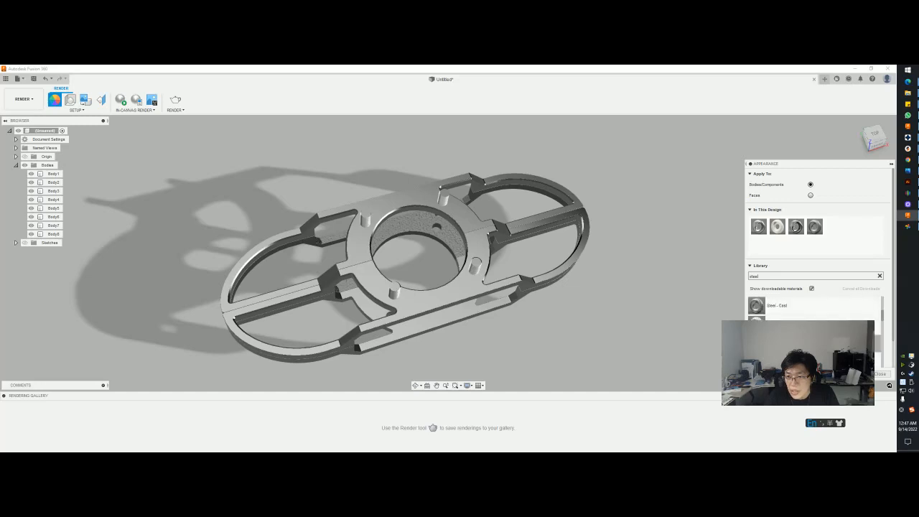
{"action": "left_click_drag", "start_coordinate": [877, 330], "coordinate": [438, 319]}
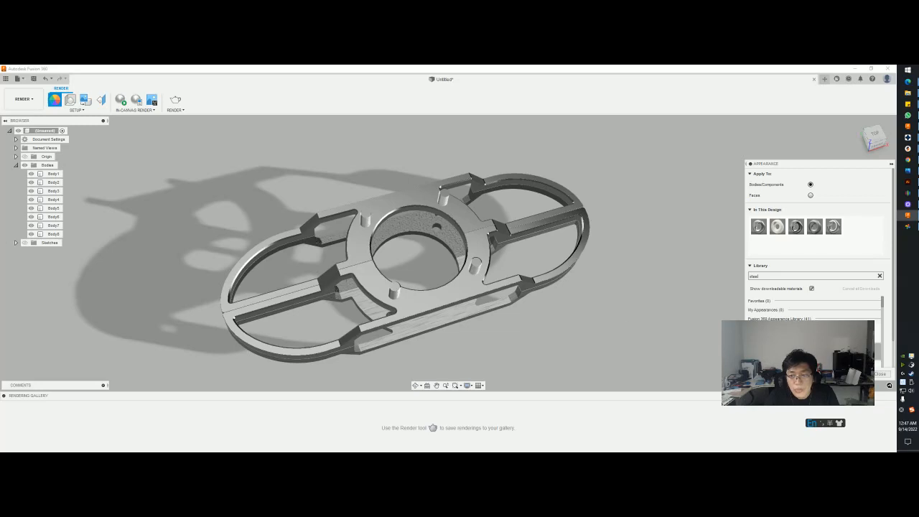
{"action": "mouse_move", "coordinate": [877, 333]}
{"action": "left_mouse_down"}
{"action": "mouse_move", "coordinate": [519, 279]}
{"action": "mouse_move", "coordinate": [493, 287]}
{"action": "left_mouse_up"}
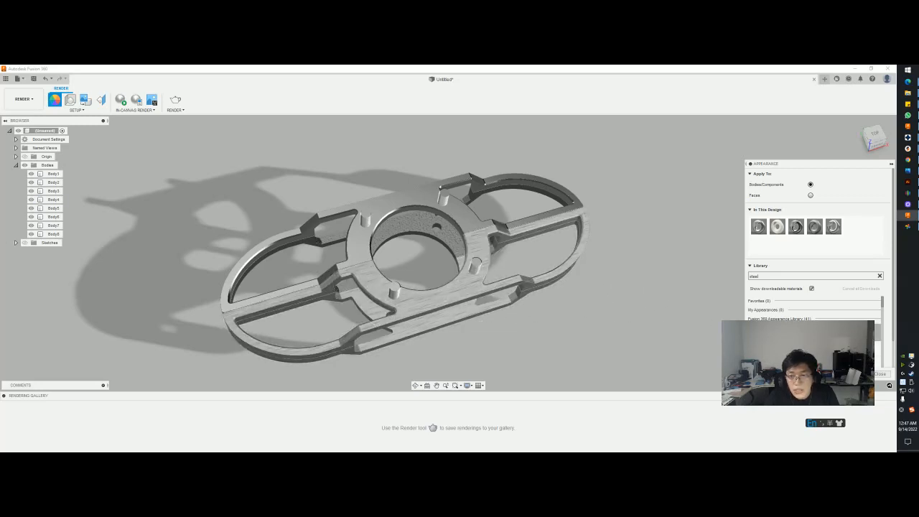
{"action": "left_click_drag", "start_coordinate": [877, 350], "coordinate": [500, 309]}
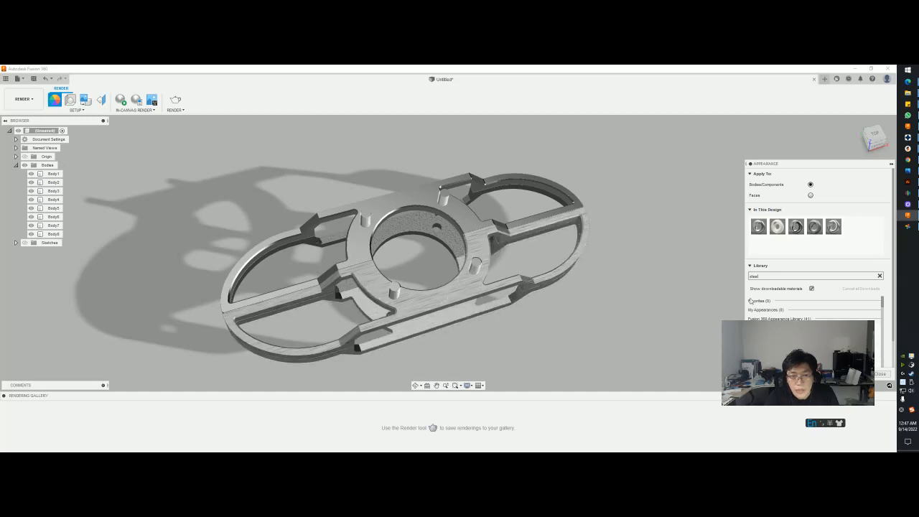
- Close the appearance settings and run an in-canvas render of the frame from an angled view
{"action": "left_click", "coordinate": [880, 374]}
{"action": "middle_click_drag", "start_coordinate": [636, 303], "coordinate": [603, 287], "text": "shift"}
{"action": "left_click", "coordinate": [121, 102]}
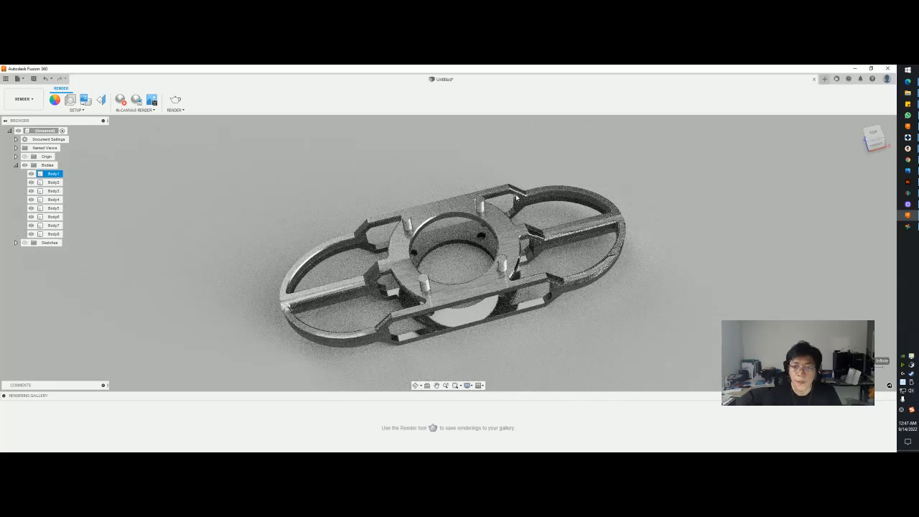
{"action": "left_click", "coordinate": [670, 229]}
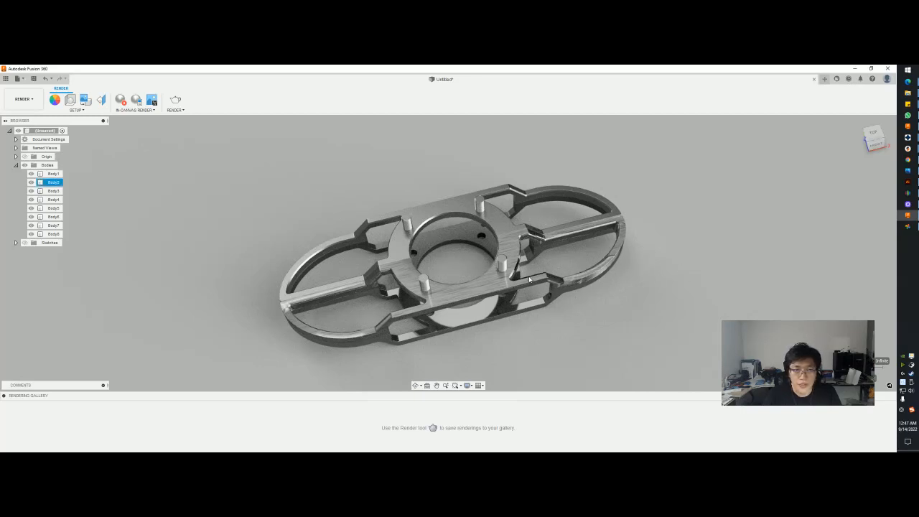
- Compare the rendered frame with the reference image in the browser video
{"action": "key", "text": "alt+Tab"}
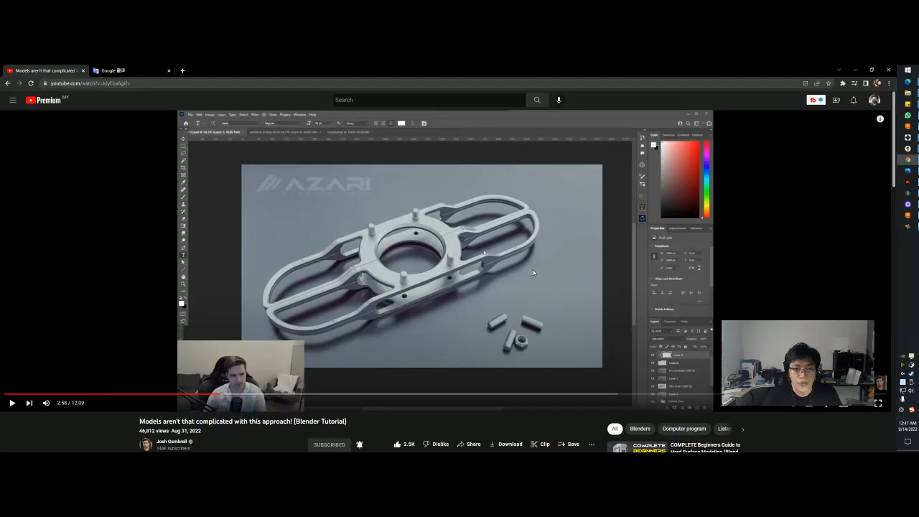
{"action": "key", "text": "alt+Tab"}
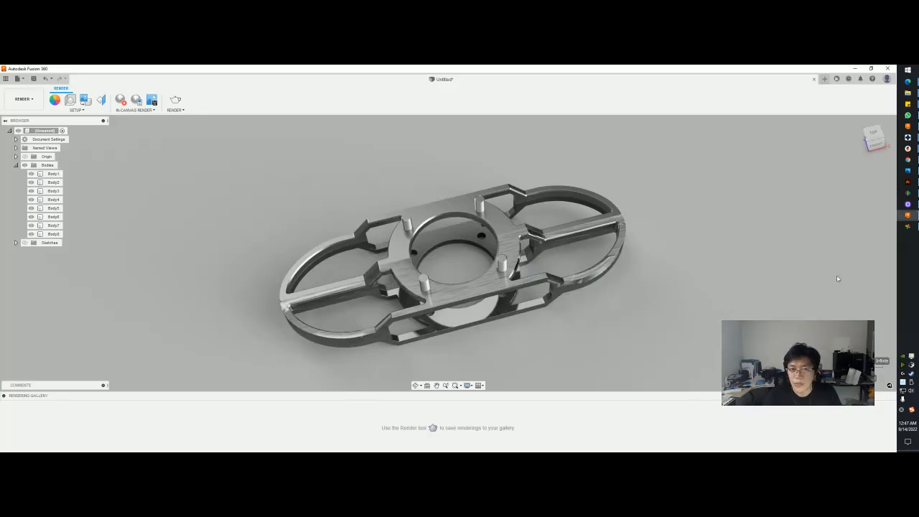
{"action": "key", "text": "alt+Tab"}
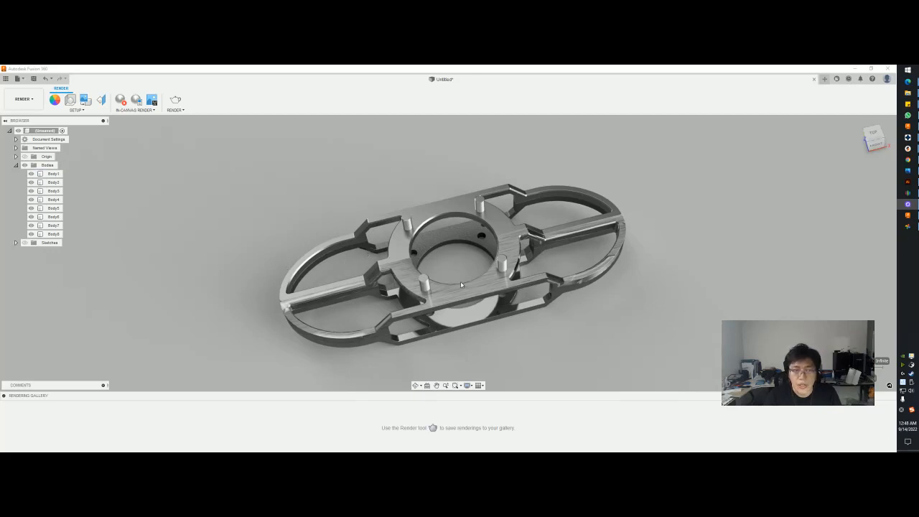
{"action": "left_click", "coordinate": [438, 211]}
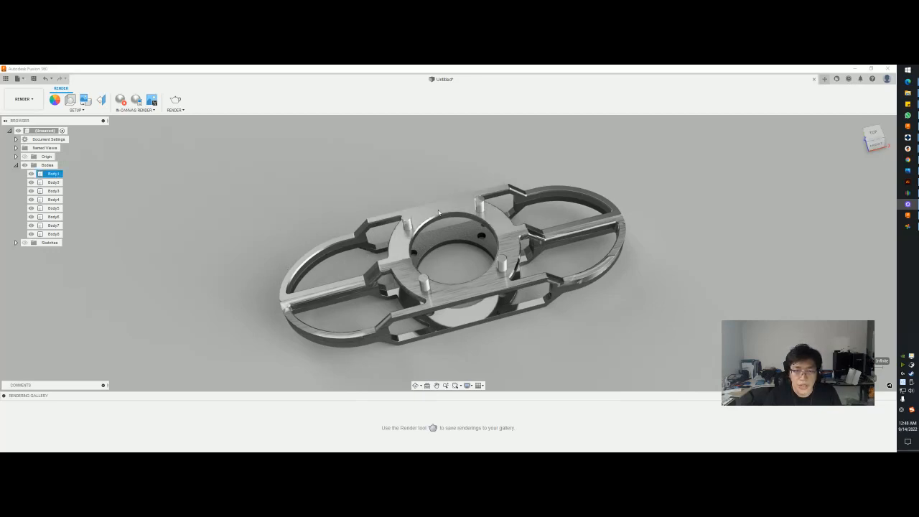
{"action": "left_click", "coordinate": [368, 201]}
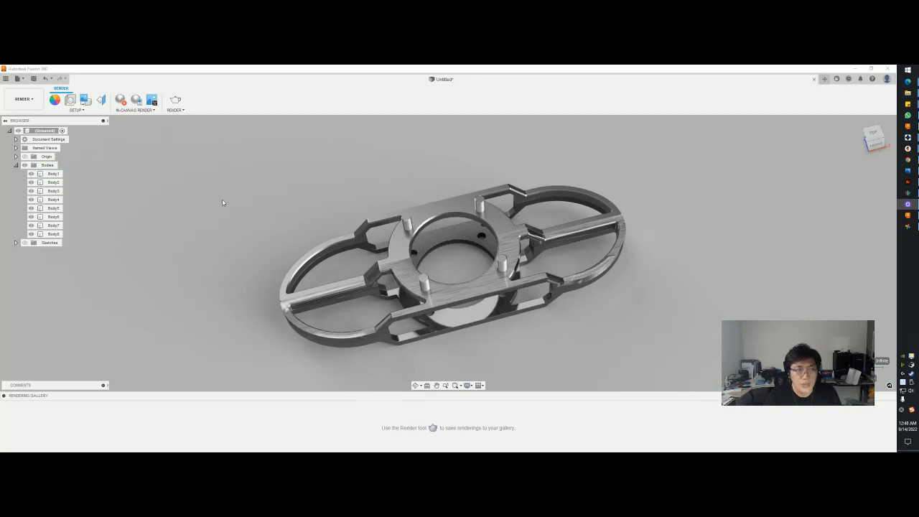
- Return to the Design workspace and set the camera to Orthographic
{"action": "left_click", "coordinate": [32, 102]}
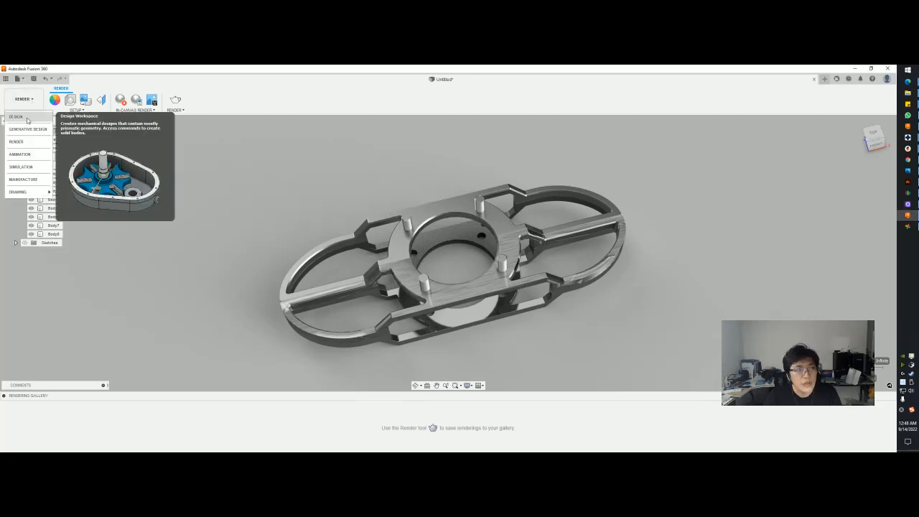
{"action": "left_click", "coordinate": [25, 124]}
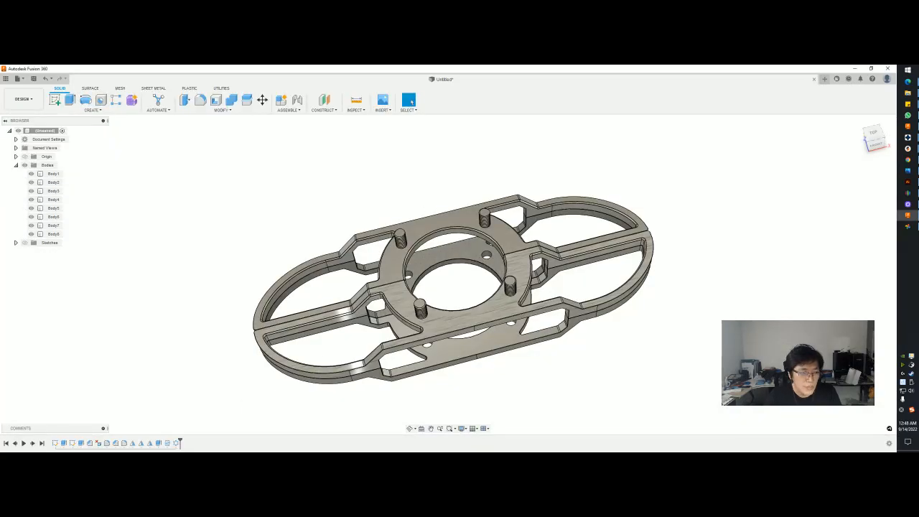
{"action": "left_click", "coordinate": [465, 428]}
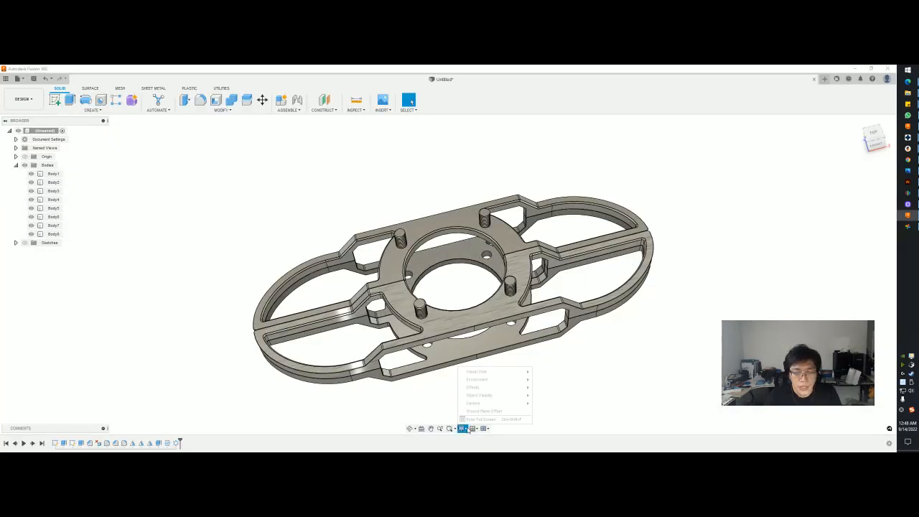
{"action": "mouse_move", "coordinate": [486, 396]}
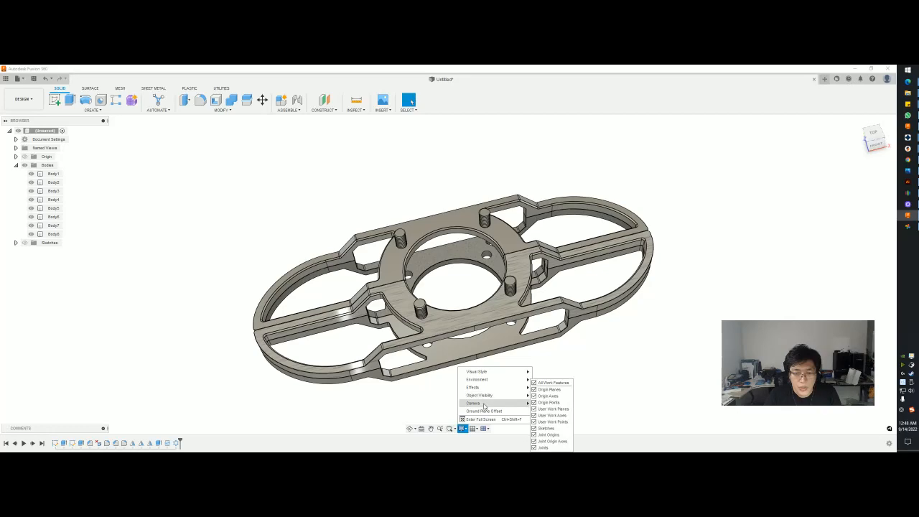
{"action": "left_click", "coordinate": [545, 405]}
{"action": "scroll", "coordinate": [546, 406], "scroll_direction": "up", "scroll_amount": 5}
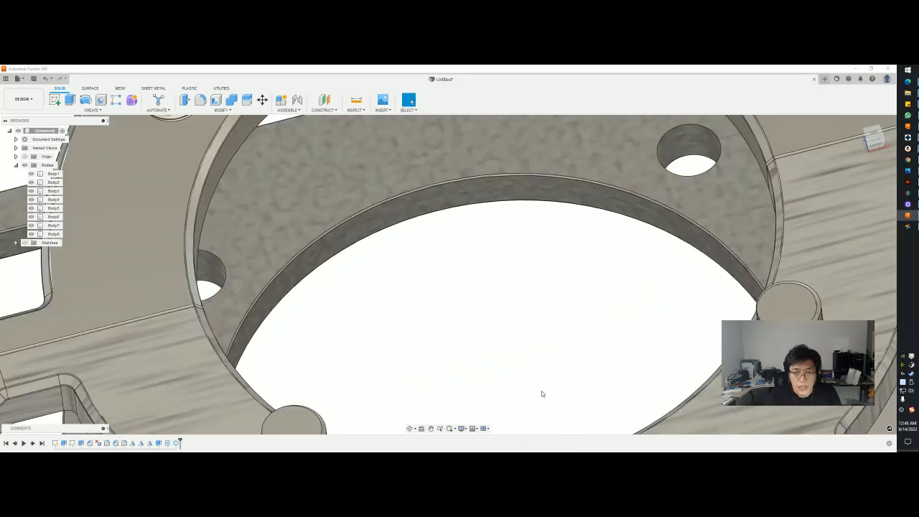
{"action": "scroll", "coordinate": [541, 391], "scroll_direction": "down", "scroll_amount": 6}
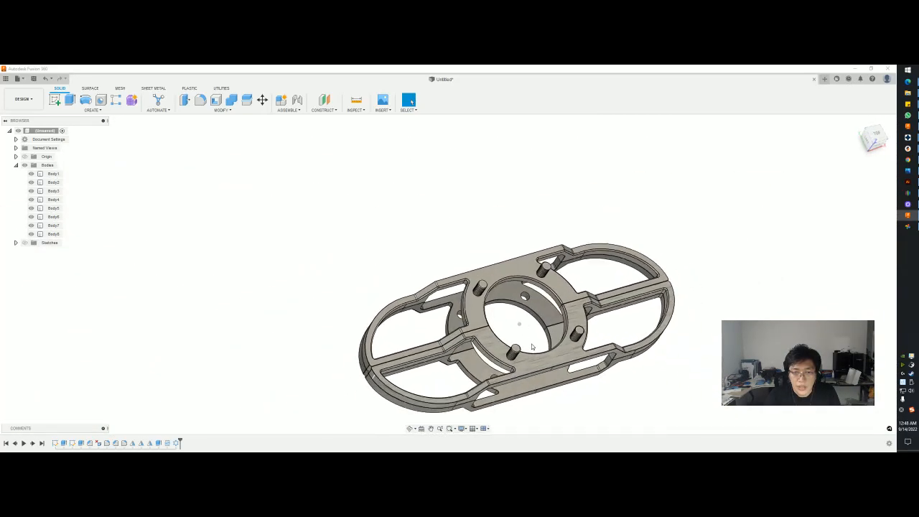
- Set the camera to Perspective
{"action": "left_click", "coordinate": [463, 429]}
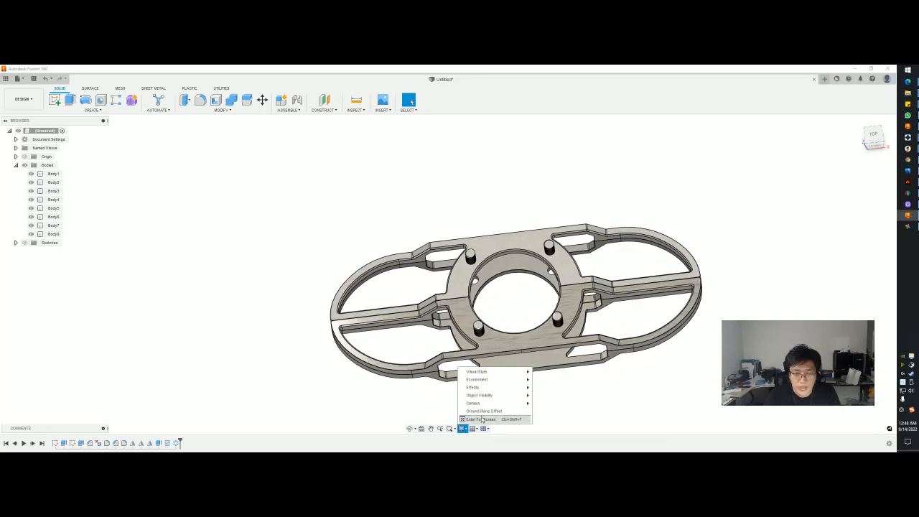
{"action": "mouse_move", "coordinate": [489, 403]}
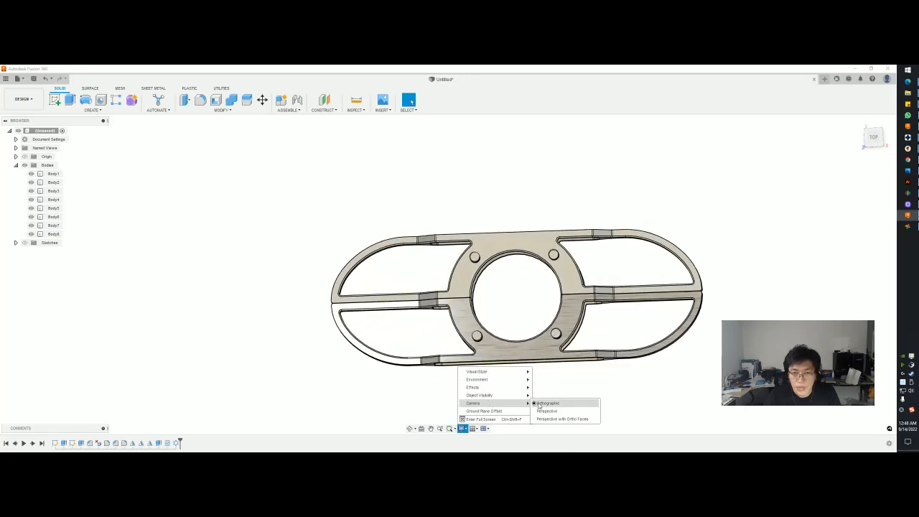
{"action": "left_click", "coordinate": [542, 412]}
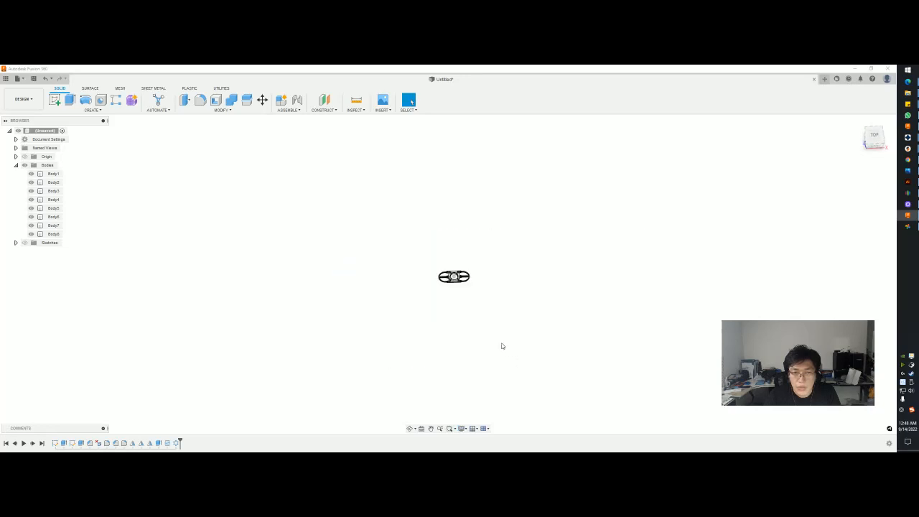